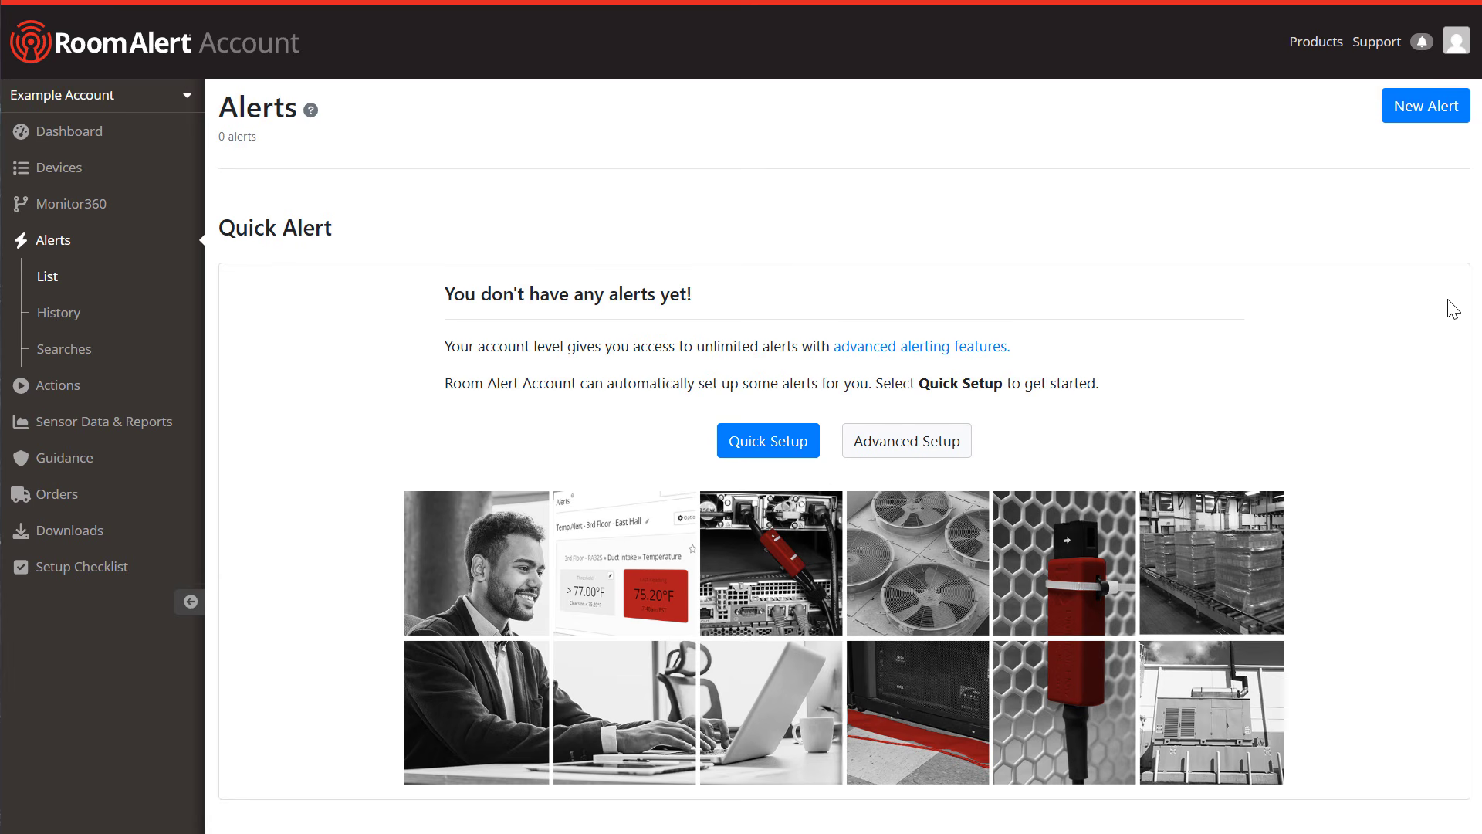
Step: Start a new alert and page through the 91-sensor table, checking its display settings
click(1416, 124)
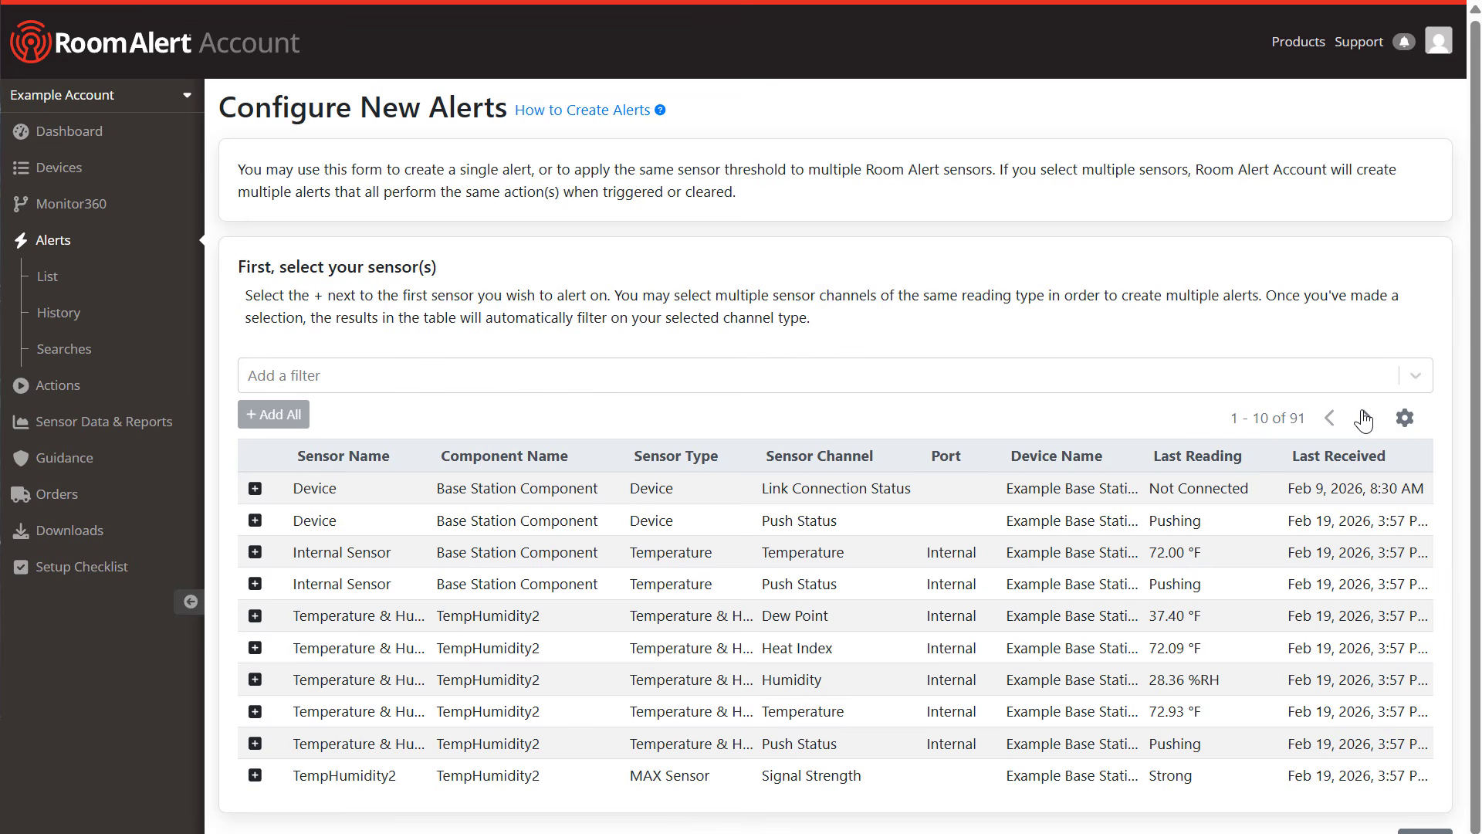
click(1364, 419)
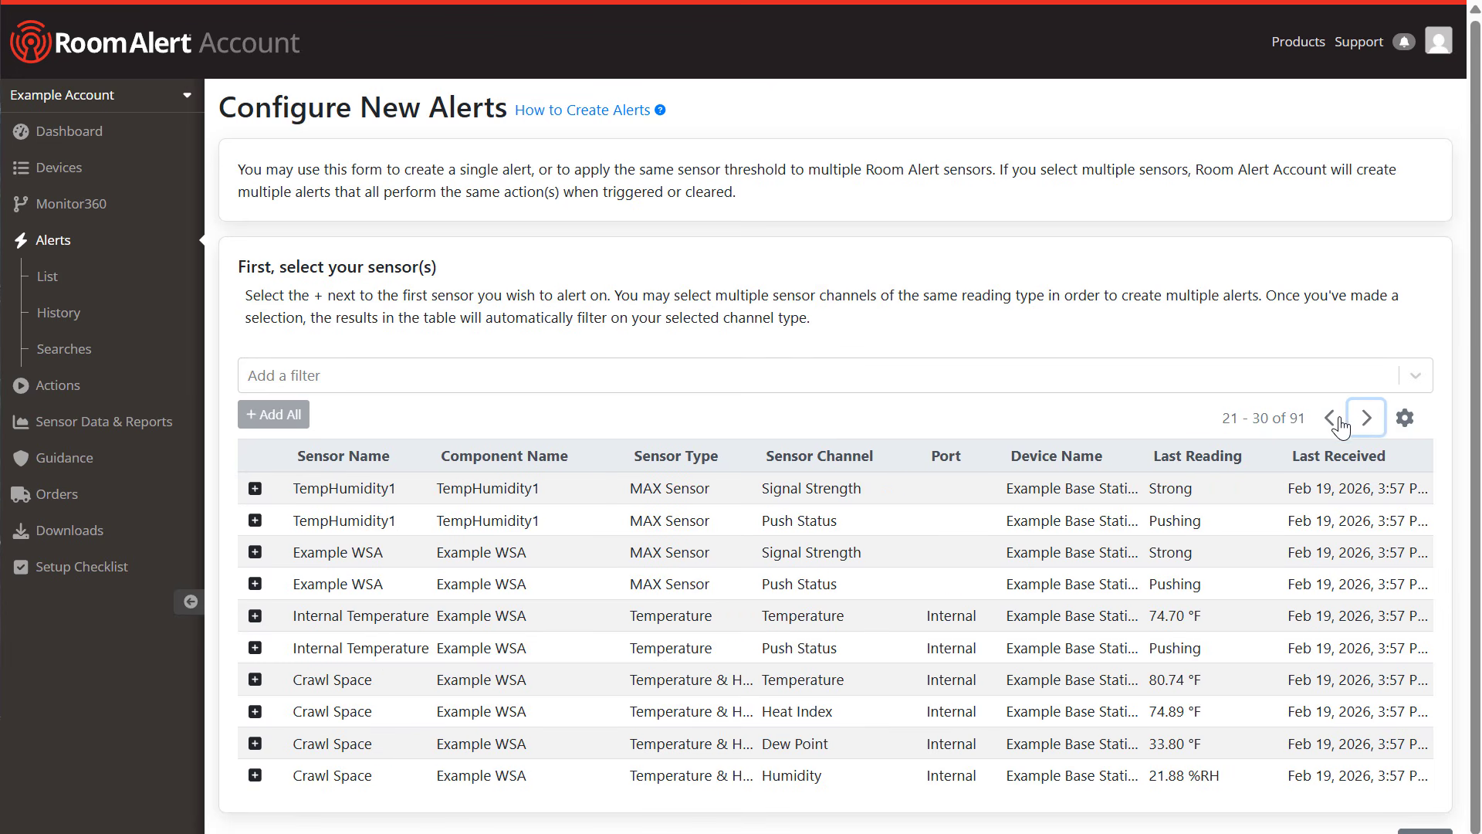
click(1331, 421)
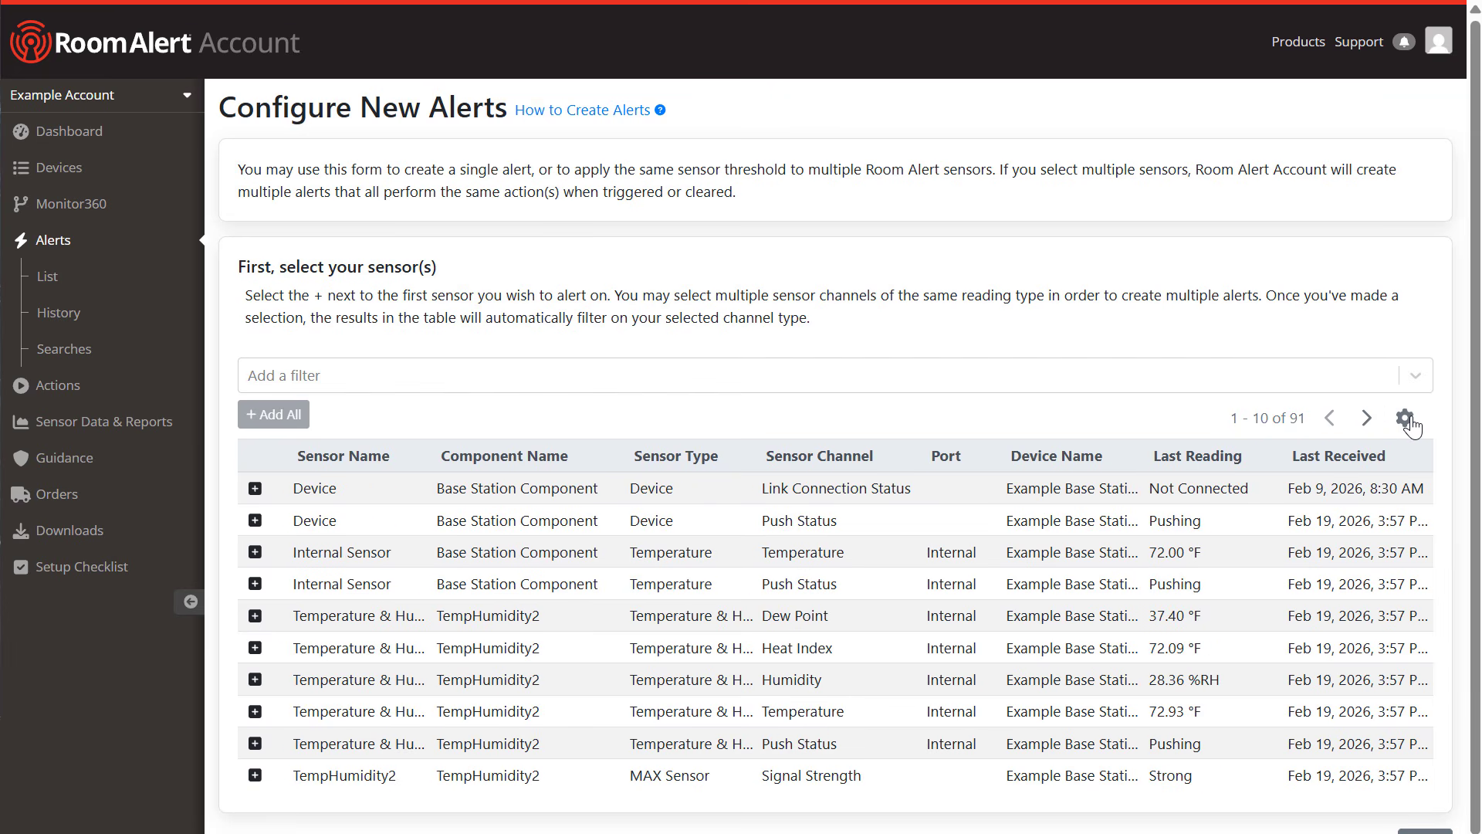
click(1406, 419)
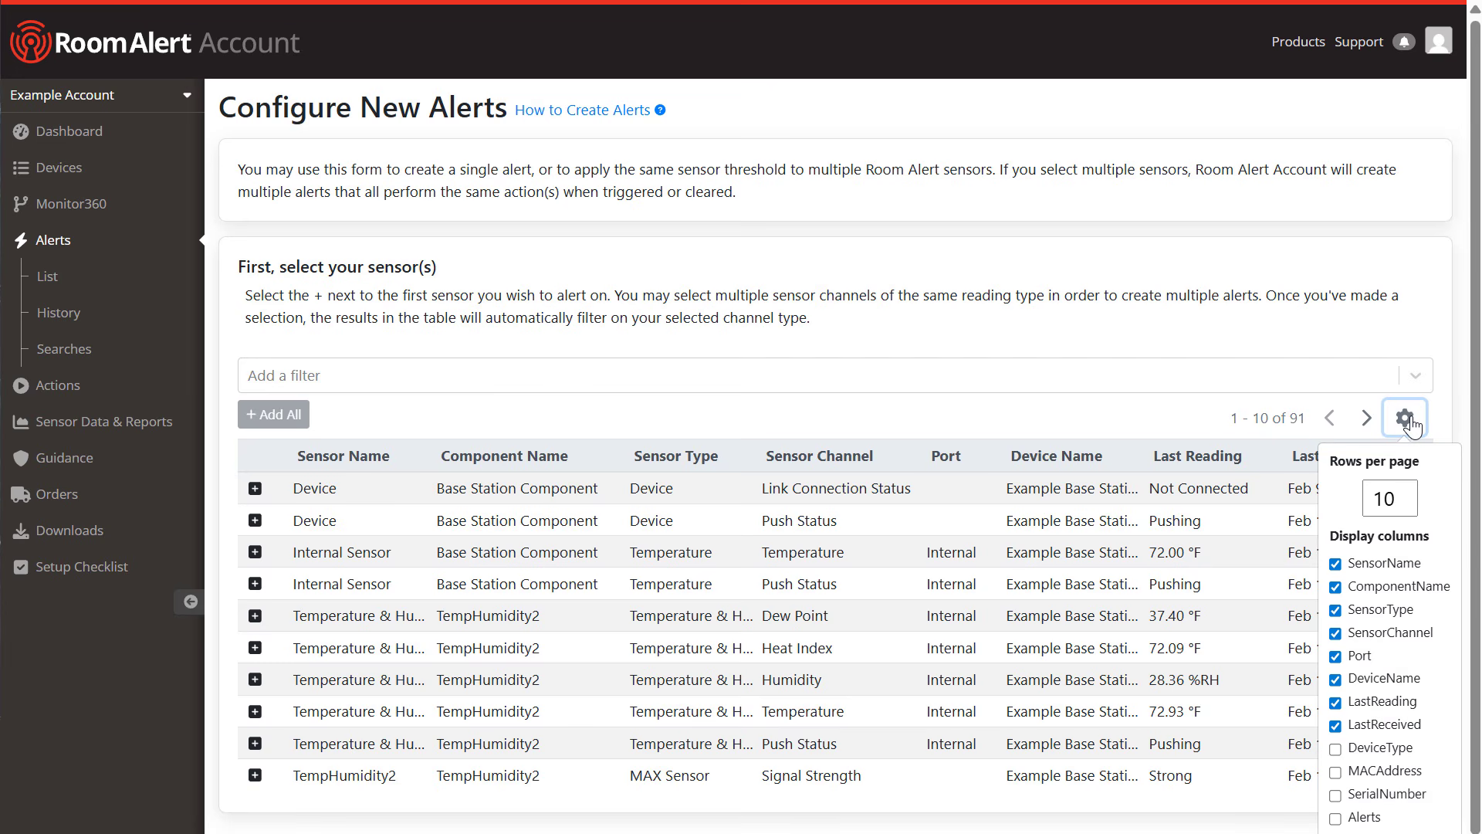
click(1413, 426)
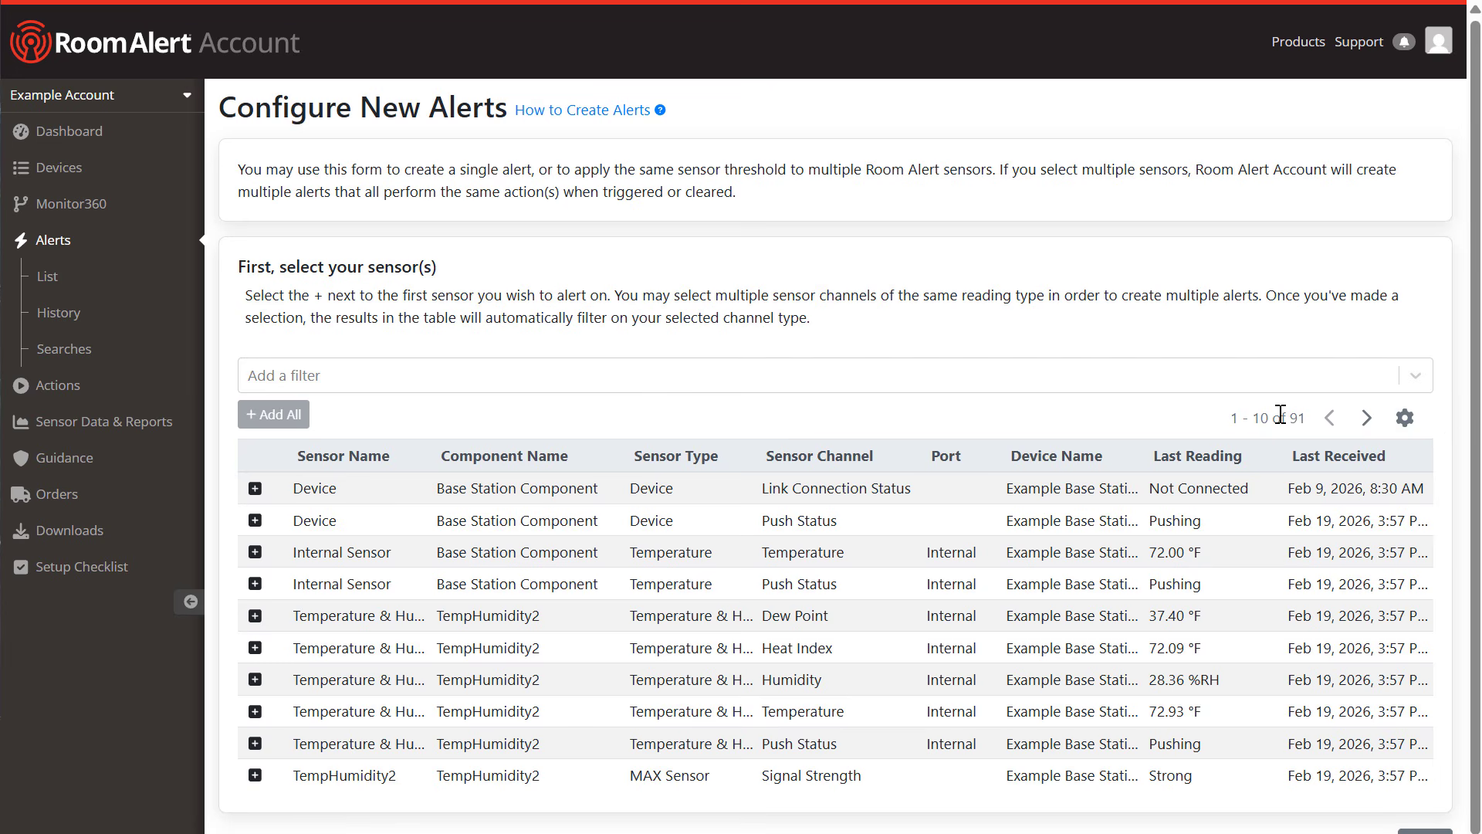
Step: Add the Internal Sensor temperature channel, narrowing the table to 11 temperature sensors
click(359, 383)
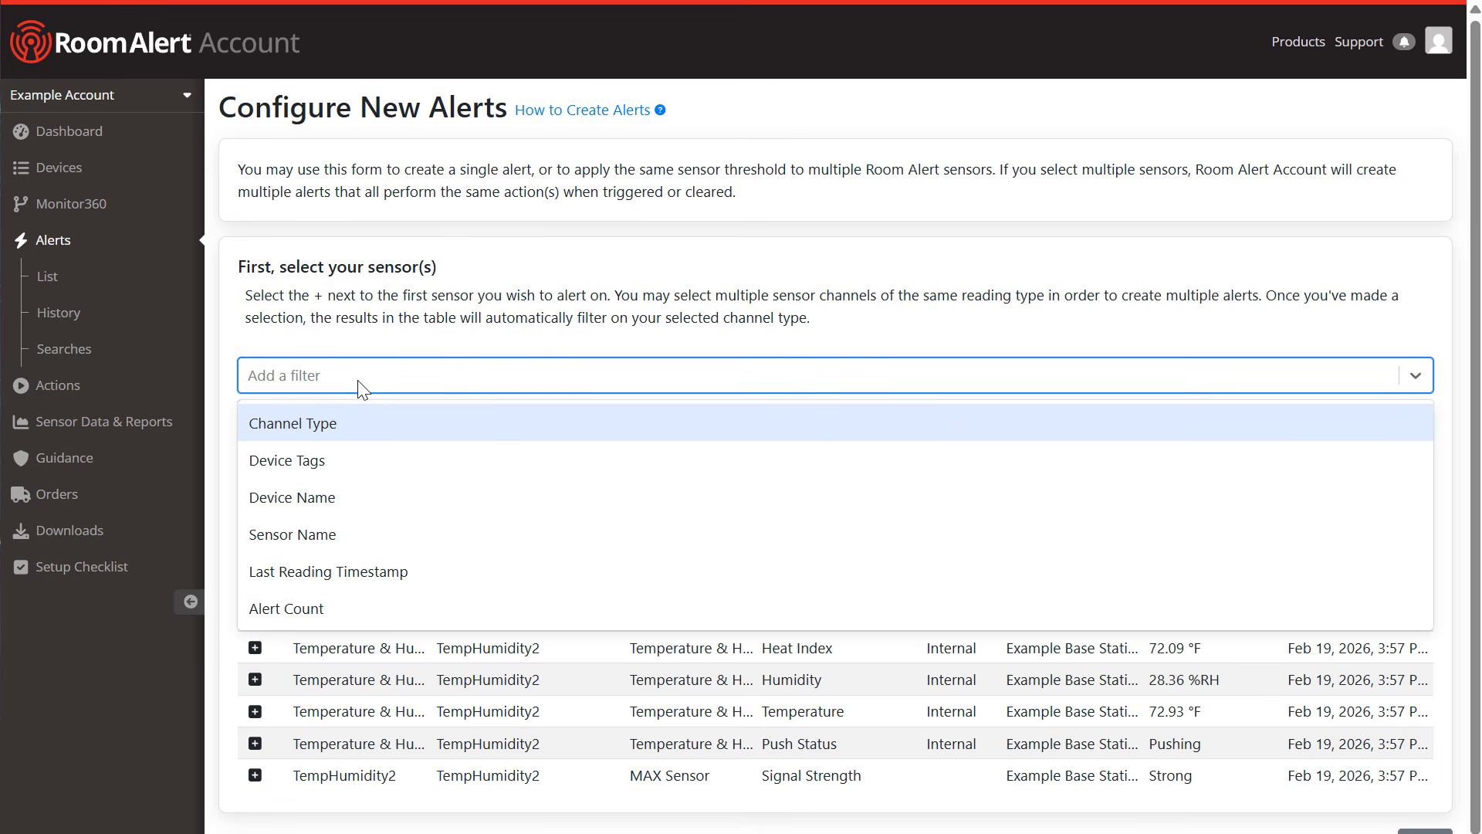
click(358, 380)
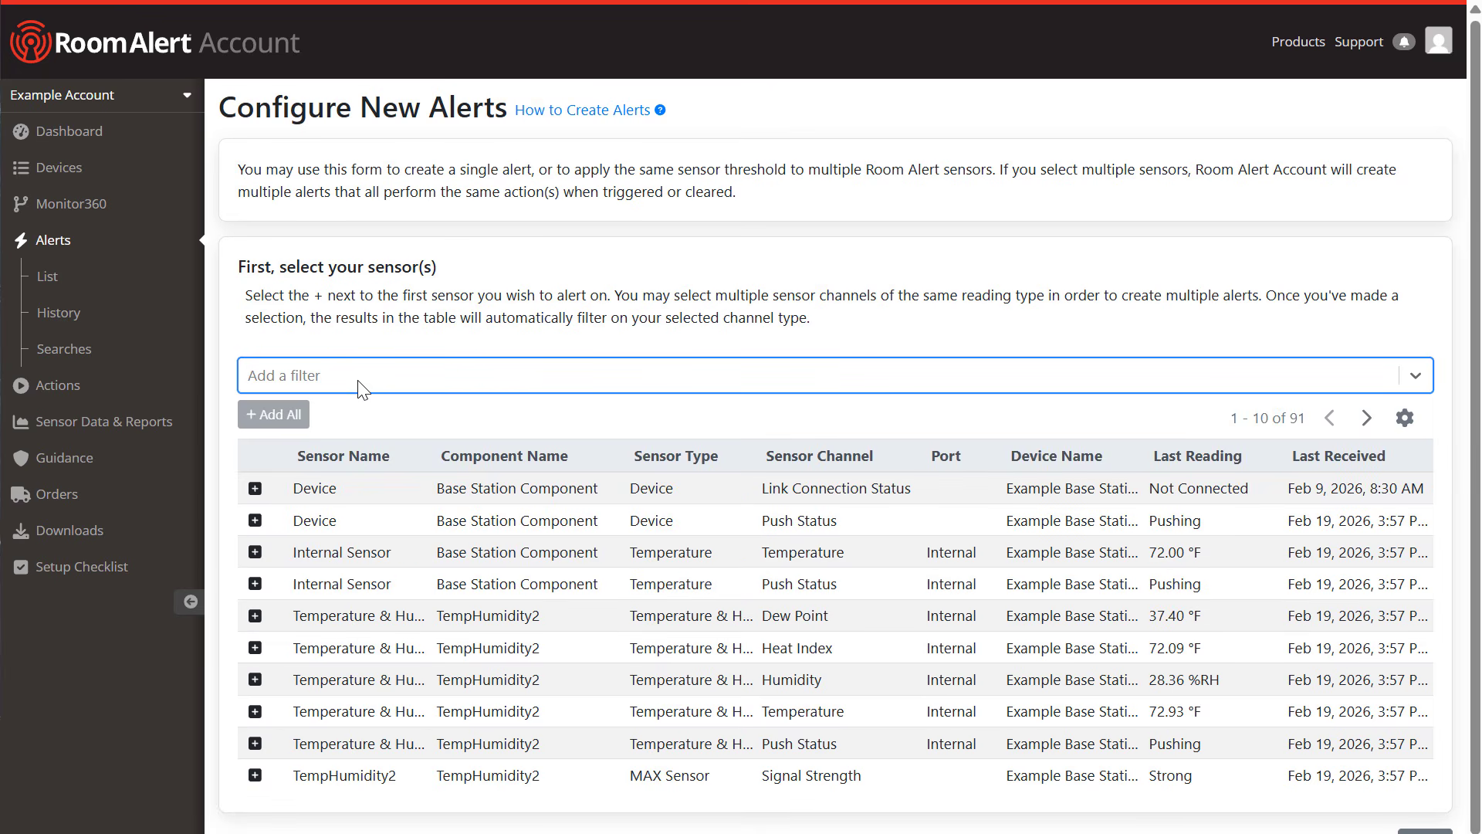
click(363, 415)
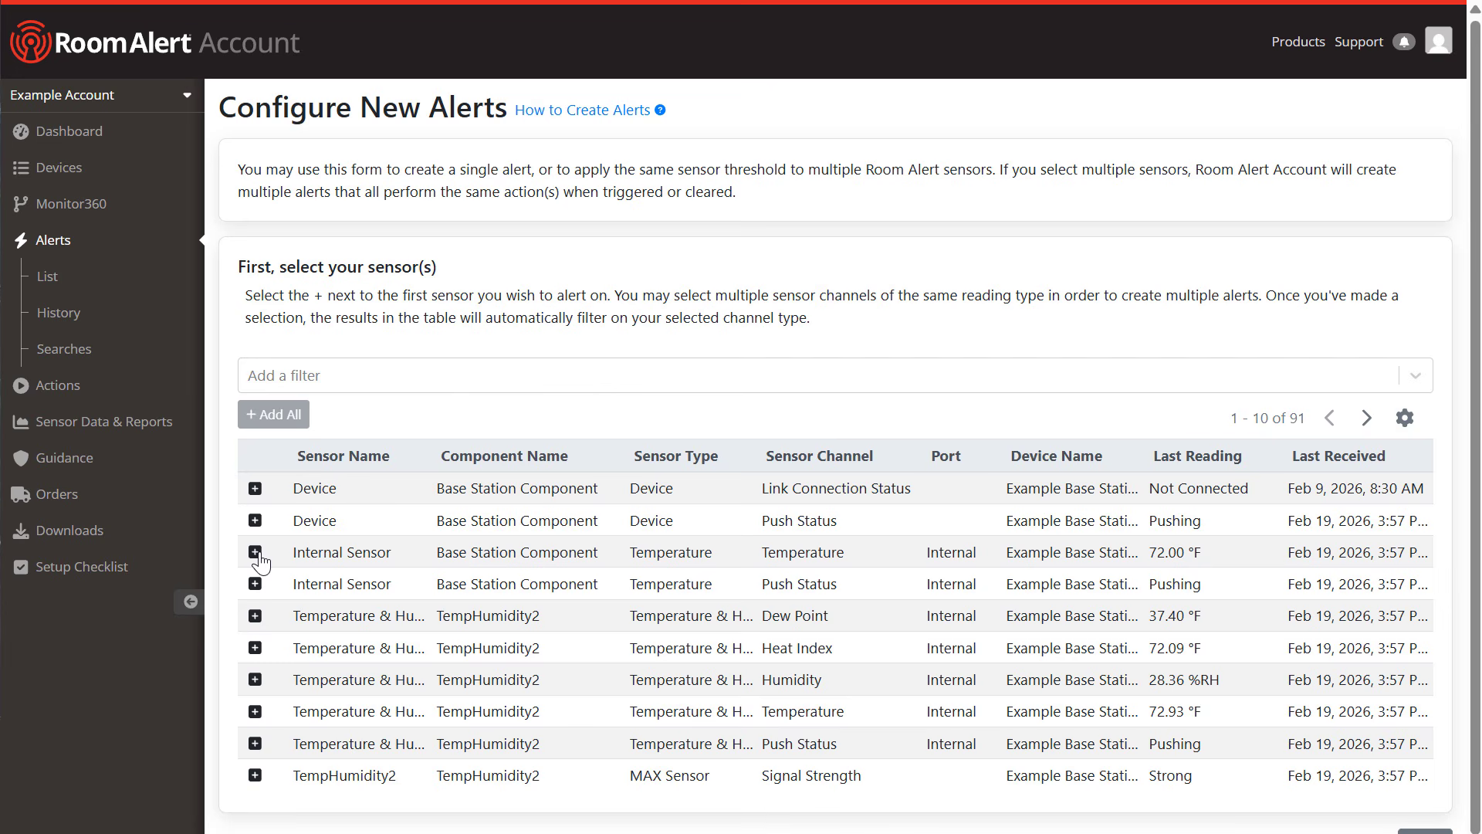
click(255, 552)
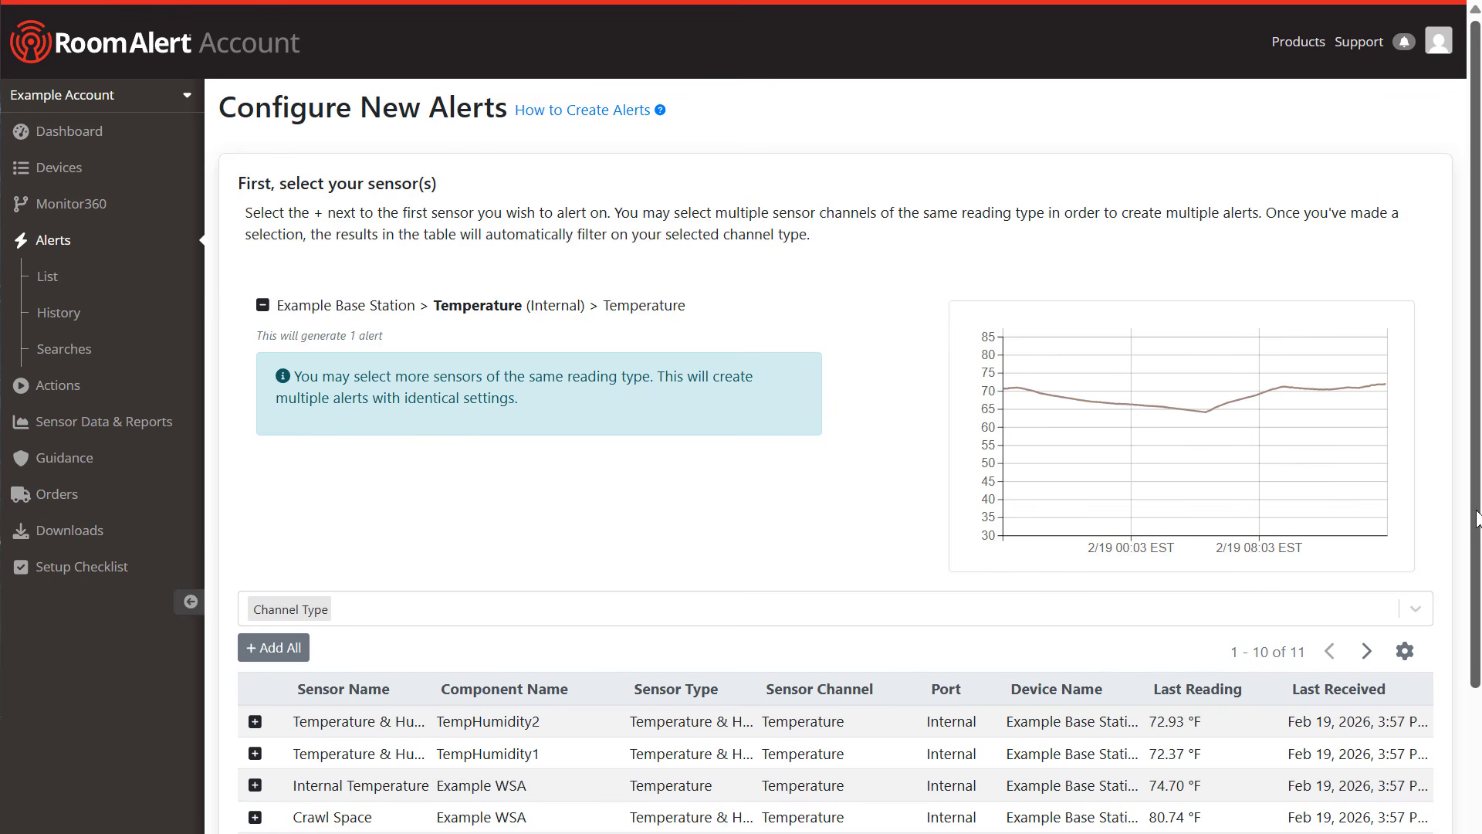
drag(1479, 518, 1454, 619)
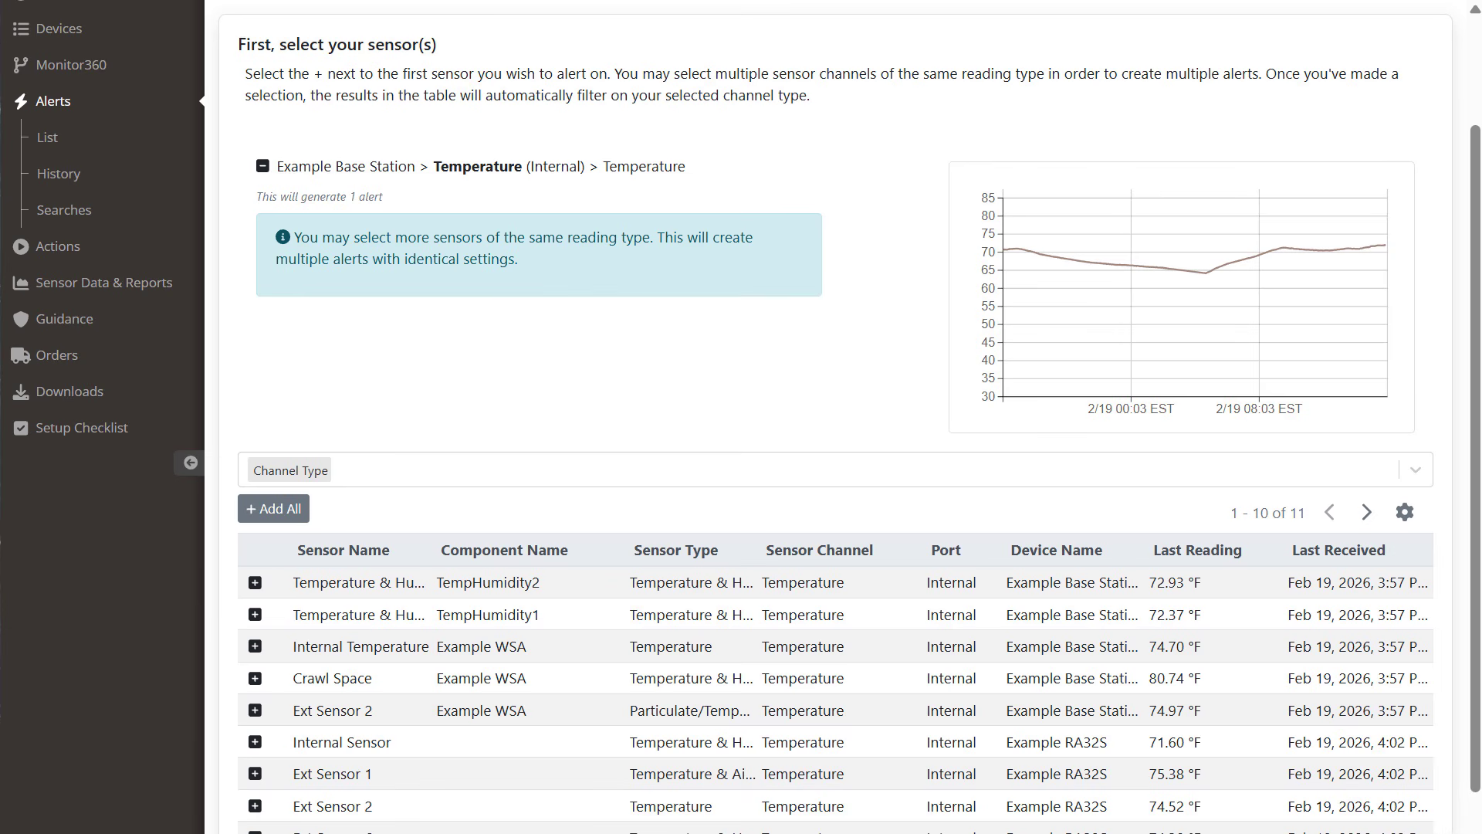
mouse_move(315, 481)
Step: Add all temperature sensors plus Ext Sensor 8, then remove Ext Sensor 1, leaving 10 selected
click(297, 514)
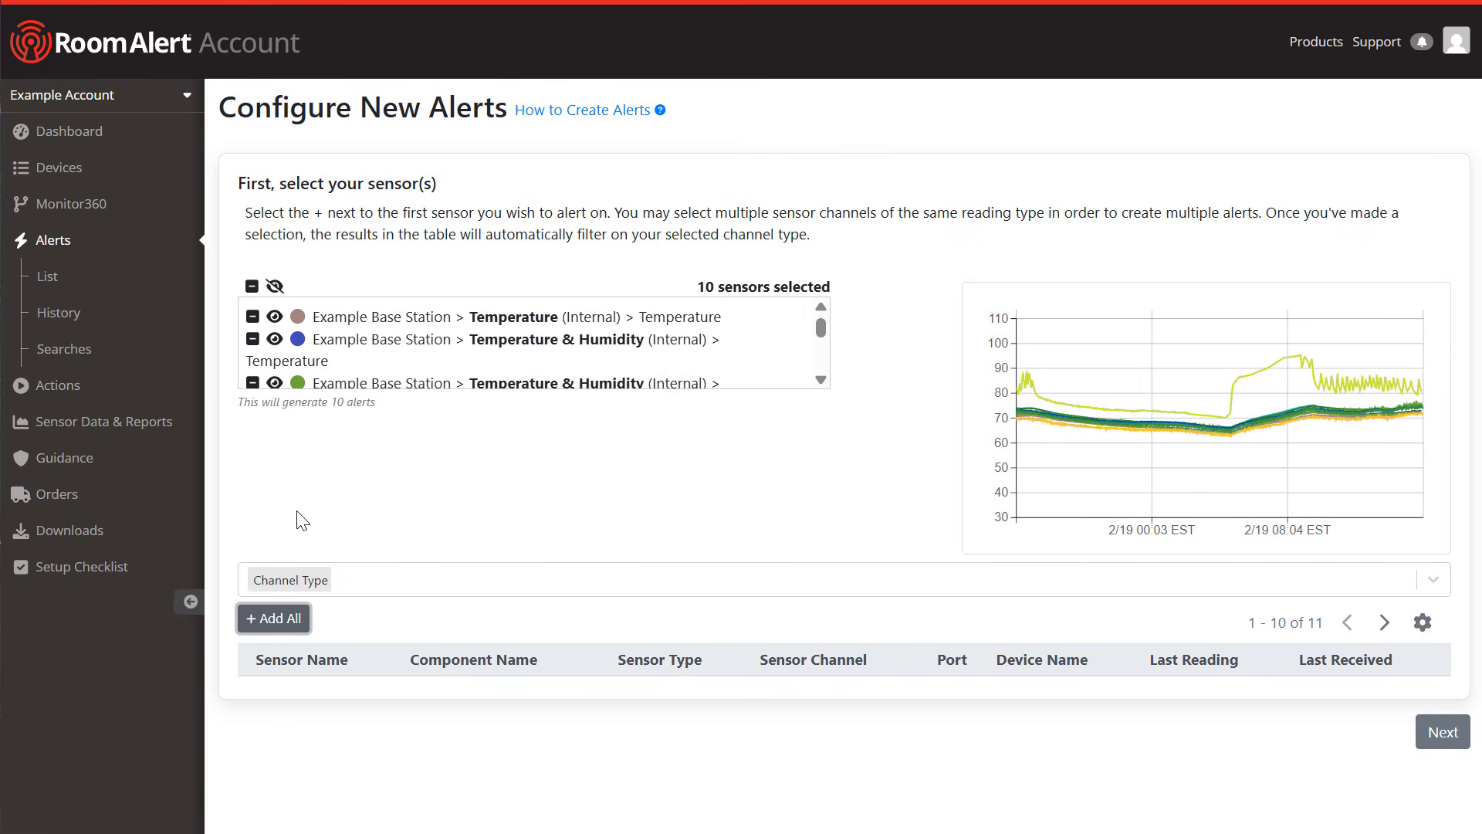
click(1384, 622)
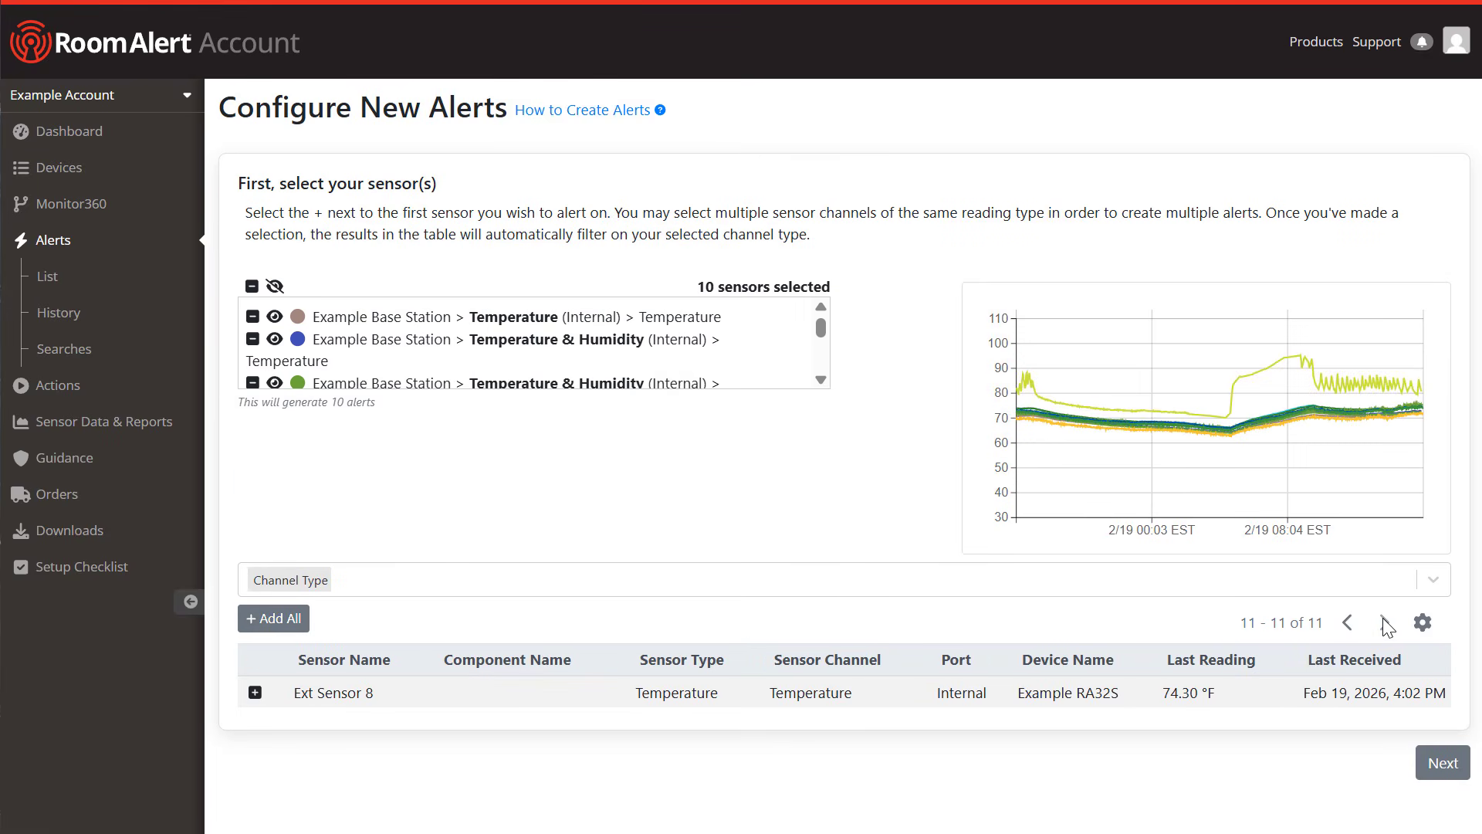
click(255, 693)
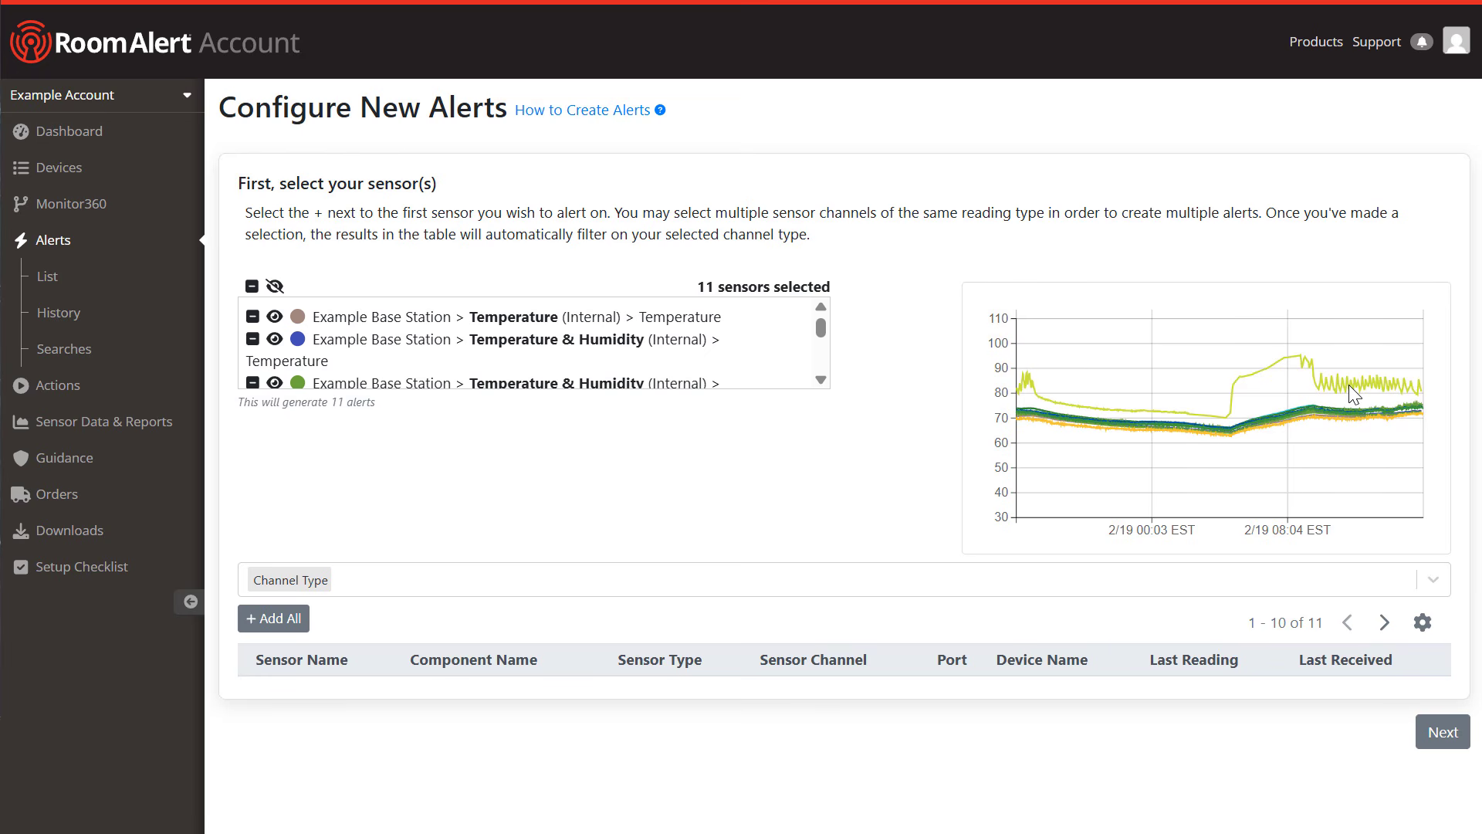
click(821, 379)
click(821, 380)
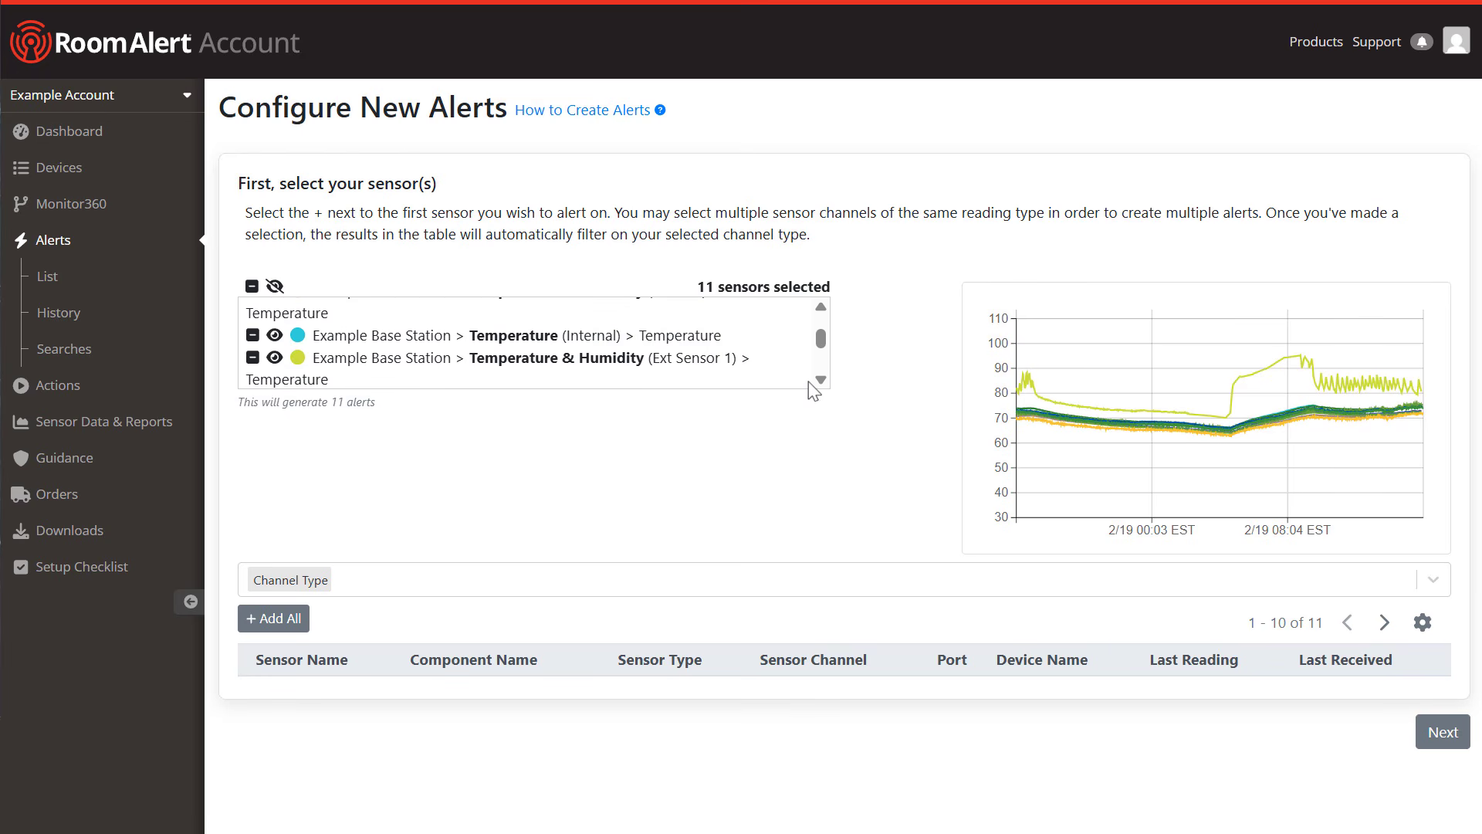
click(253, 359)
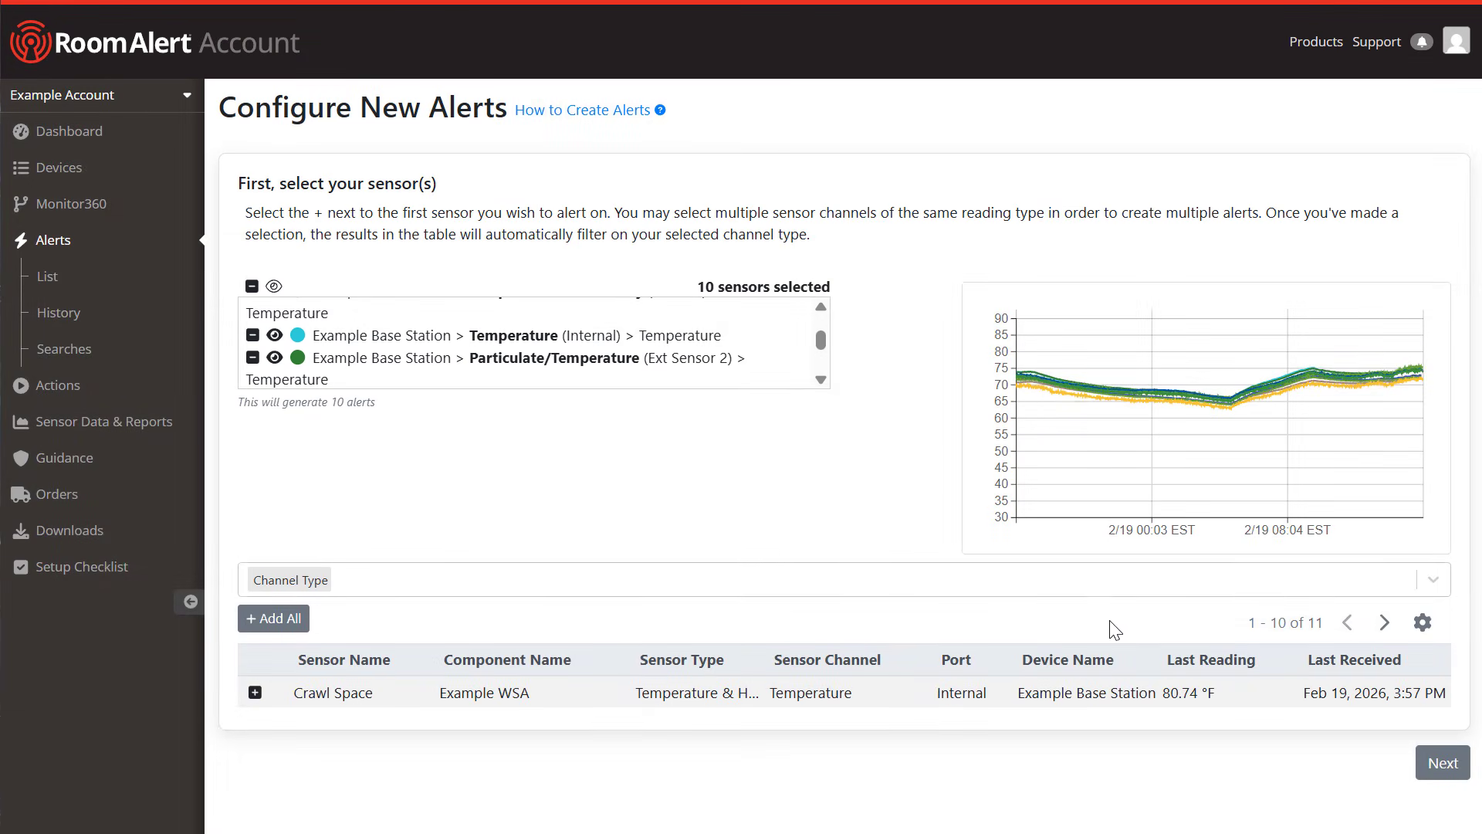
Step: Move on to the threshold and start creating a new shared threshold
click(1441, 764)
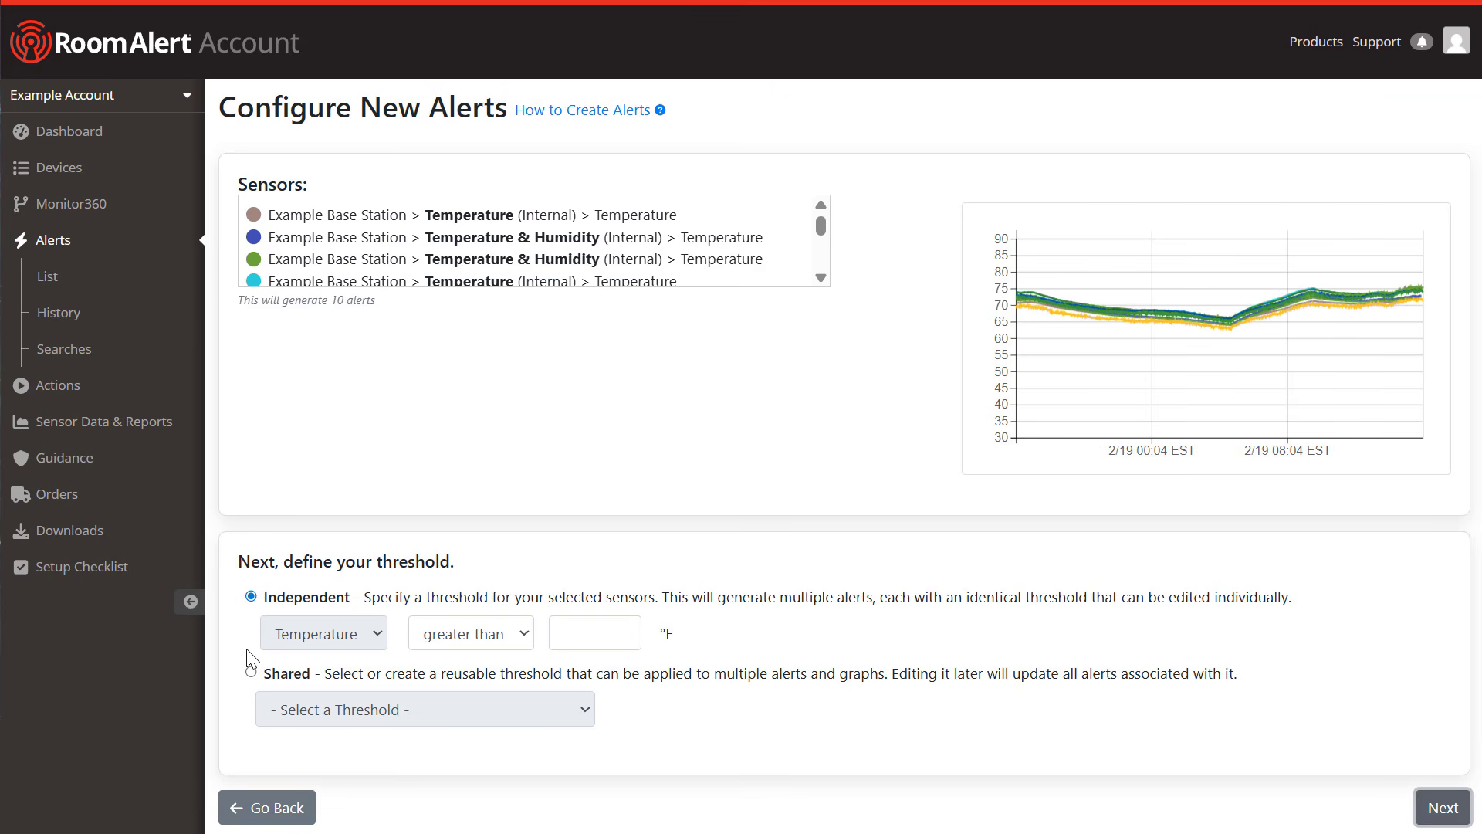
click(251, 672)
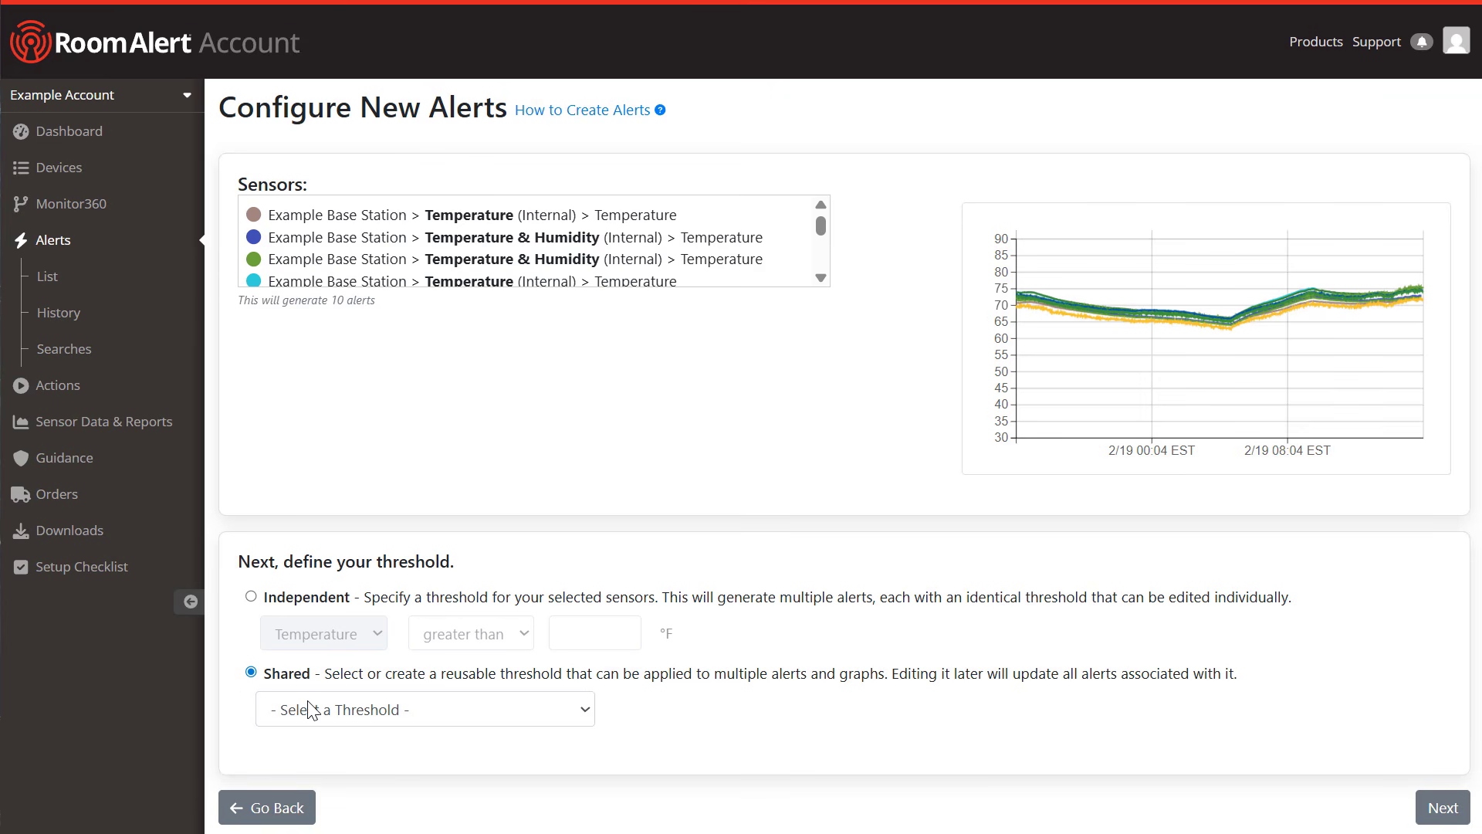
scroll(591, 599, down, 2)
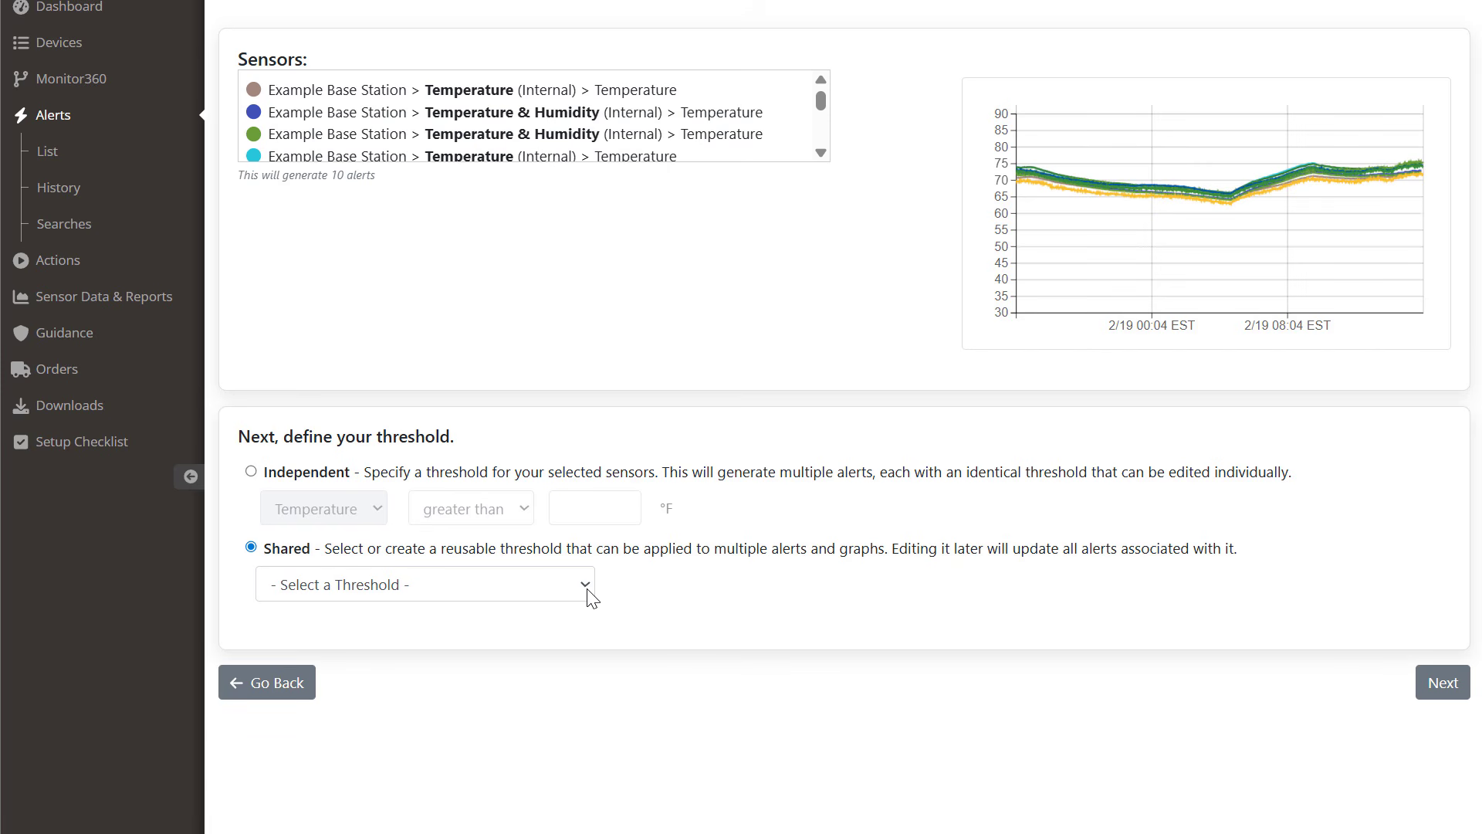
click(584, 583)
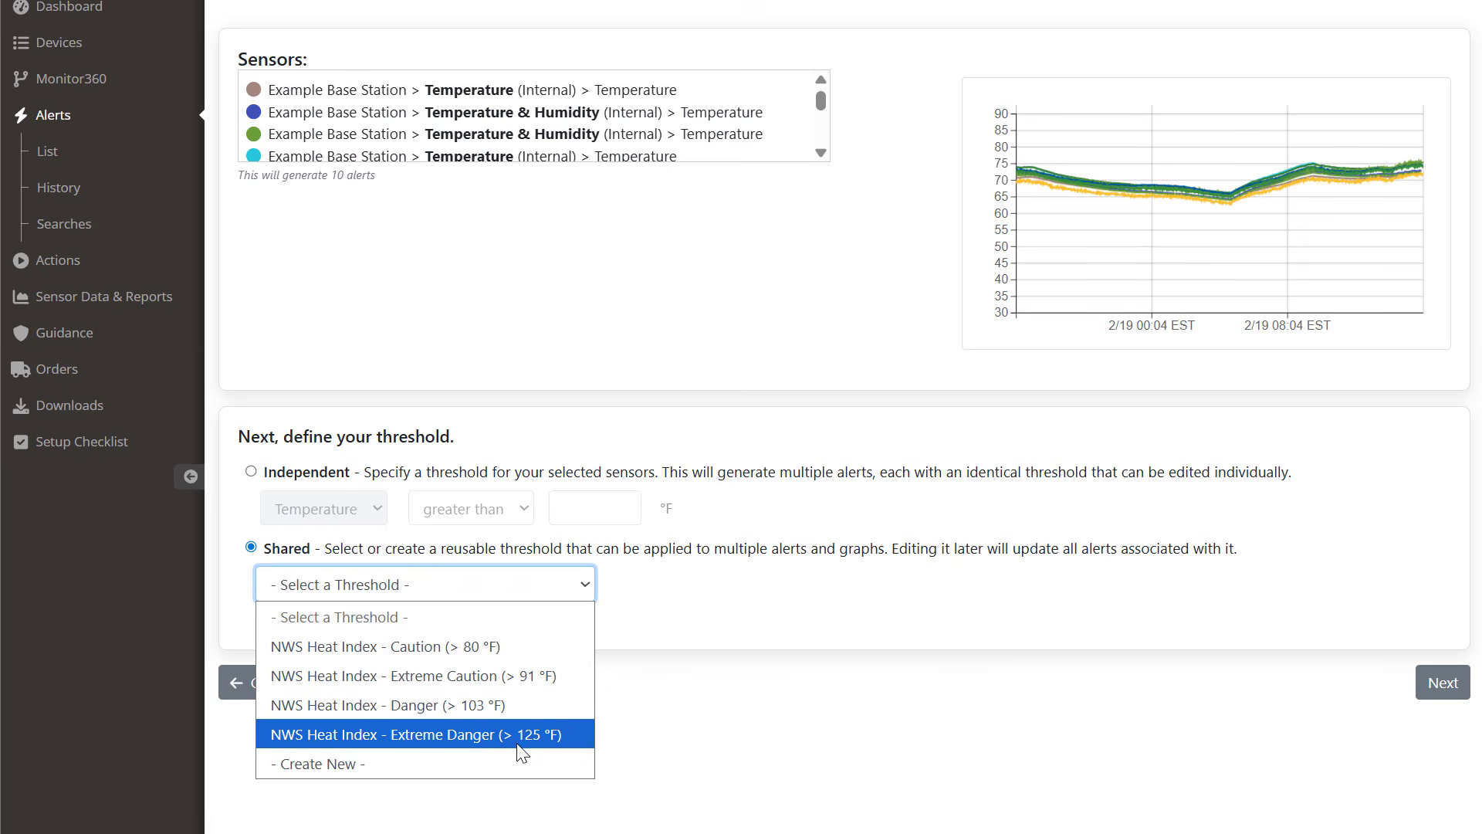
click(516, 765)
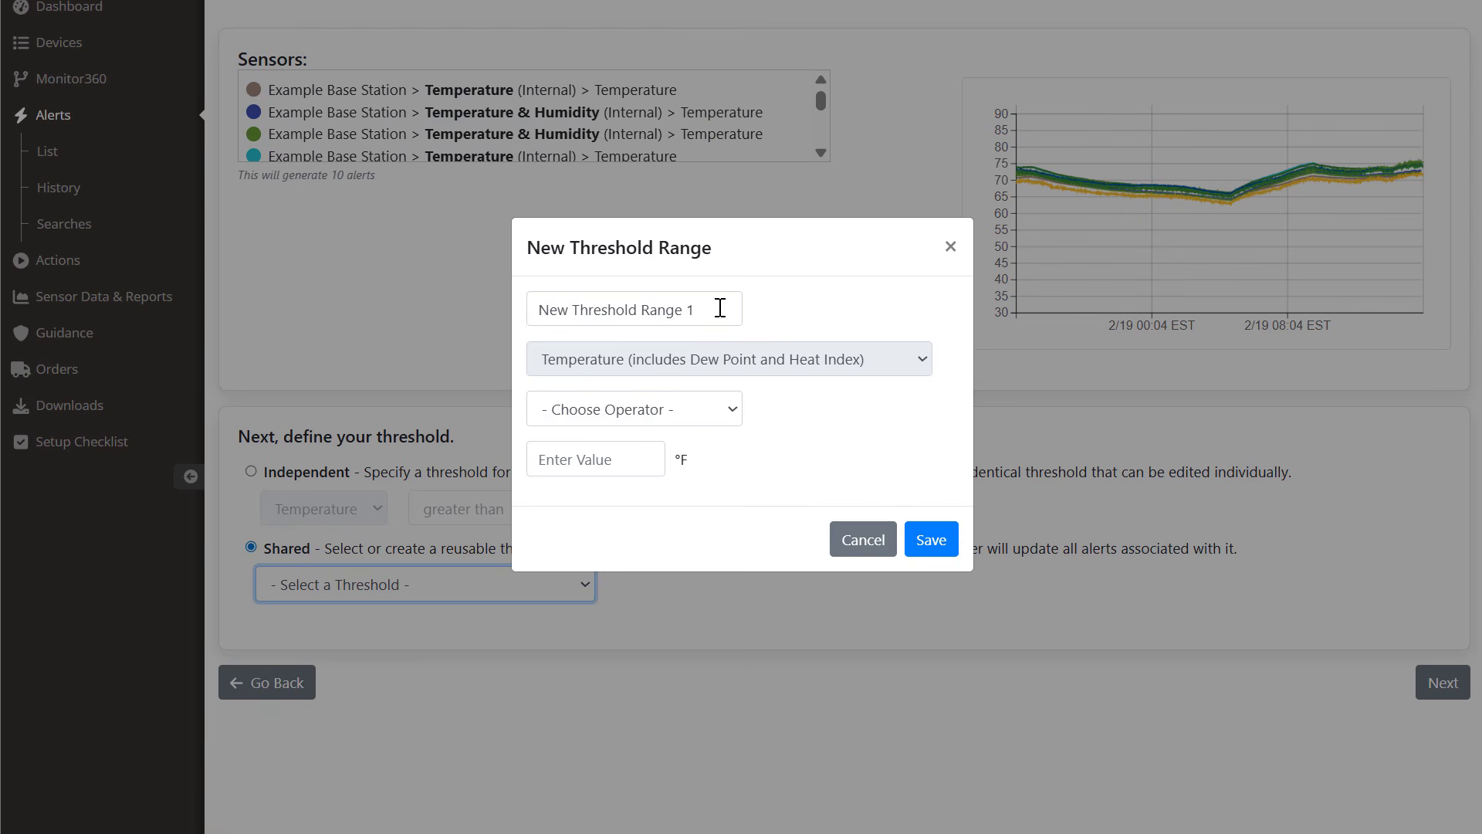
Step: Name the threshold 'Office Too Hot', set it to trigger above 86 °F, and save
drag(721, 309, 534, 309)
text(Office Too Hot)
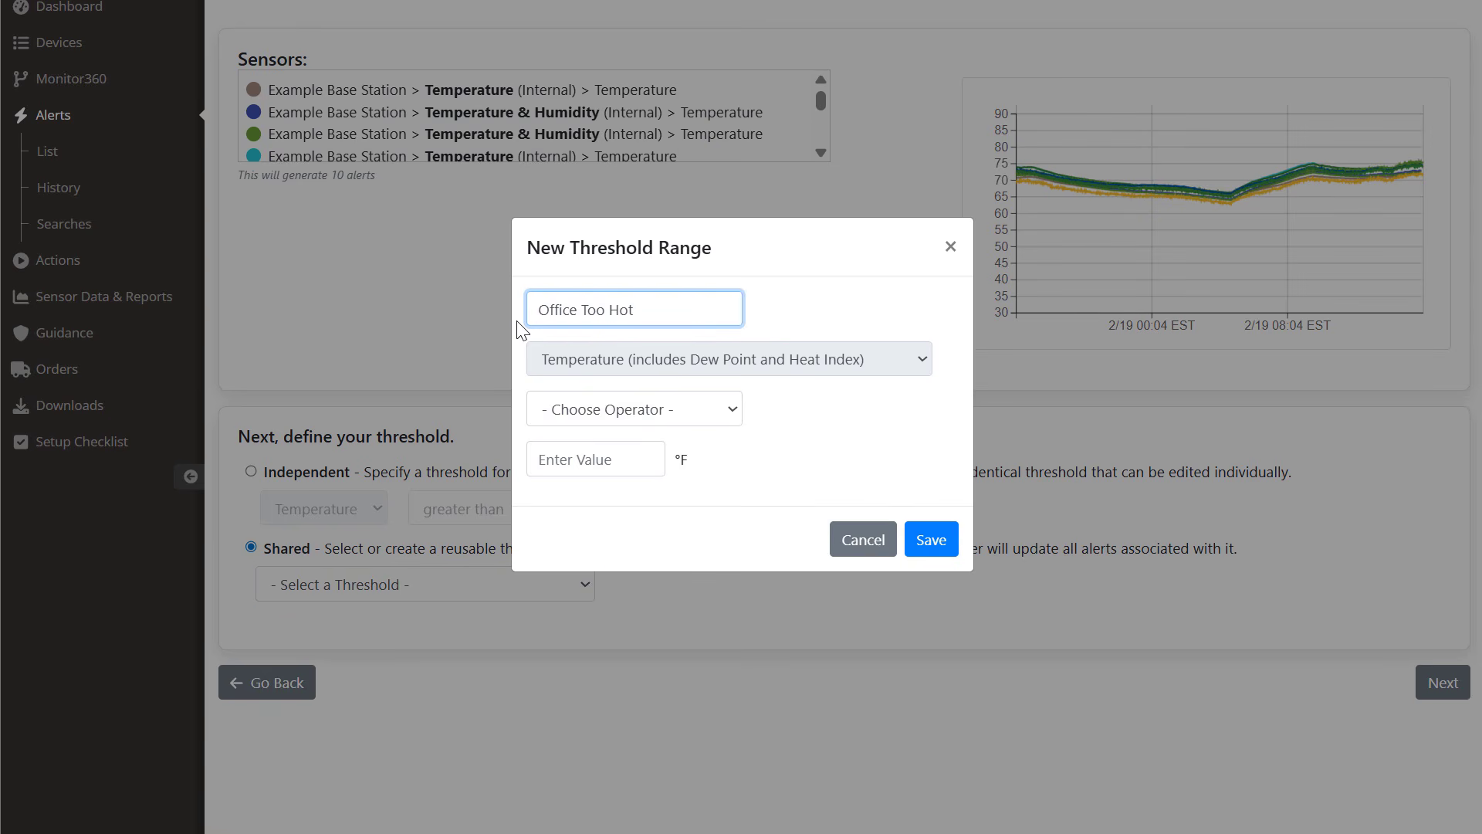
click(666, 409)
click(637, 468)
click(635, 468)
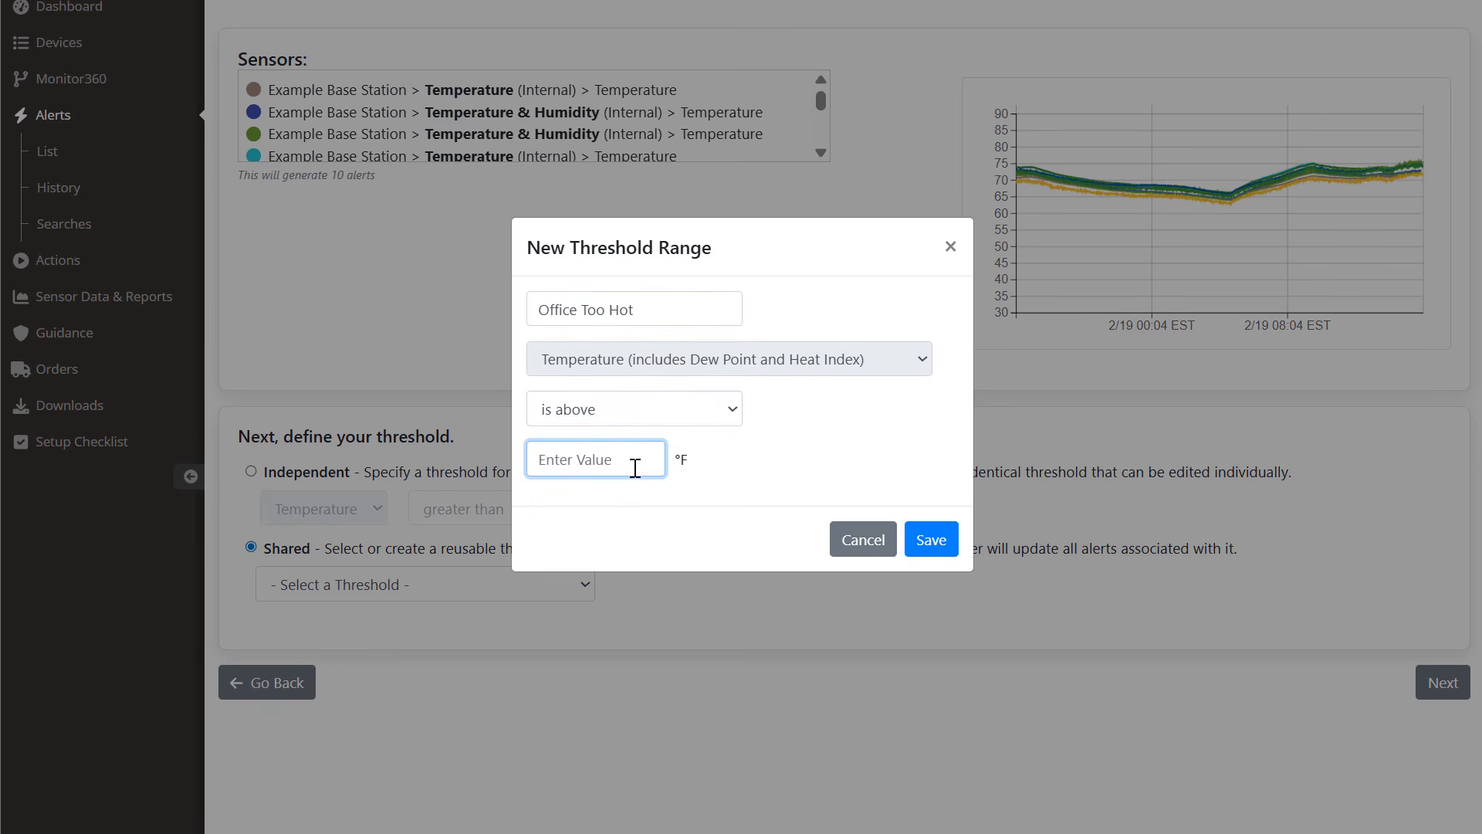
text(86)
click(931, 542)
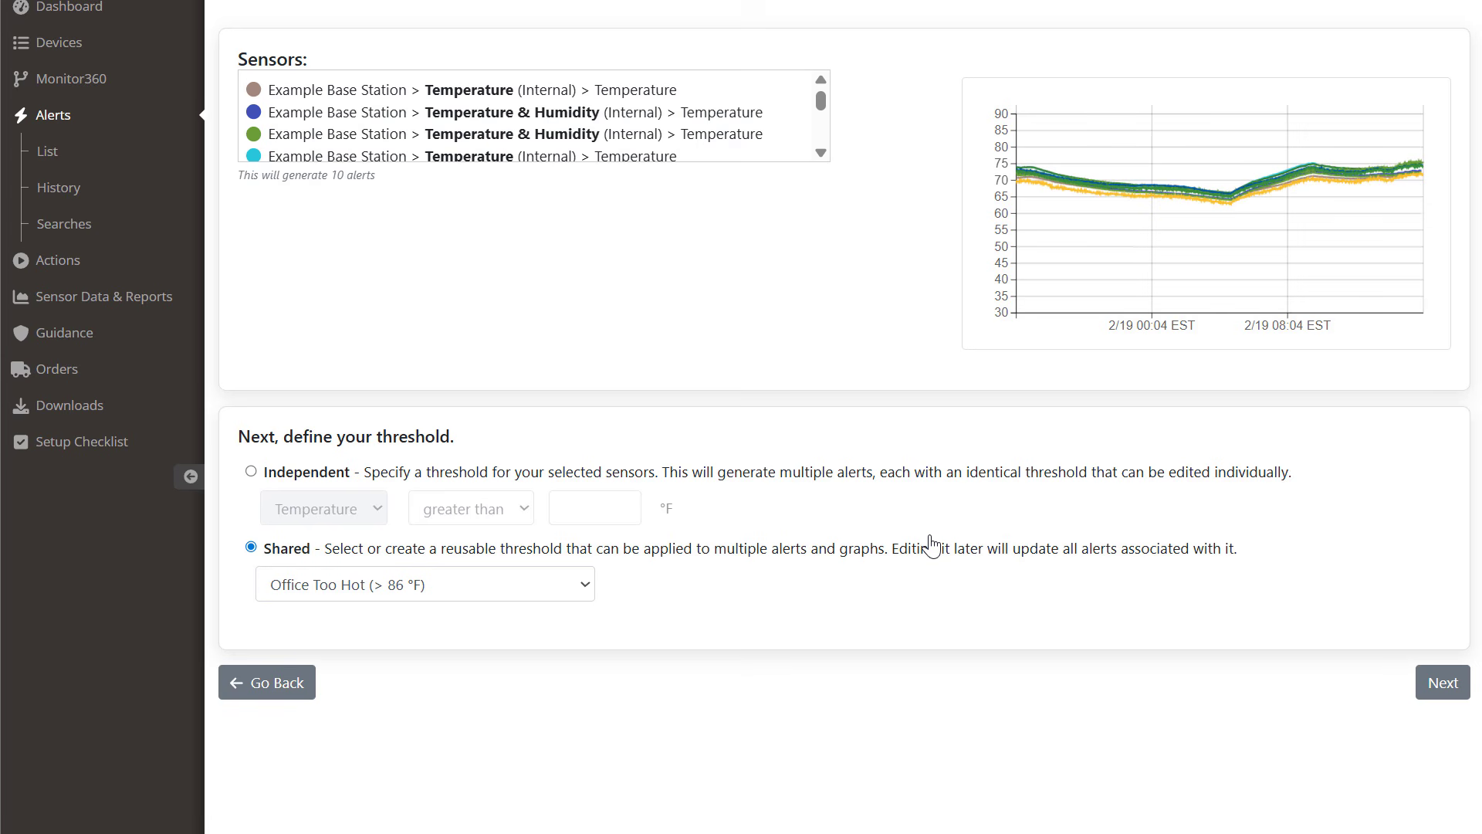
Step: Start a new notification group named 'Facilities' for the first action
click(1430, 694)
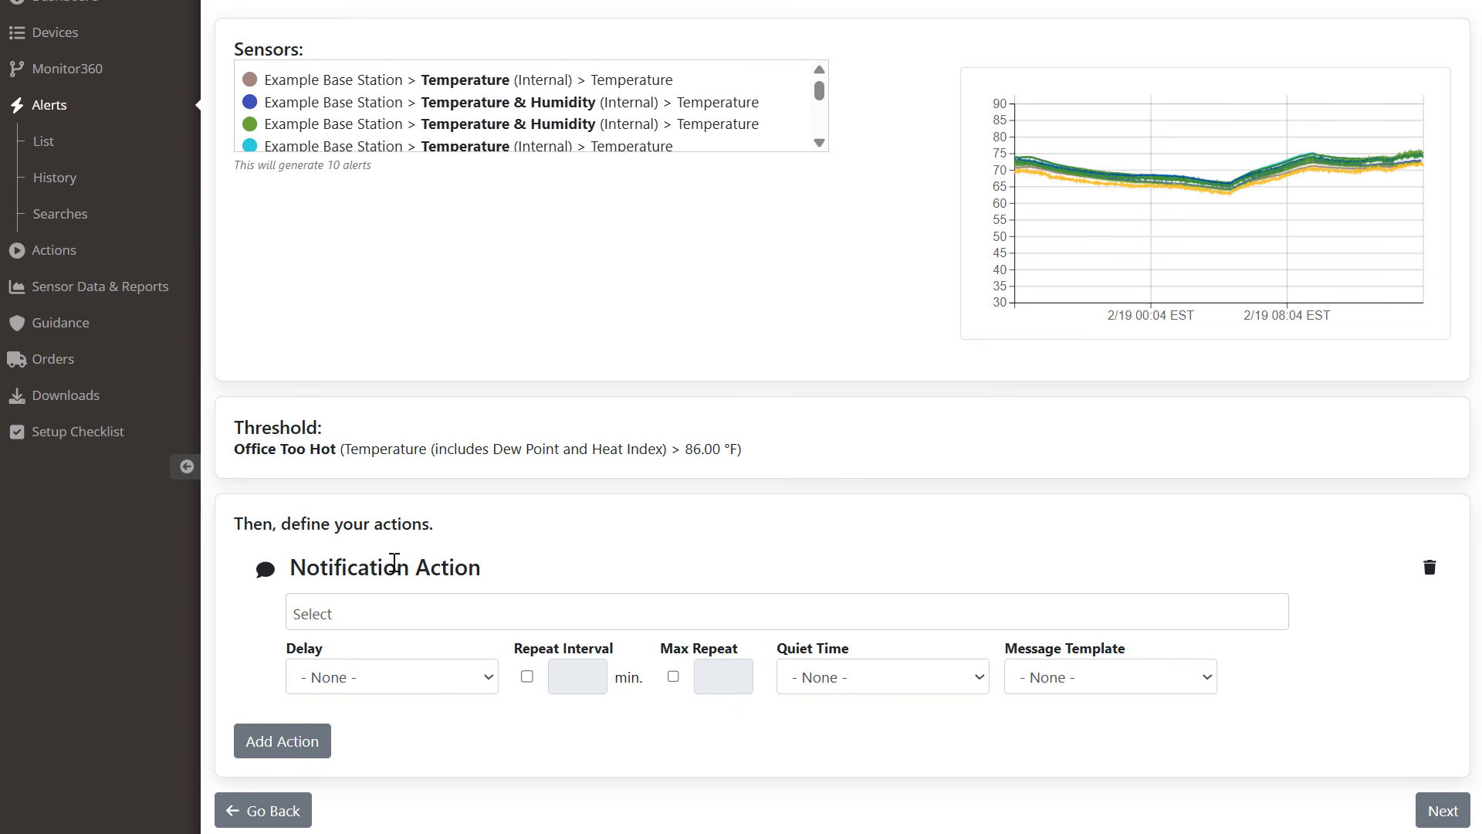
click(390, 604)
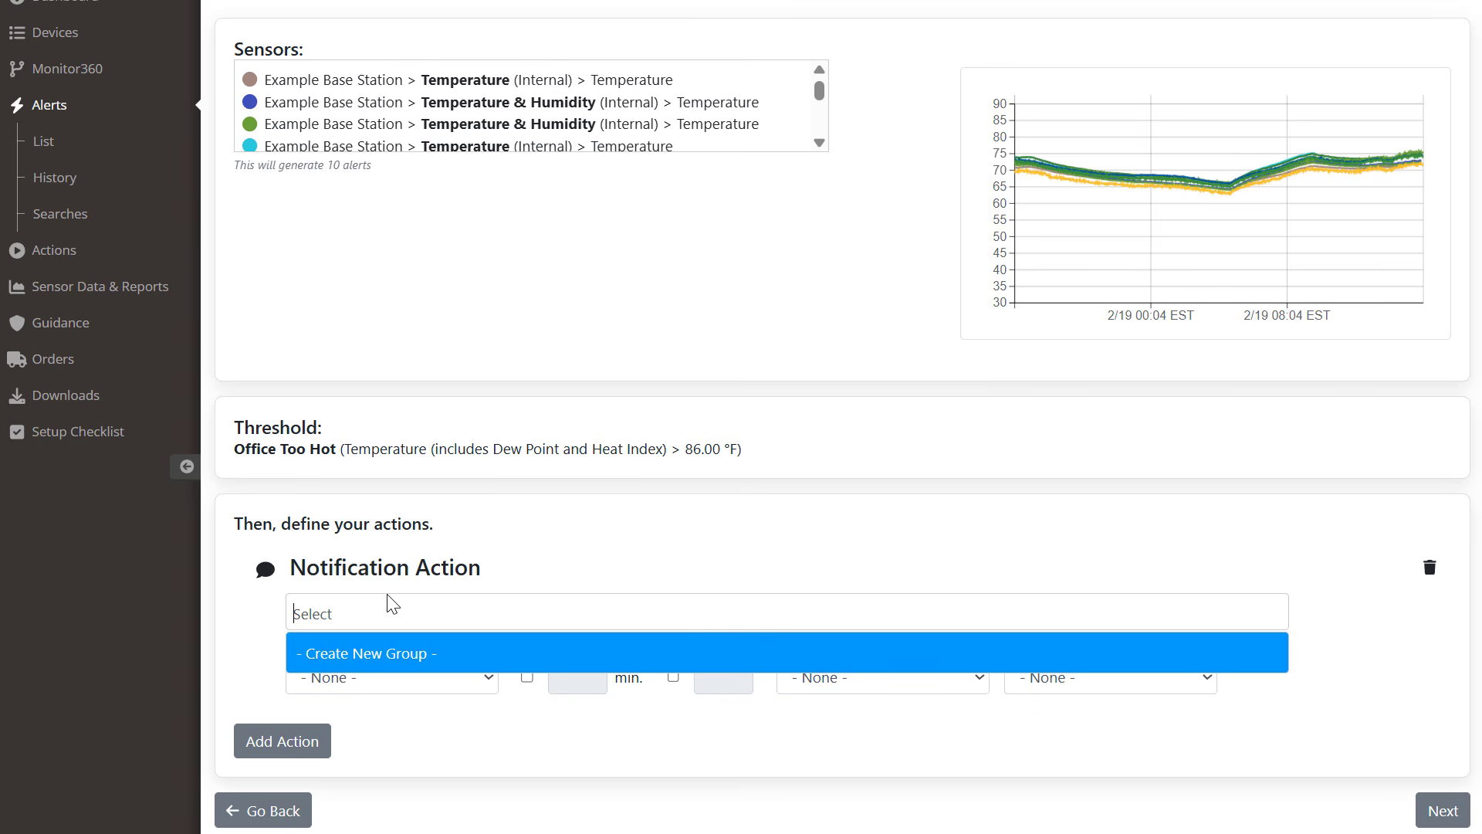
click(396, 656)
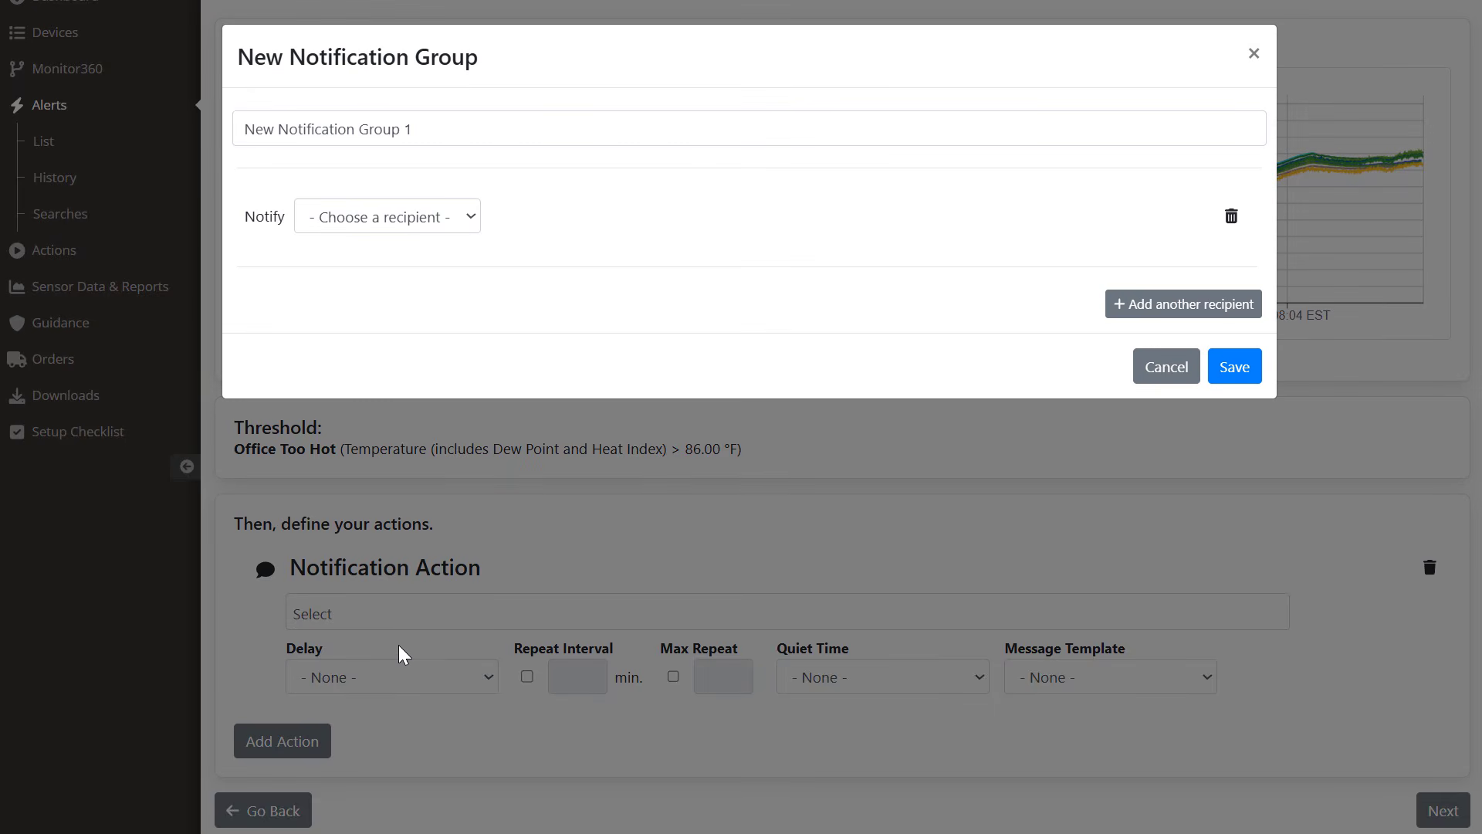
drag(433, 128, 231, 124)
text(Faci)
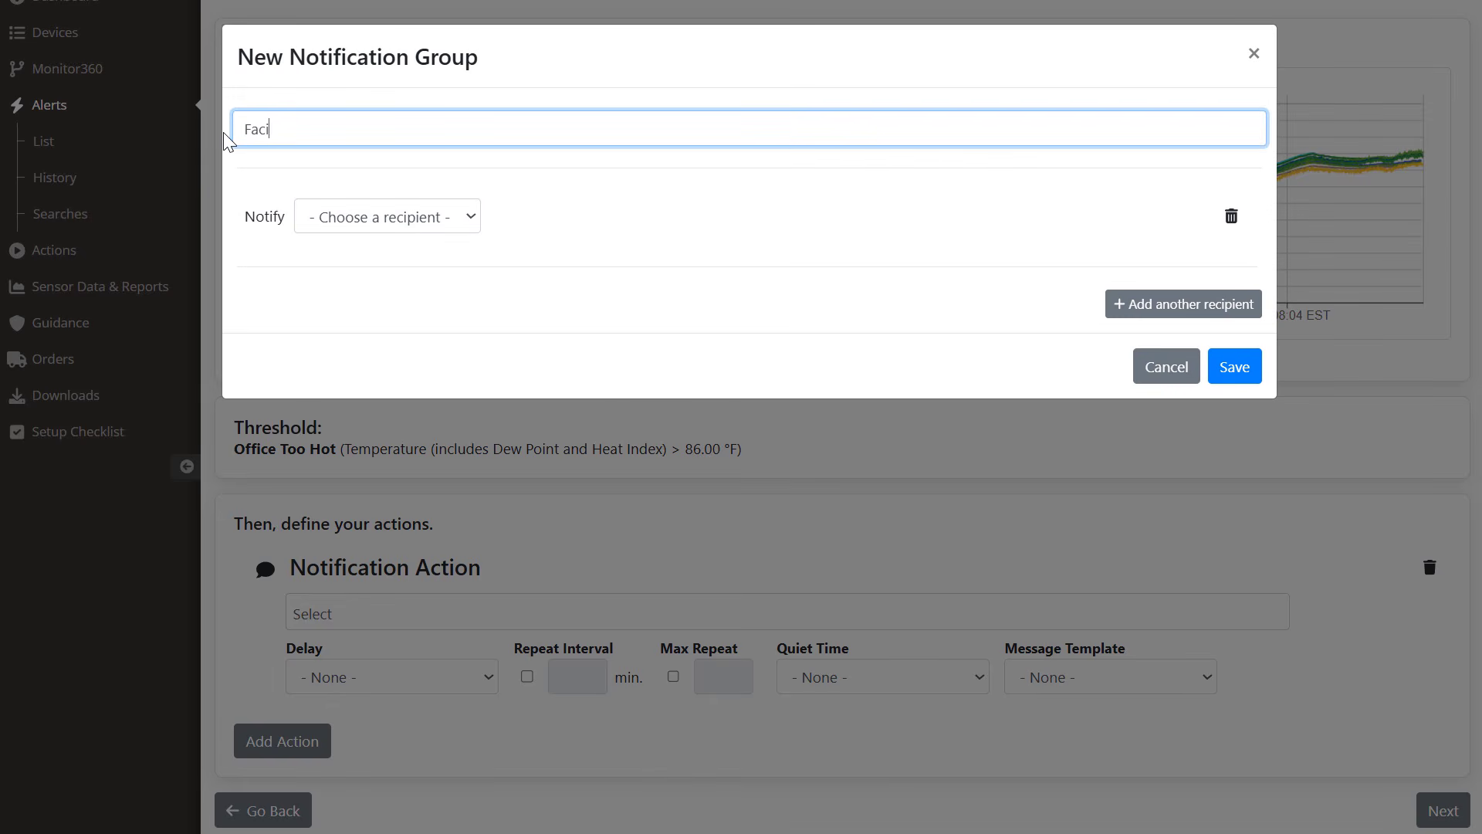
text(lities)
Step: Add the Facilities Manager by email and text on file, and save the group
click(468, 225)
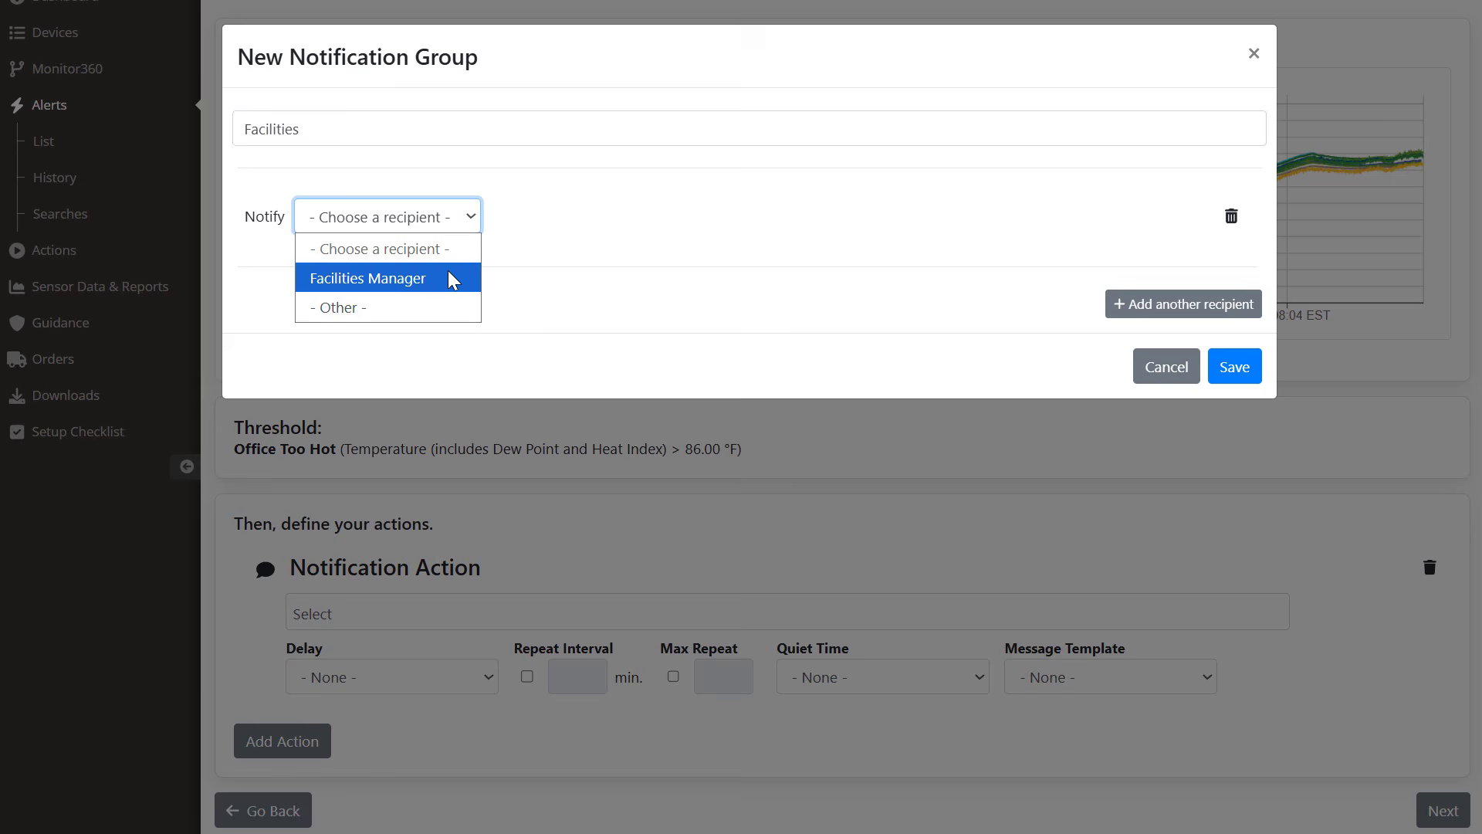
click(448, 278)
click(555, 219)
click(553, 278)
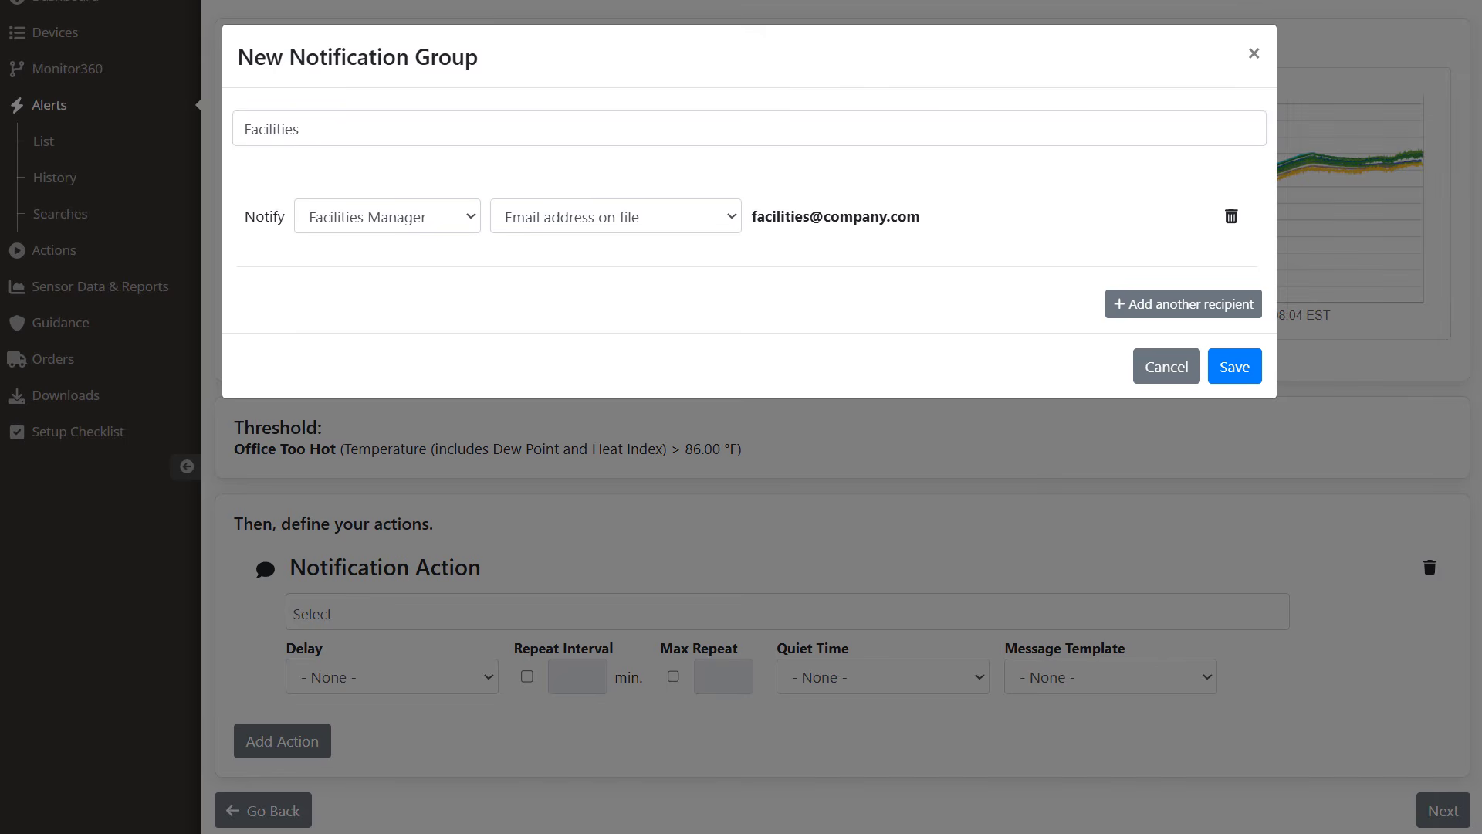
click(1172, 307)
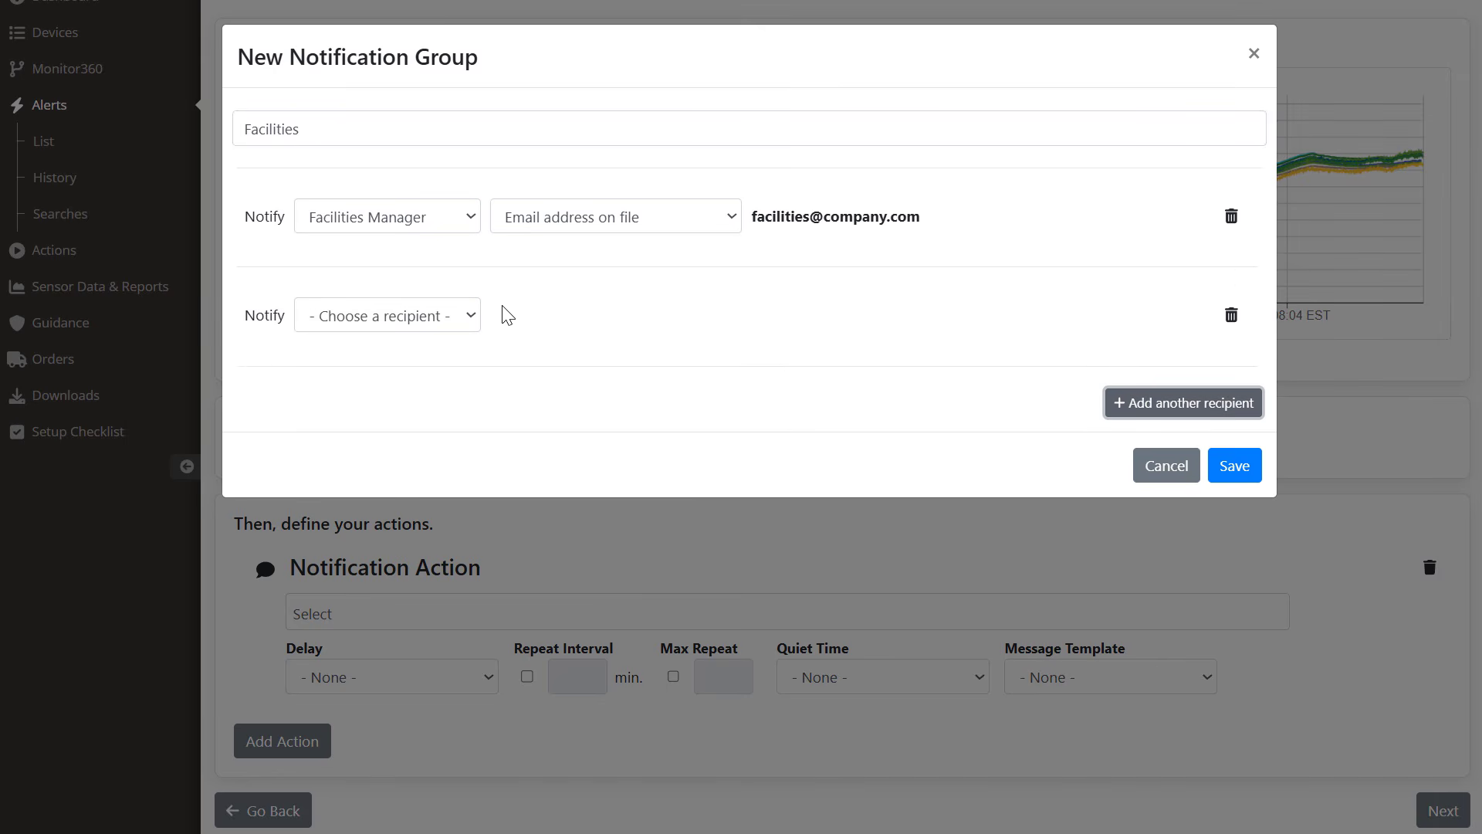
click(467, 315)
click(443, 379)
click(648, 317)
click(658, 433)
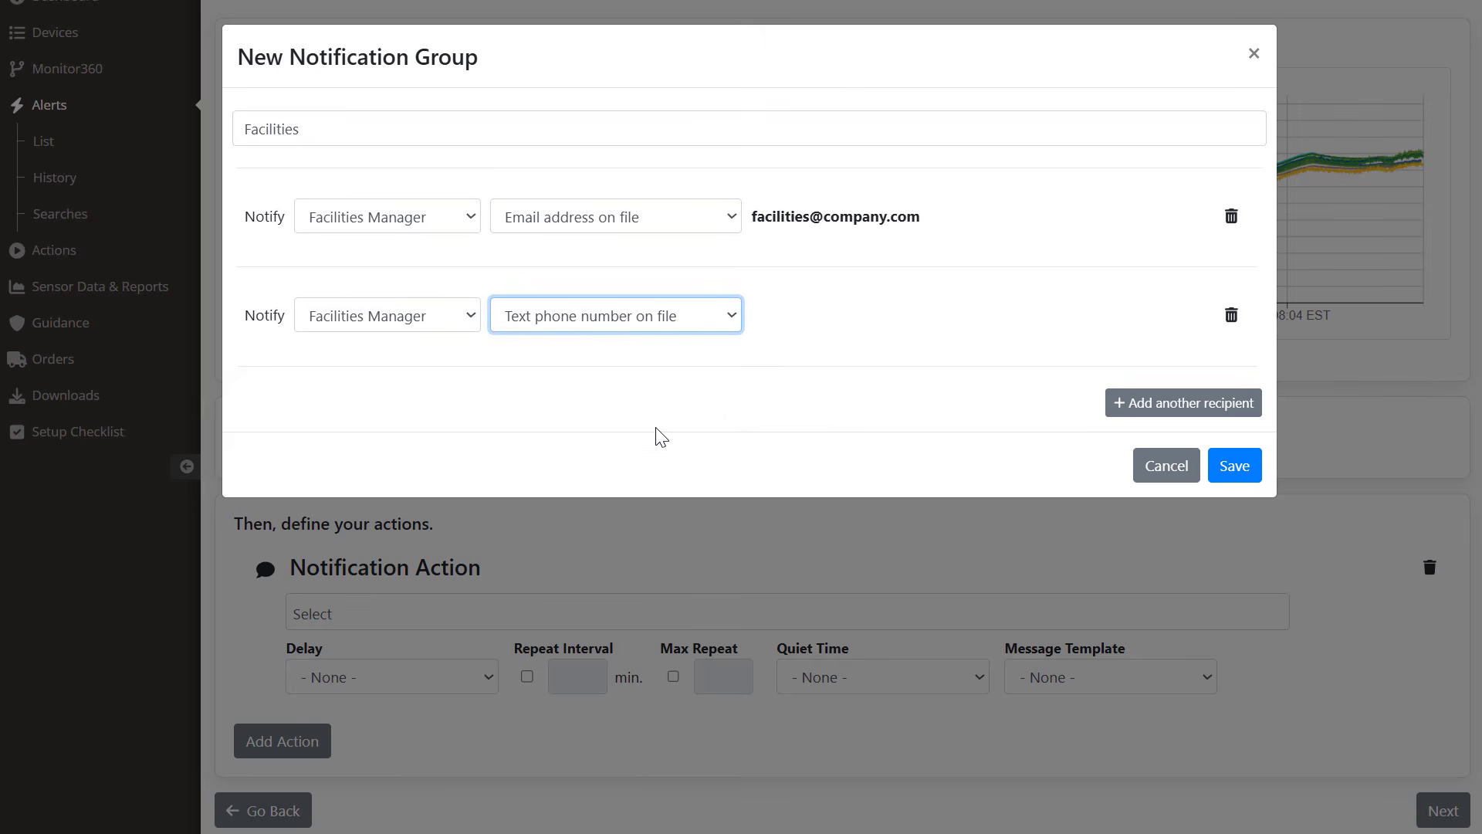
click(1237, 469)
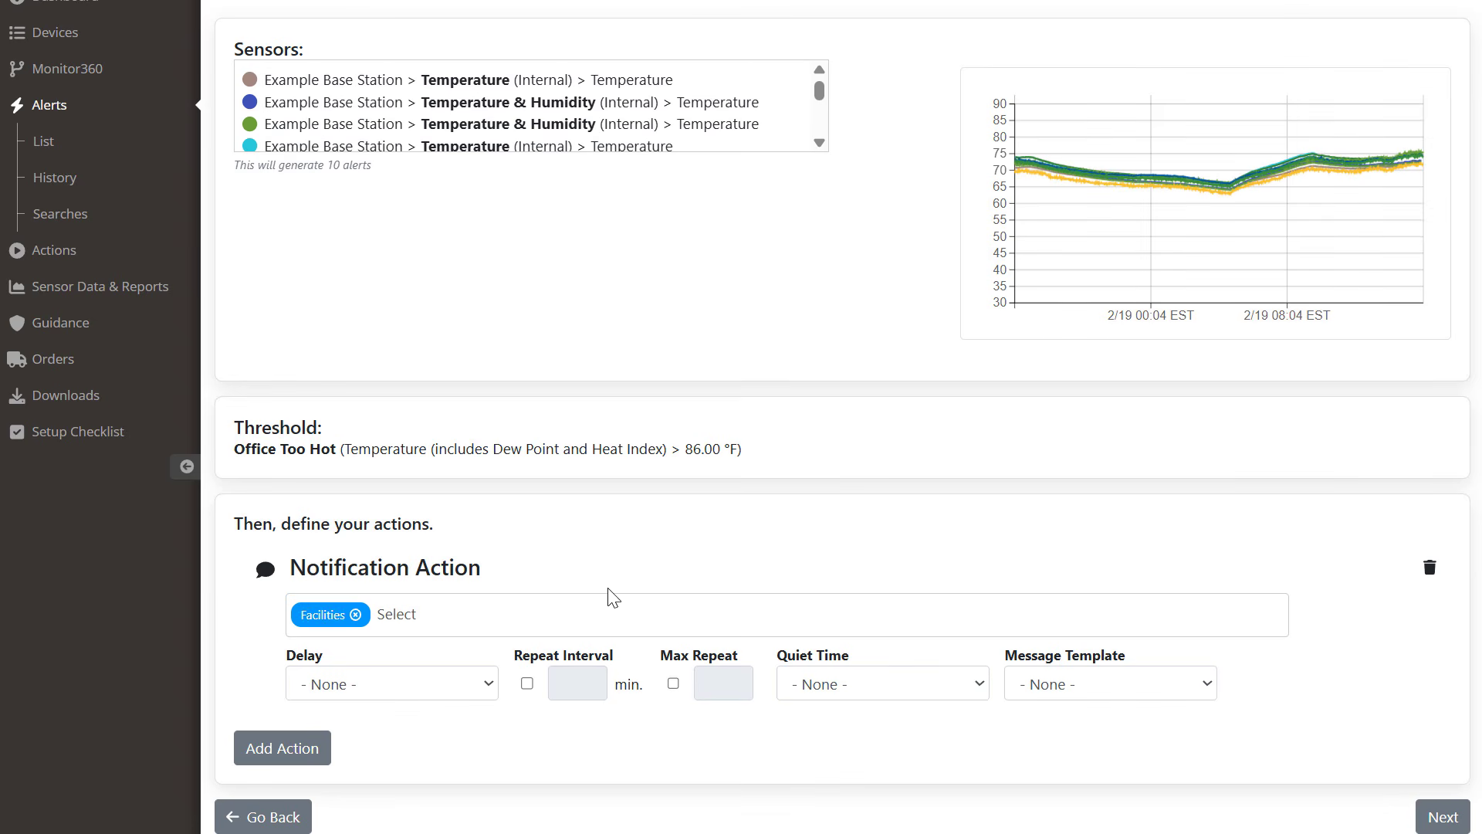
Step: Make the notification repeat every 5 minutes
click(527, 684)
click(571, 681)
text(5)
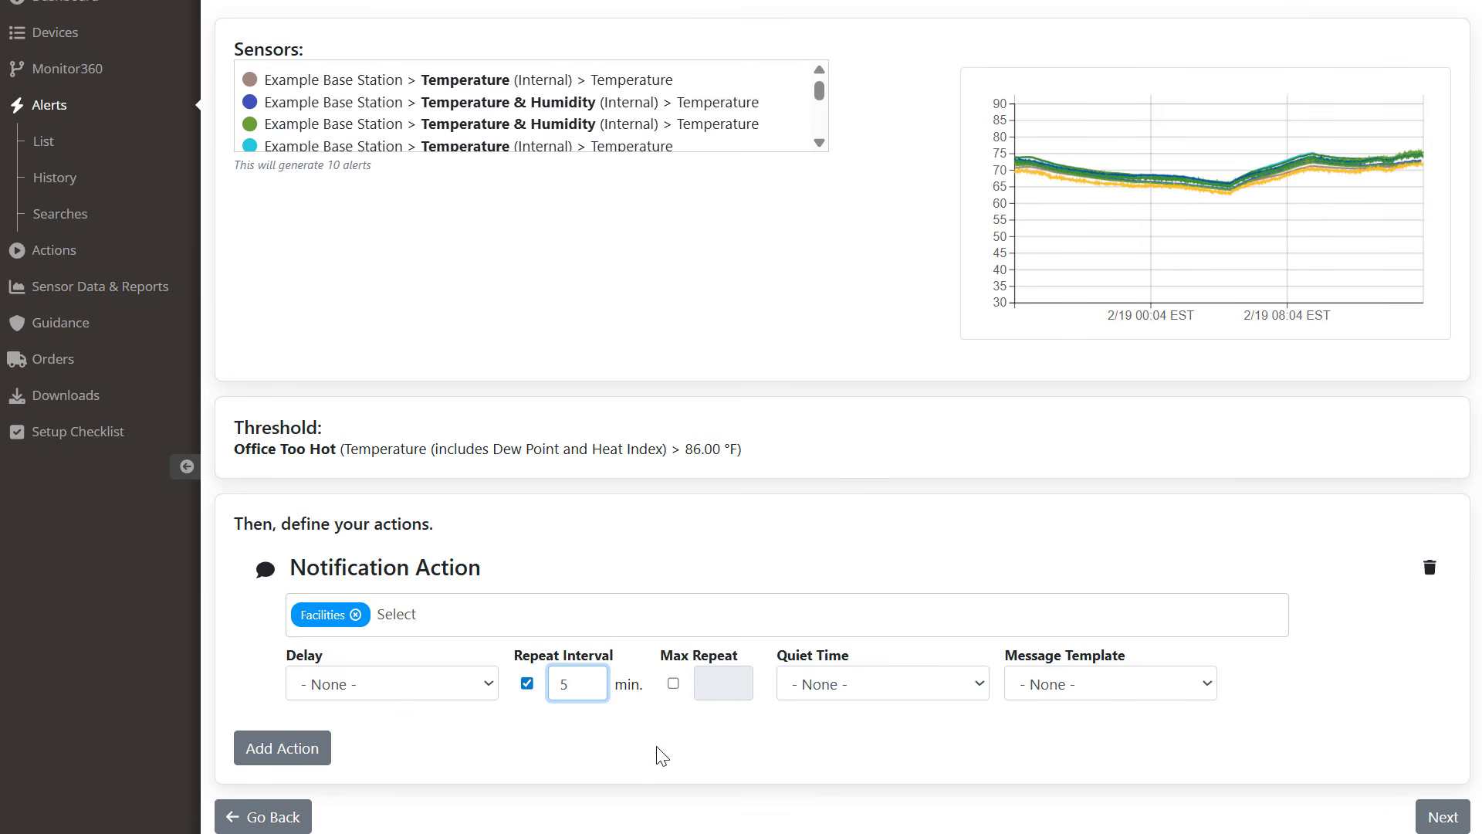
click(670, 716)
click(977, 685)
Step: Create and save a 'Silence Weekends' quiet time running Friday 17:00 to Monday 07:00
click(920, 745)
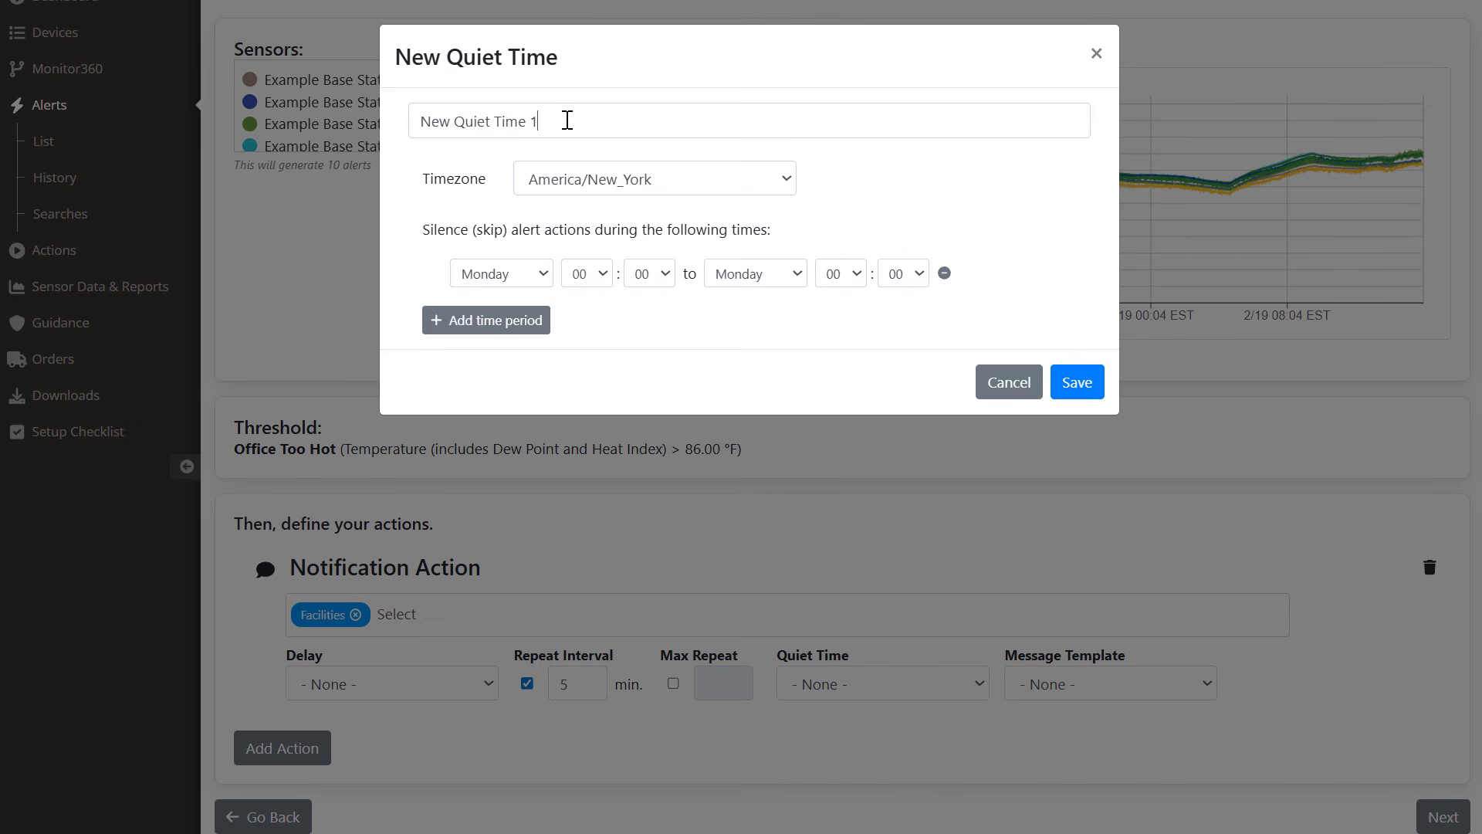
drag(566, 118, 379, 122)
text(Silence)
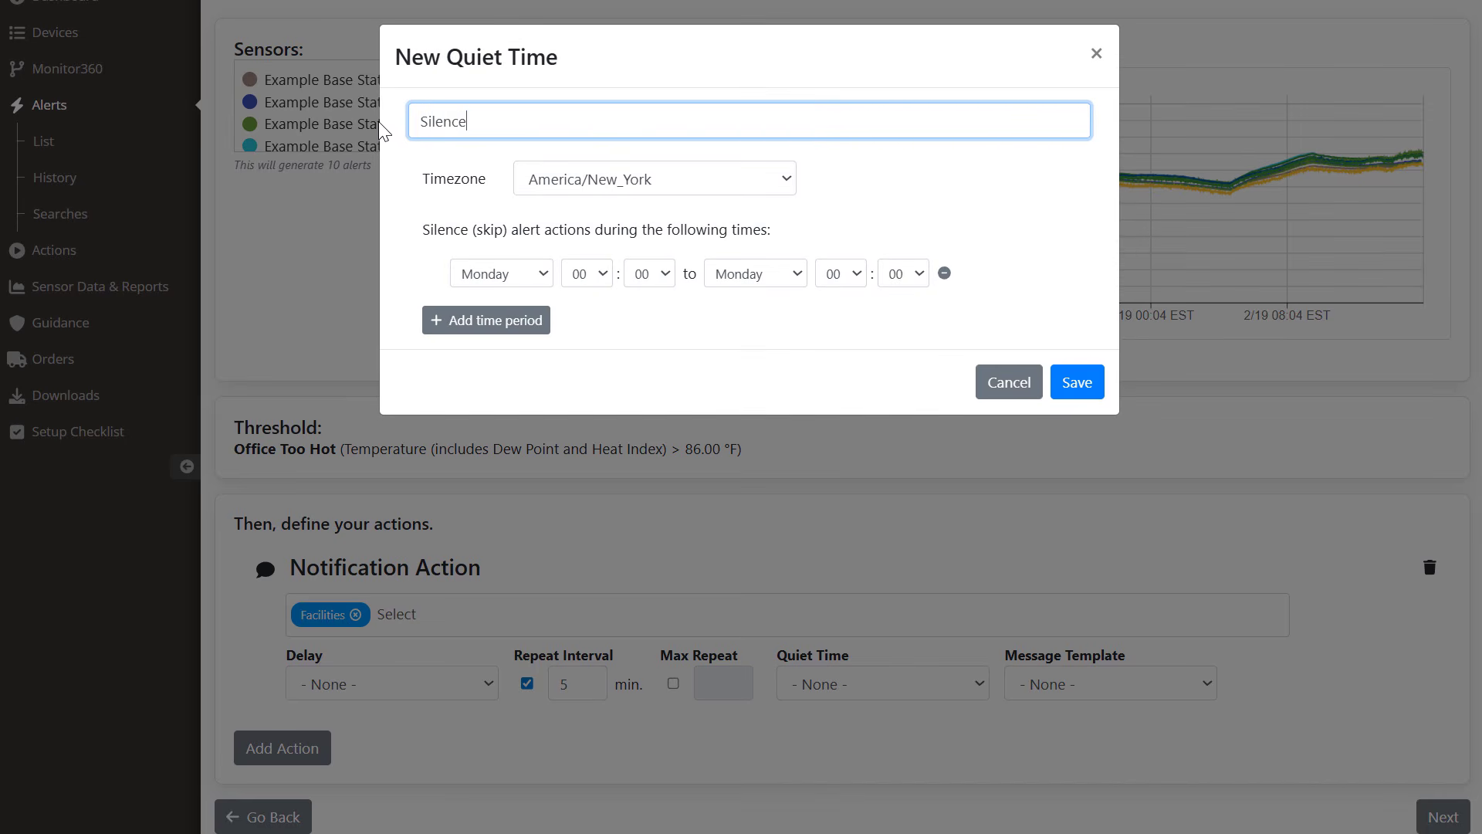
text( Weekends)
click(543, 274)
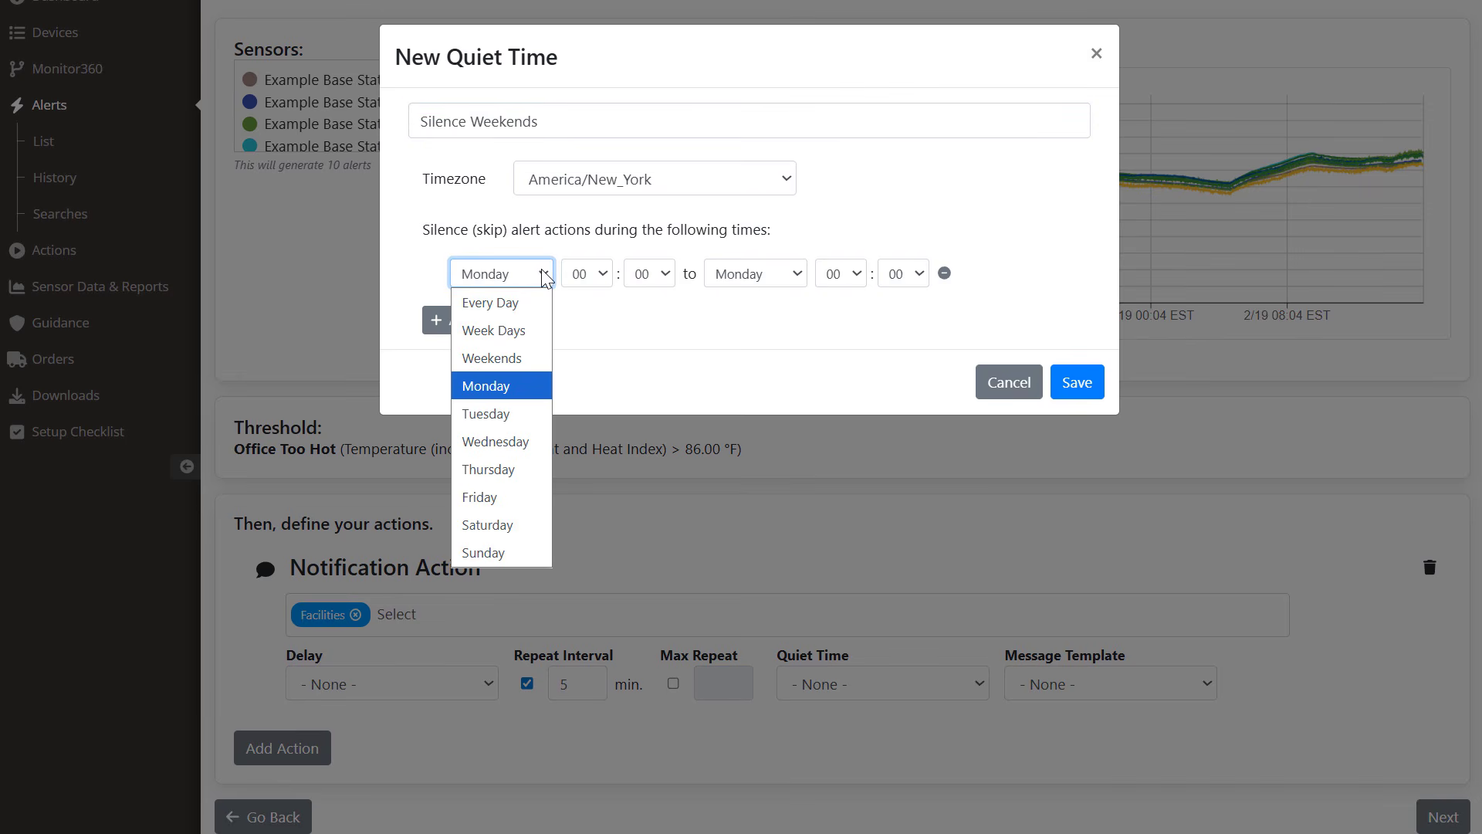
click(525, 495)
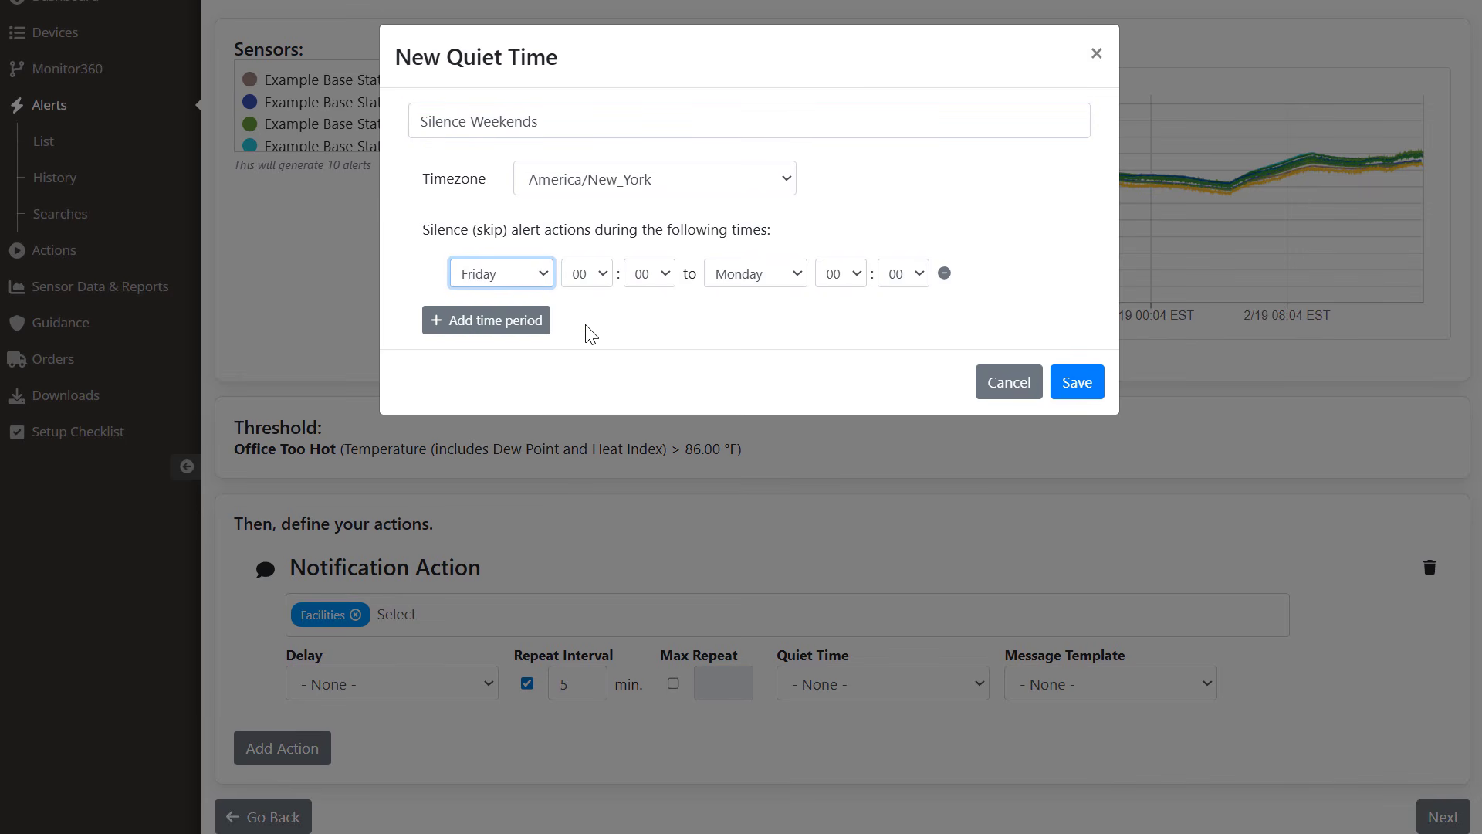
click(604, 274)
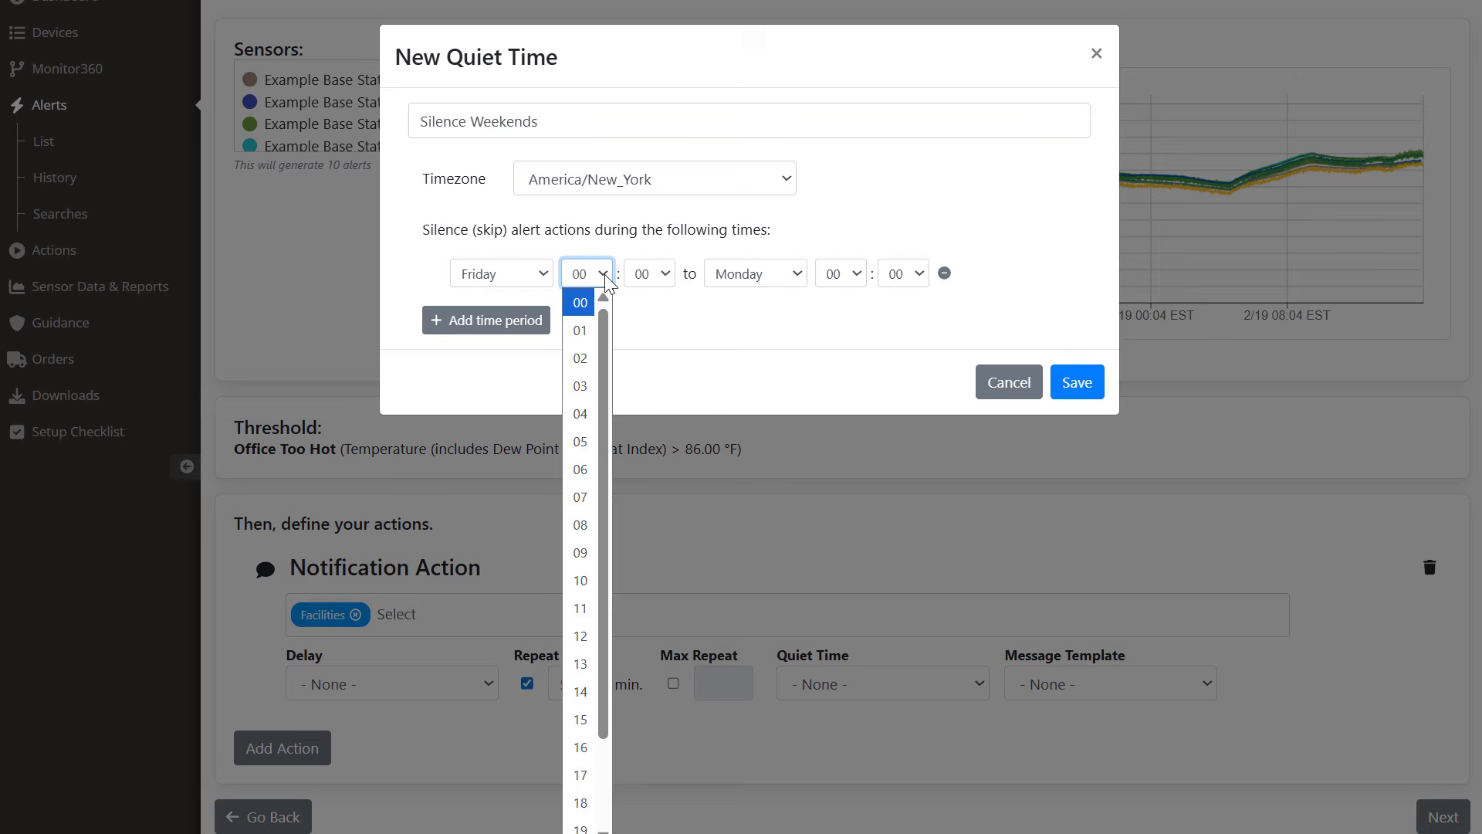
click(580, 775)
click(857, 275)
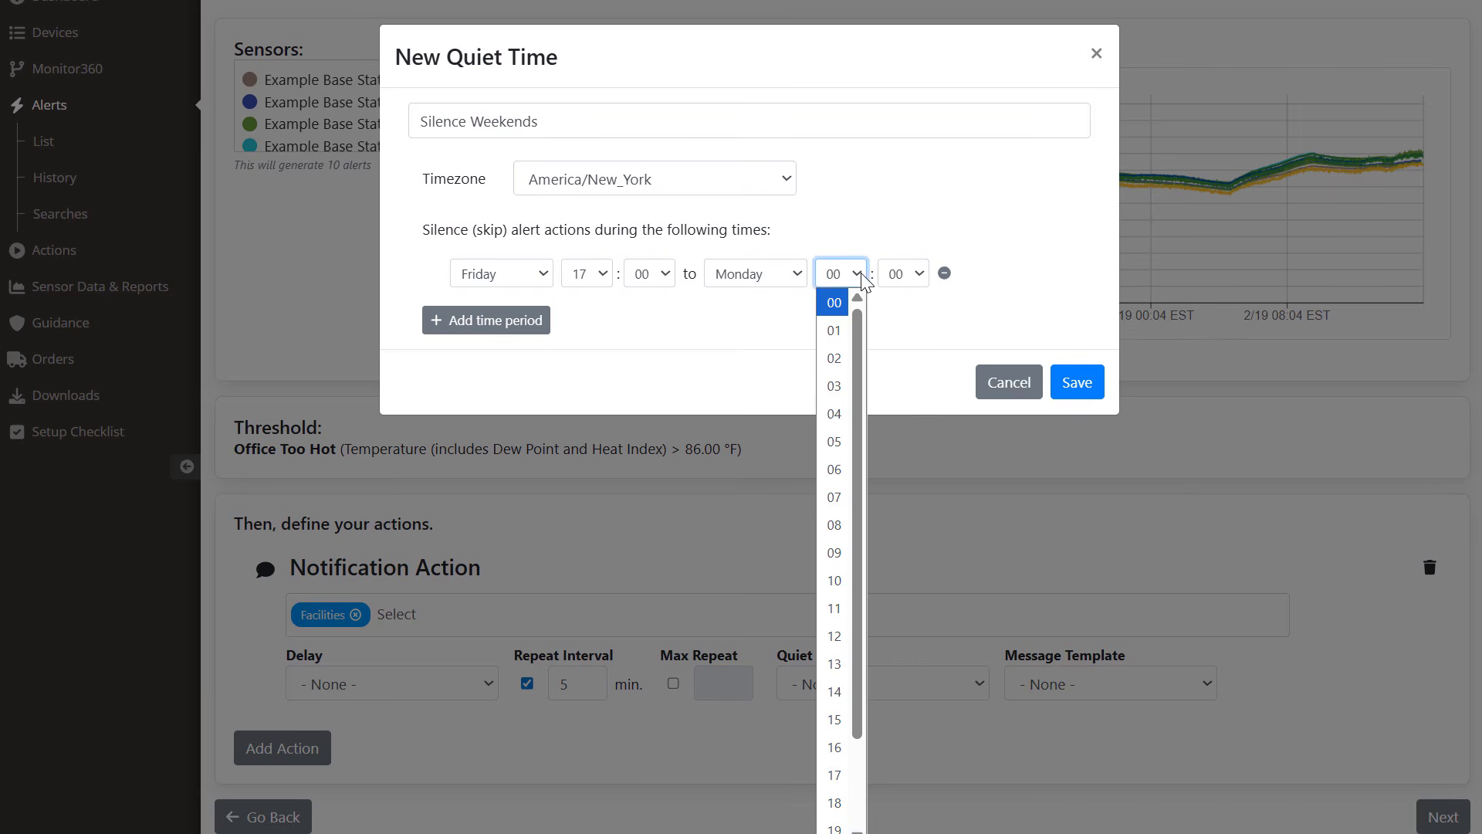
click(843, 495)
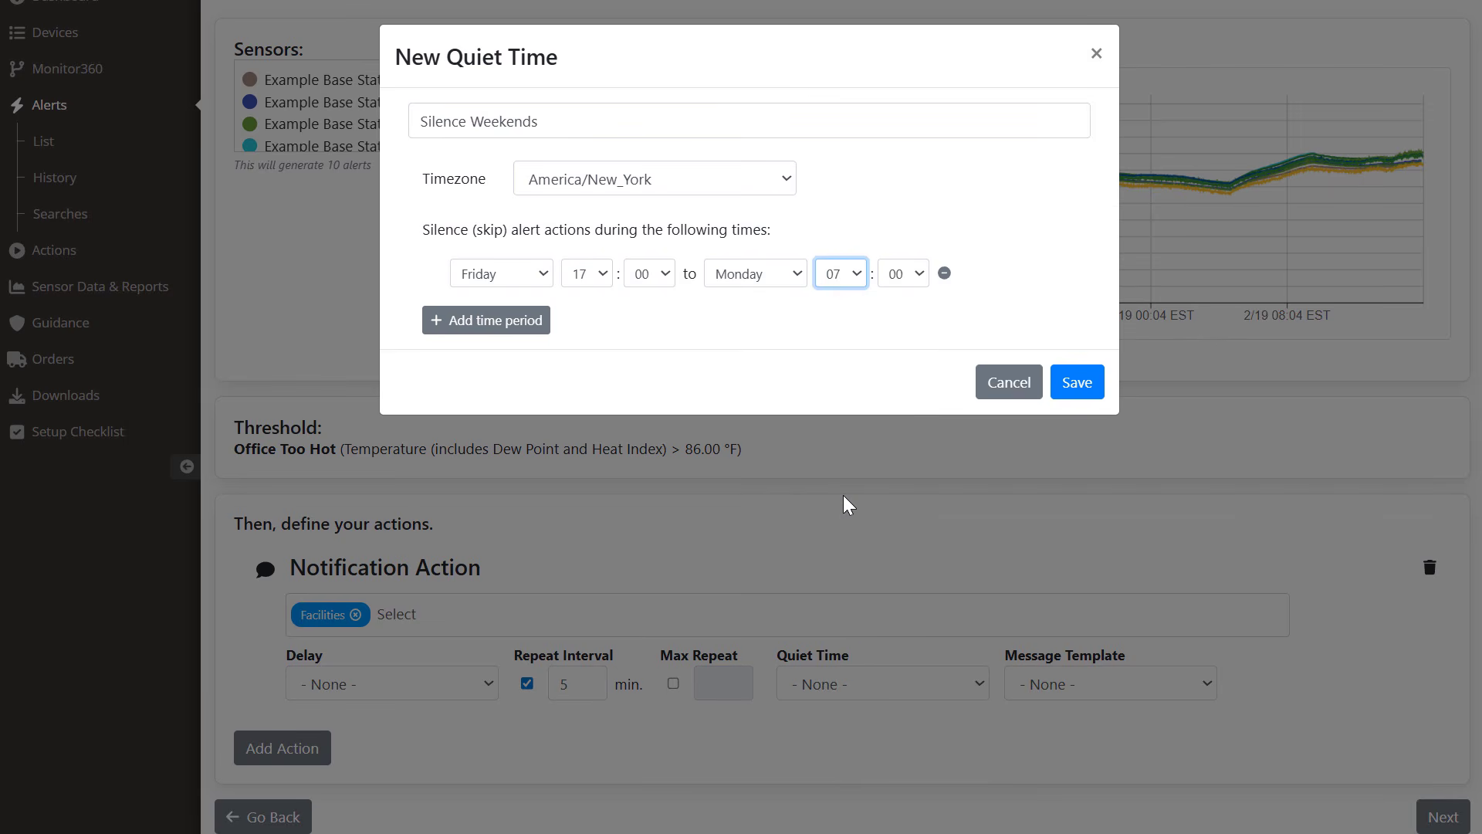
click(1078, 384)
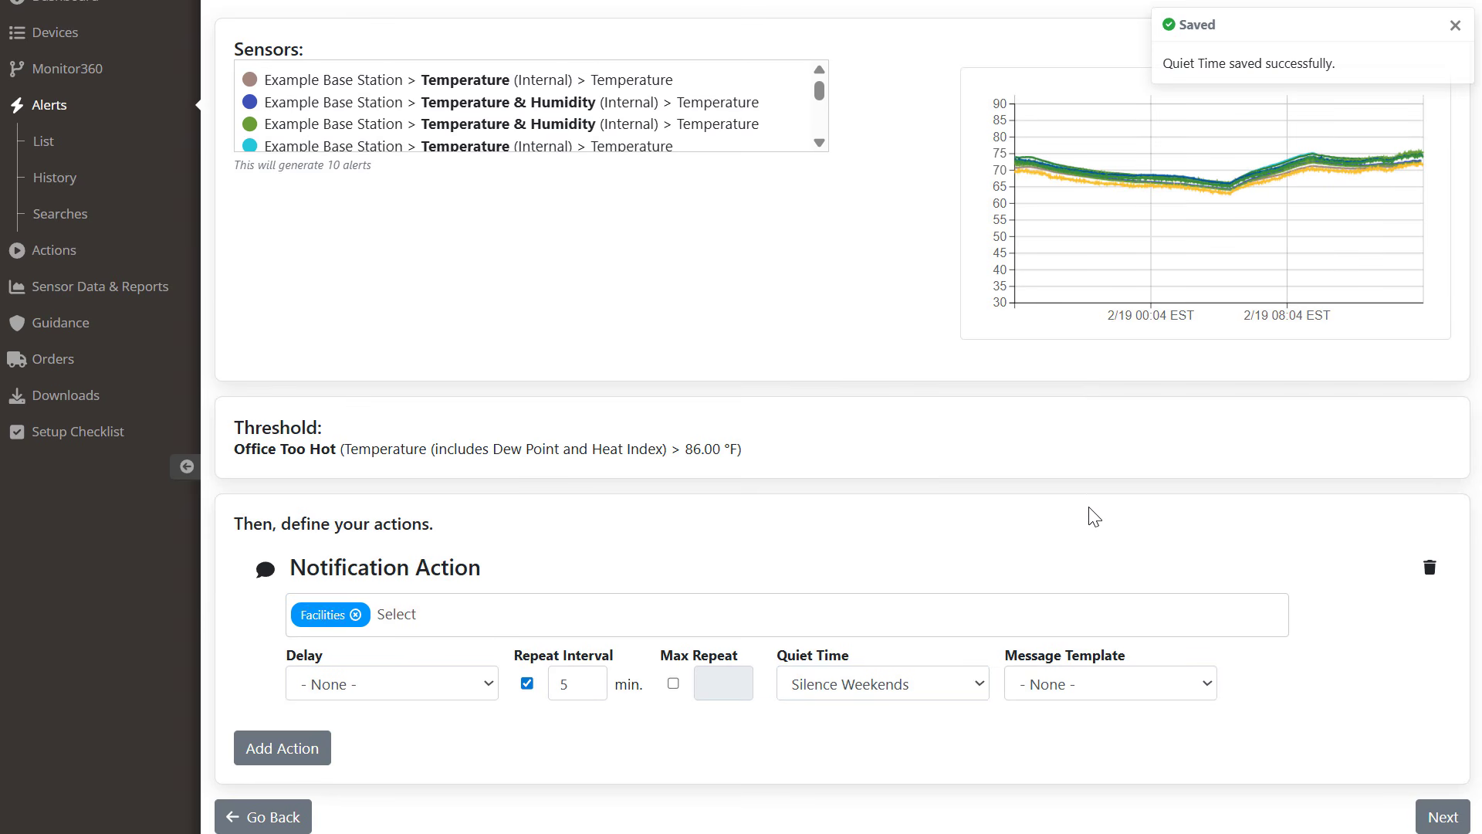
Step: Add a second action and start a new group named 'Weekend Crew'
click(303, 753)
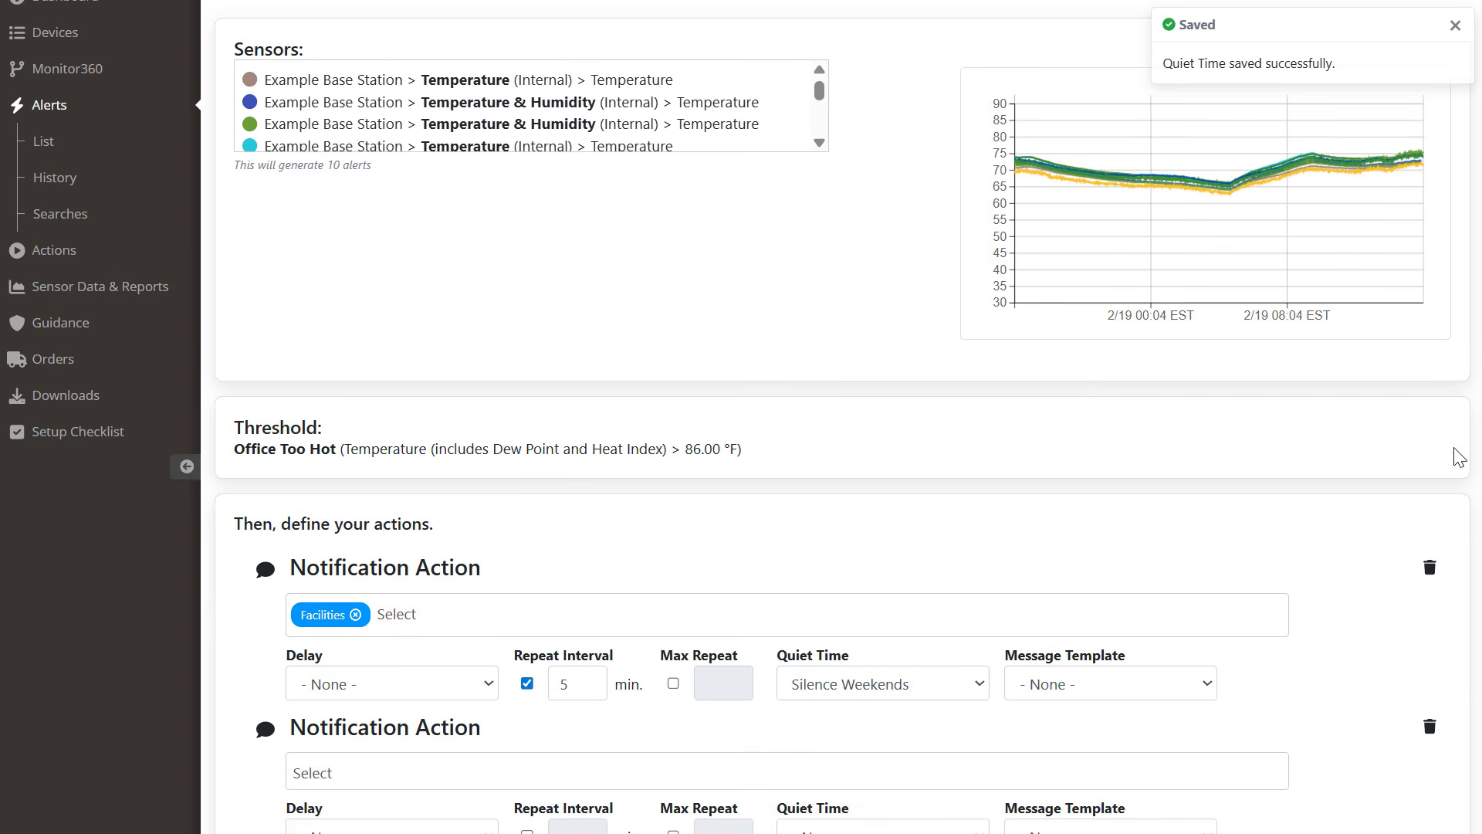
scroll(1460, 457, down, 2)
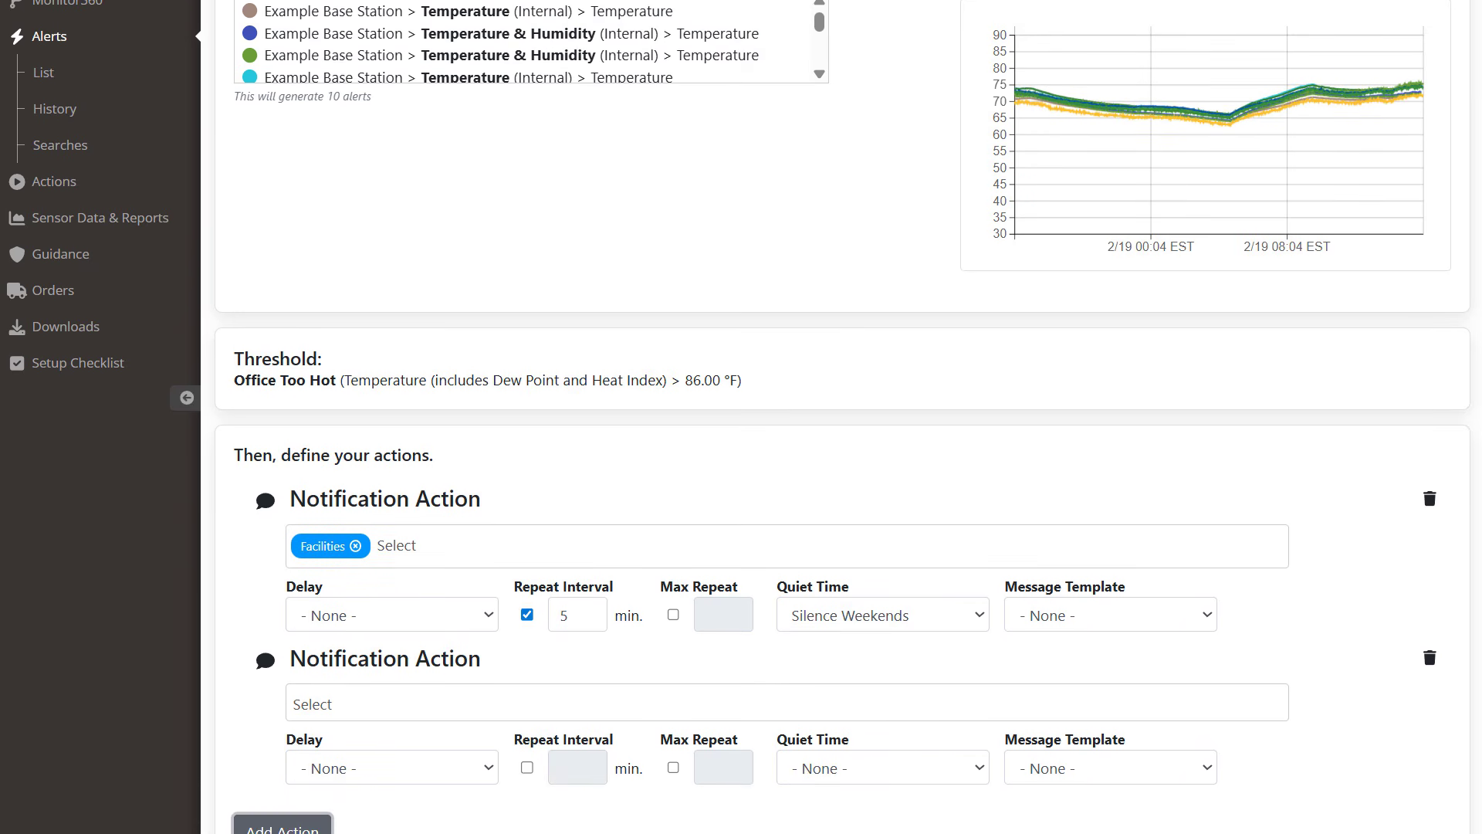
scroll(741, 417, down, 1)
click(417, 704)
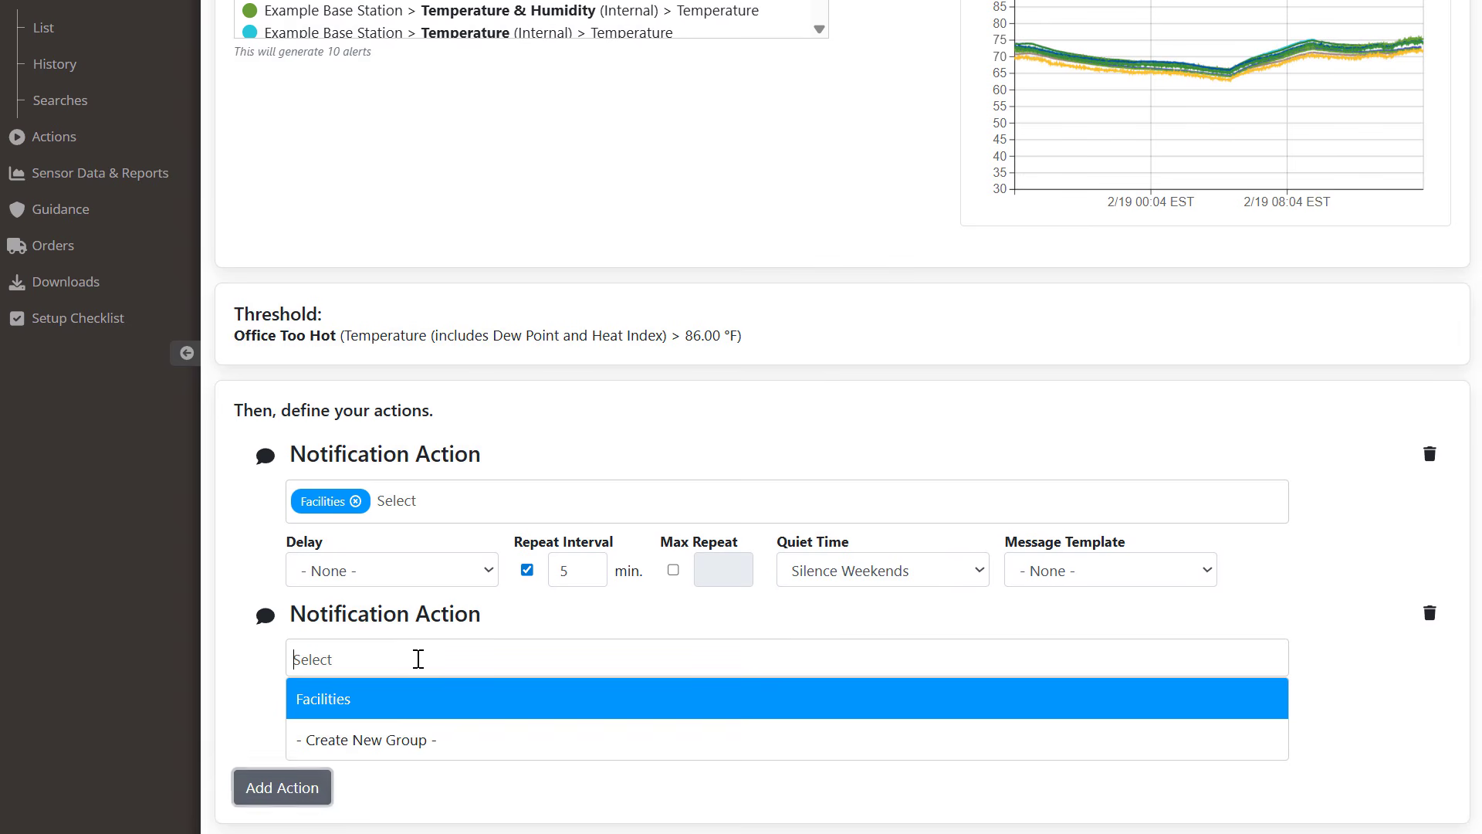
click(410, 743)
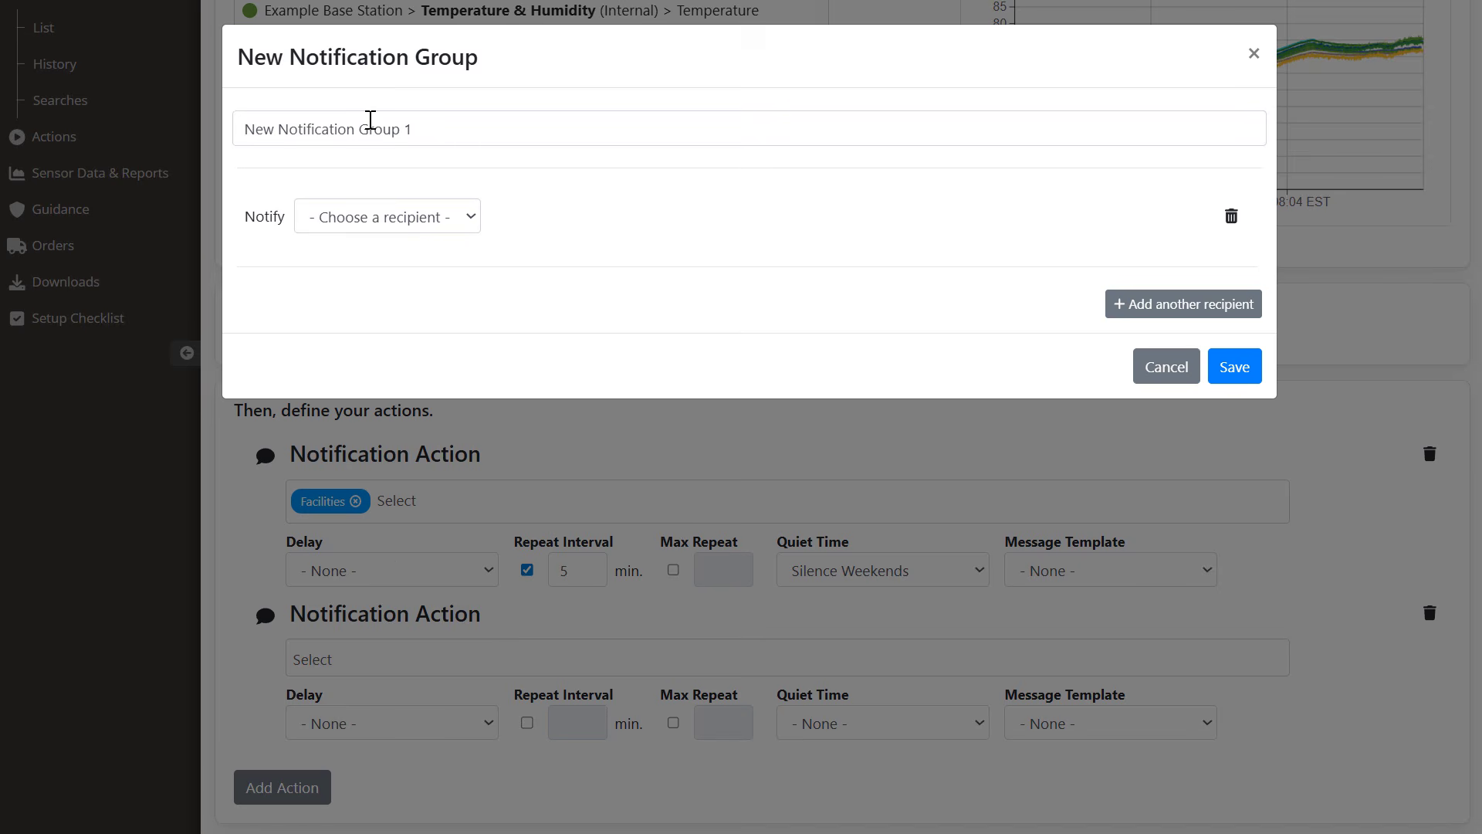
drag(442, 123, 234, 122)
text(Weekend Crew)
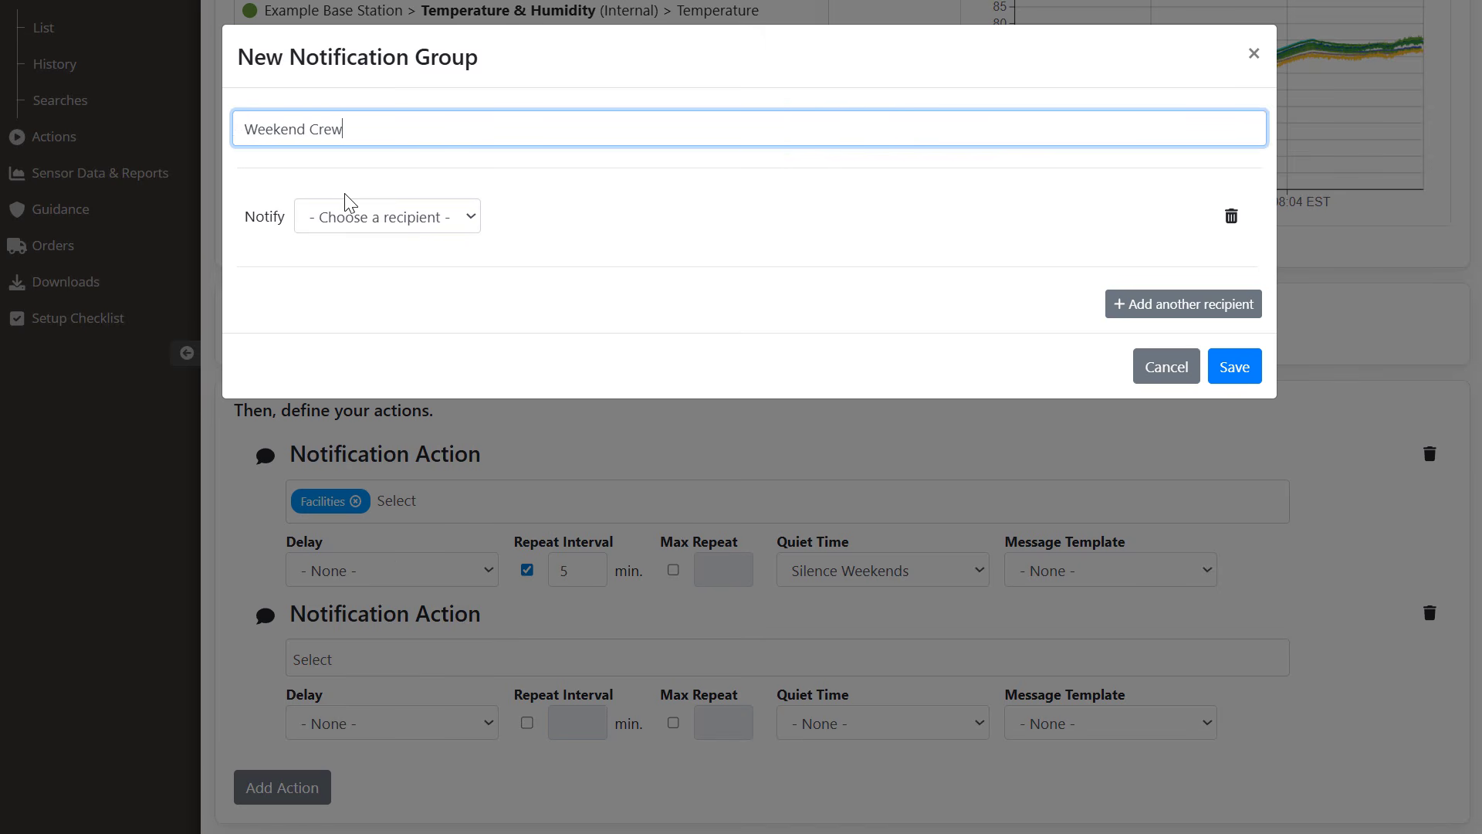
Step: Set the group's recipient to Other, emailing an outside address, and save the group
click(426, 221)
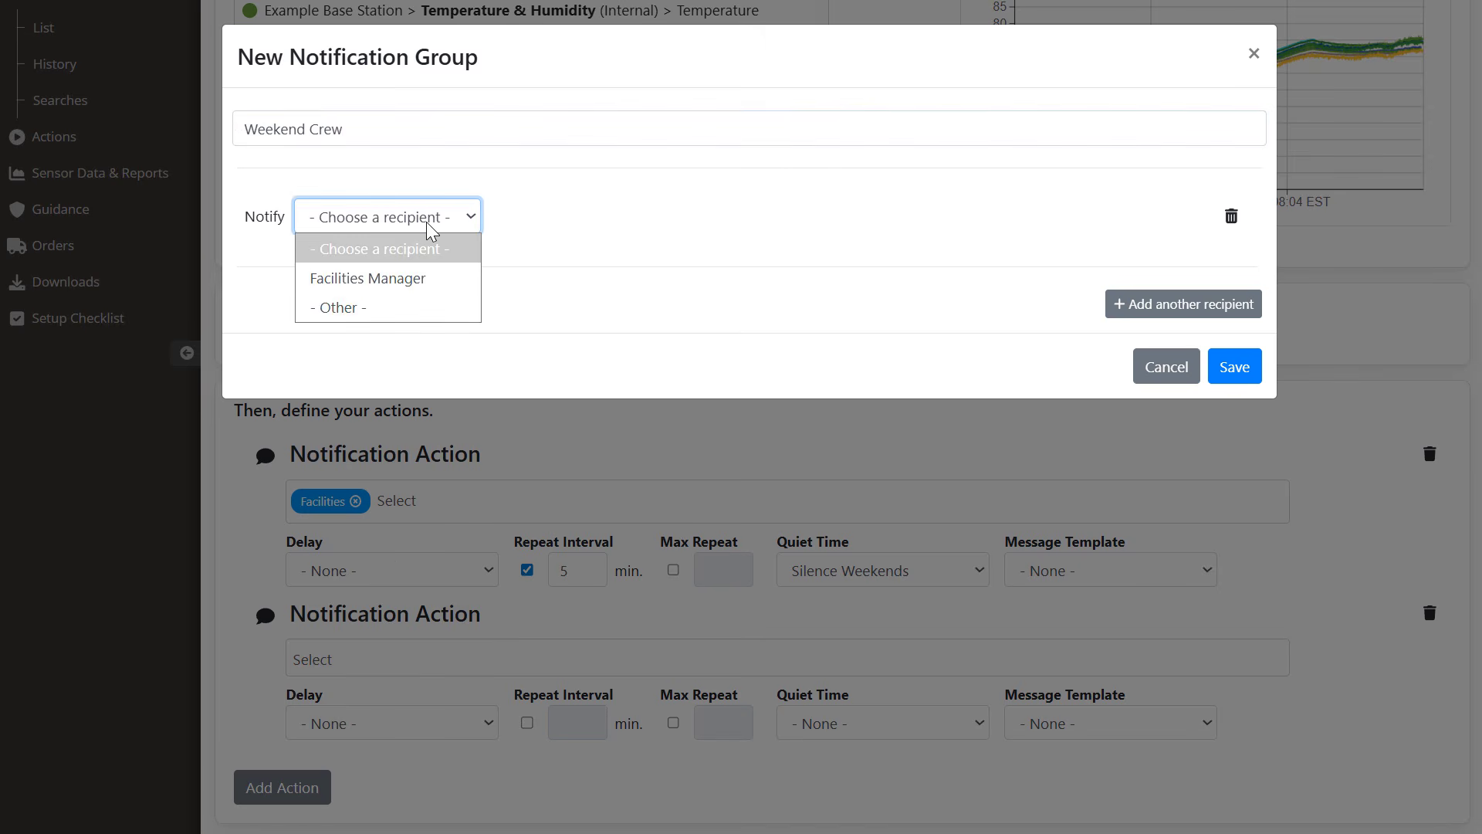
click(427, 307)
click(552, 234)
click(557, 279)
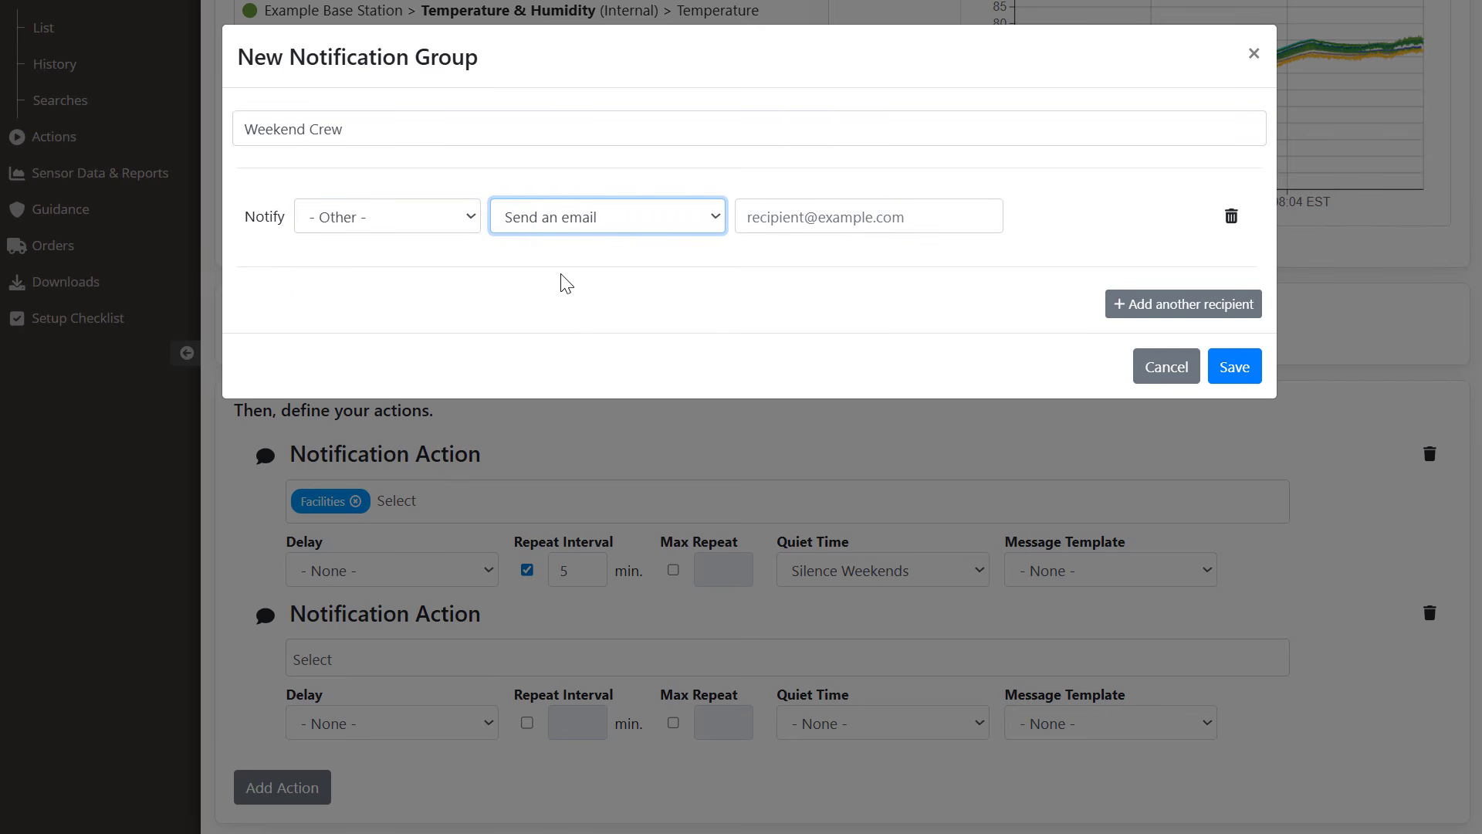
click(758, 225)
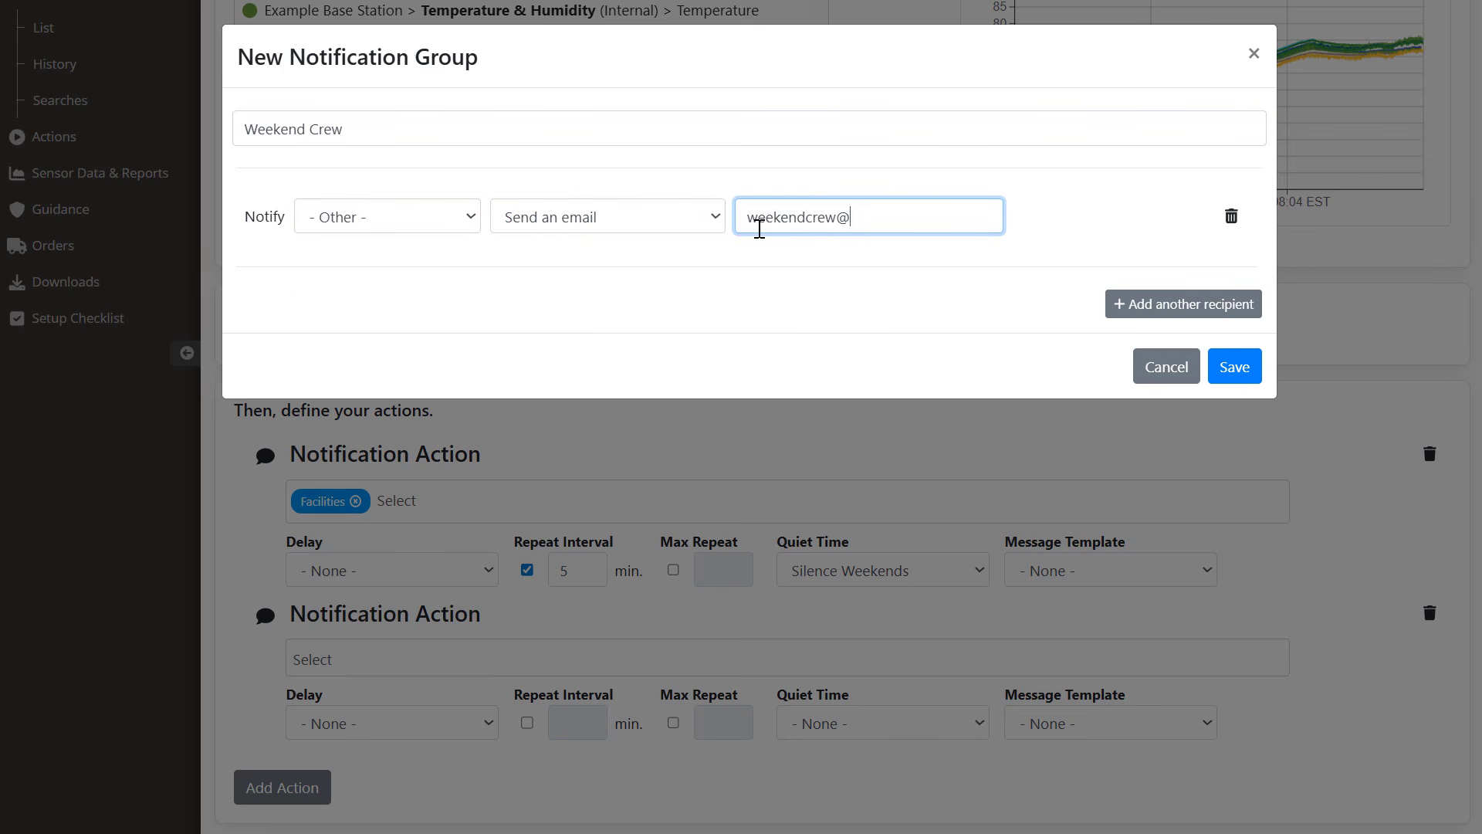
click(1231, 374)
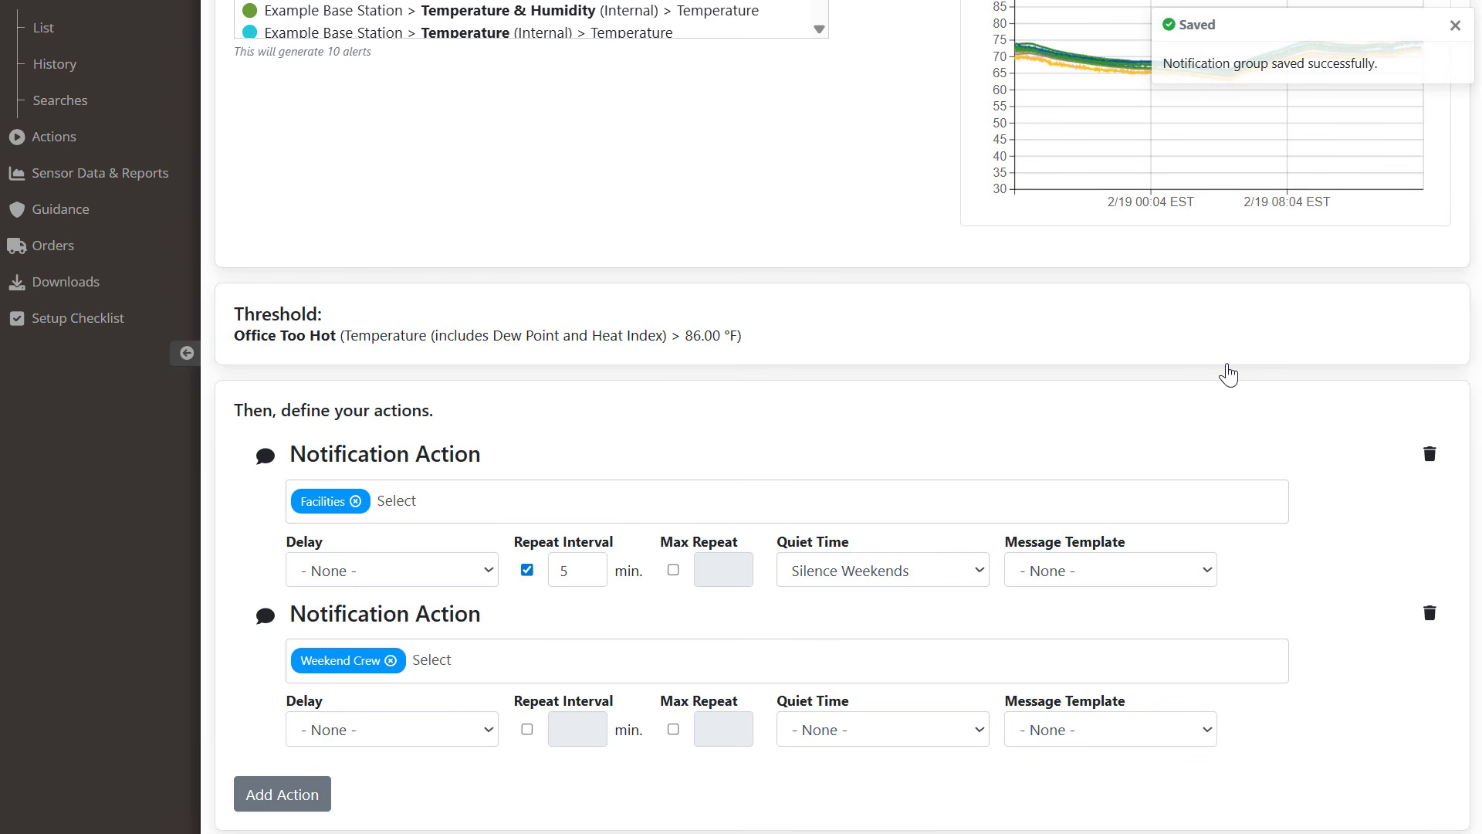
Step: Create and save a 'Silence Weekdays' quiet time, Monday 07:00 to Friday 17:00, for Weekend Crew
click(982, 727)
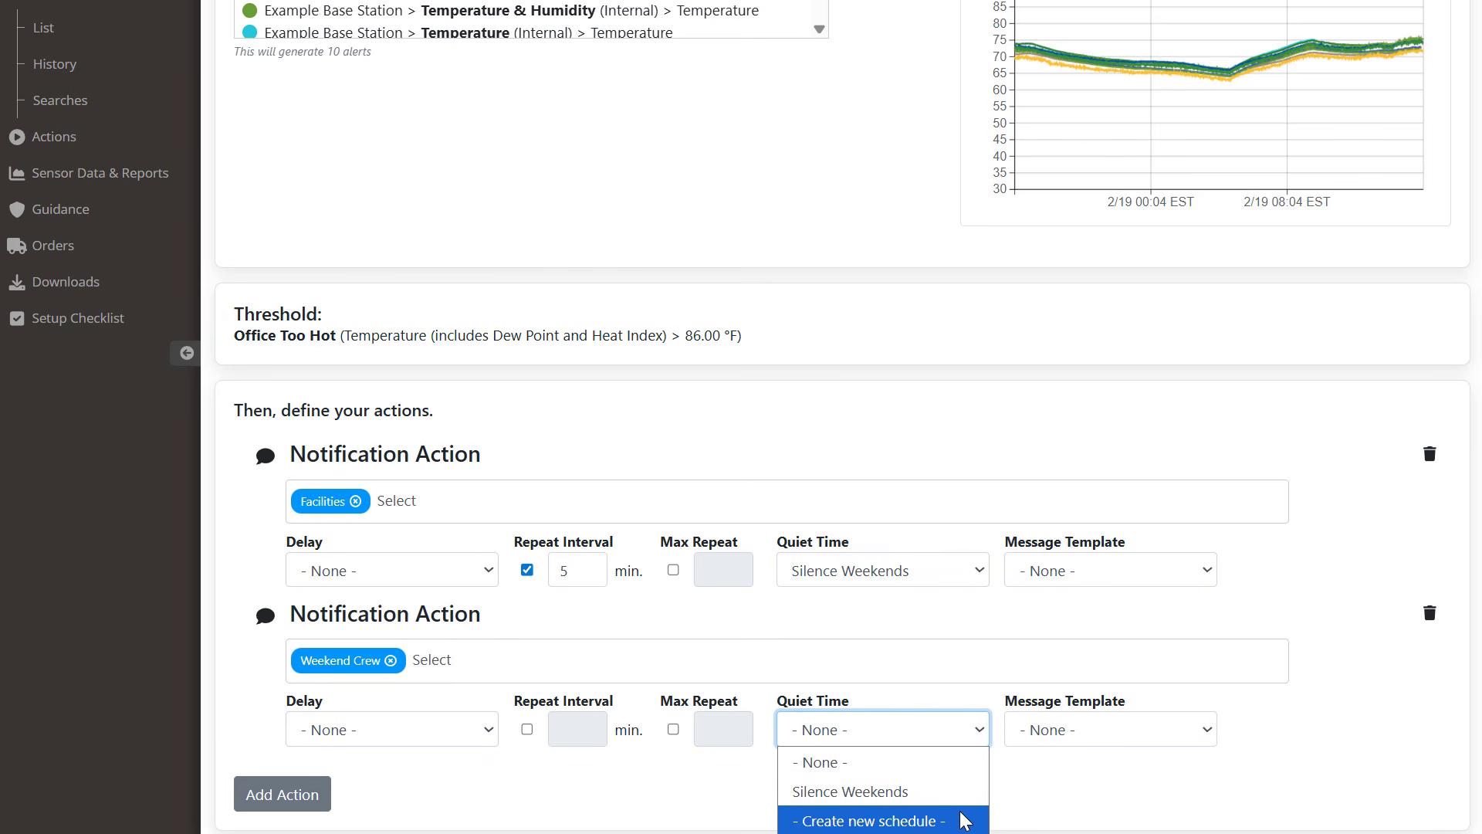
click(965, 820)
drag(579, 125, 403, 127)
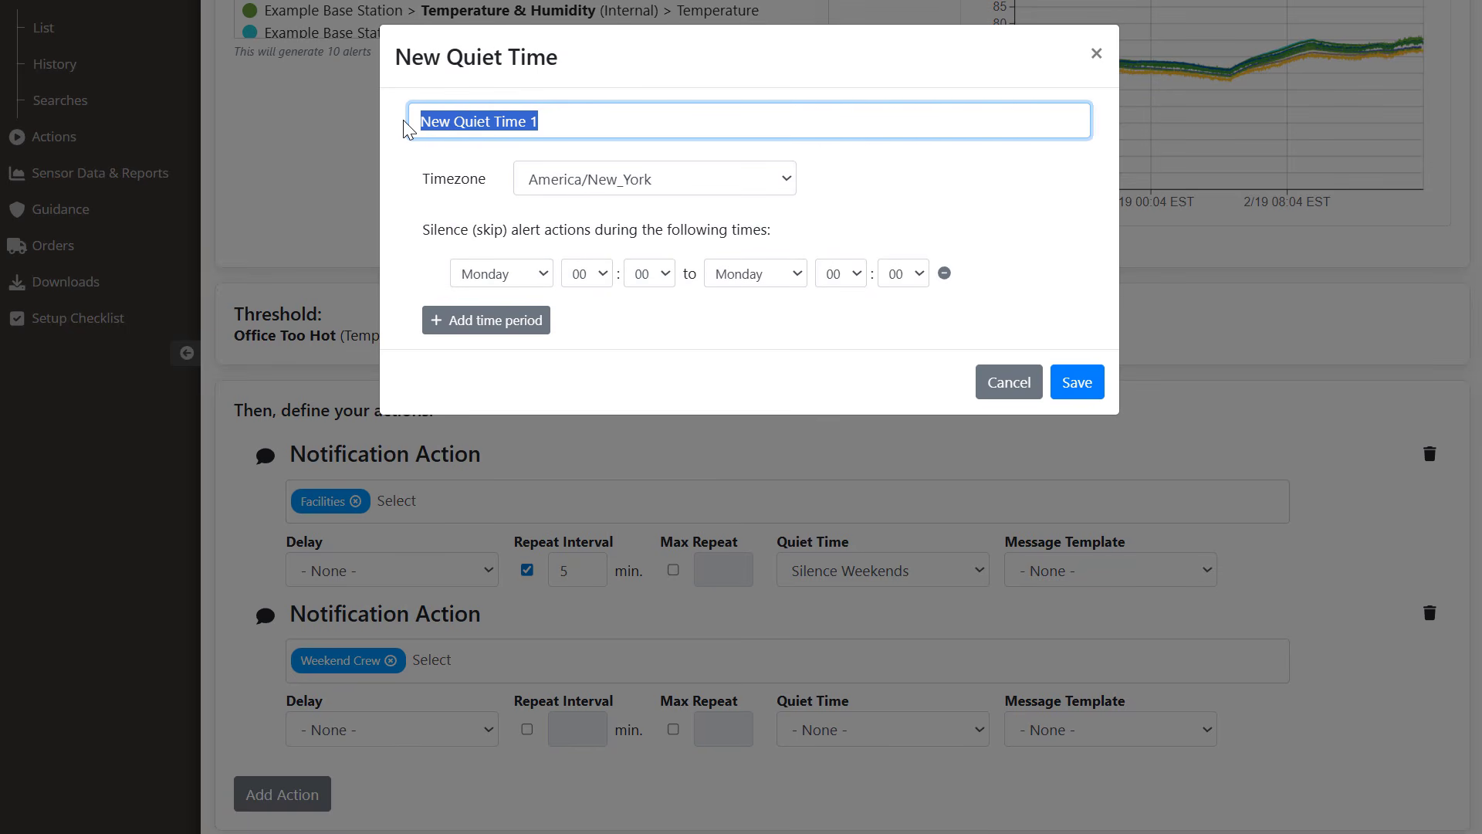
text(Silence Weekday)
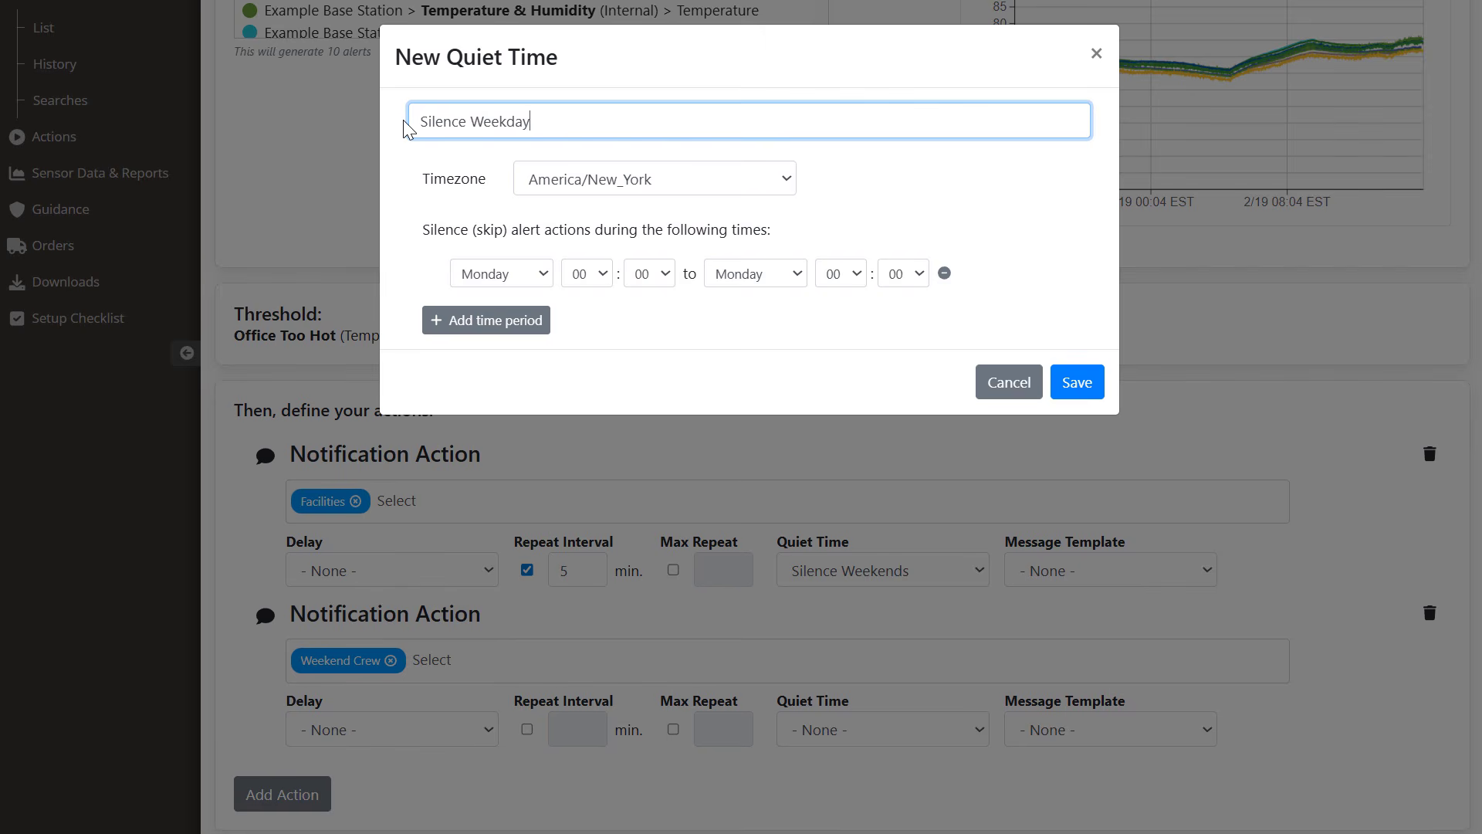
text(s)
click(587, 275)
click(582, 494)
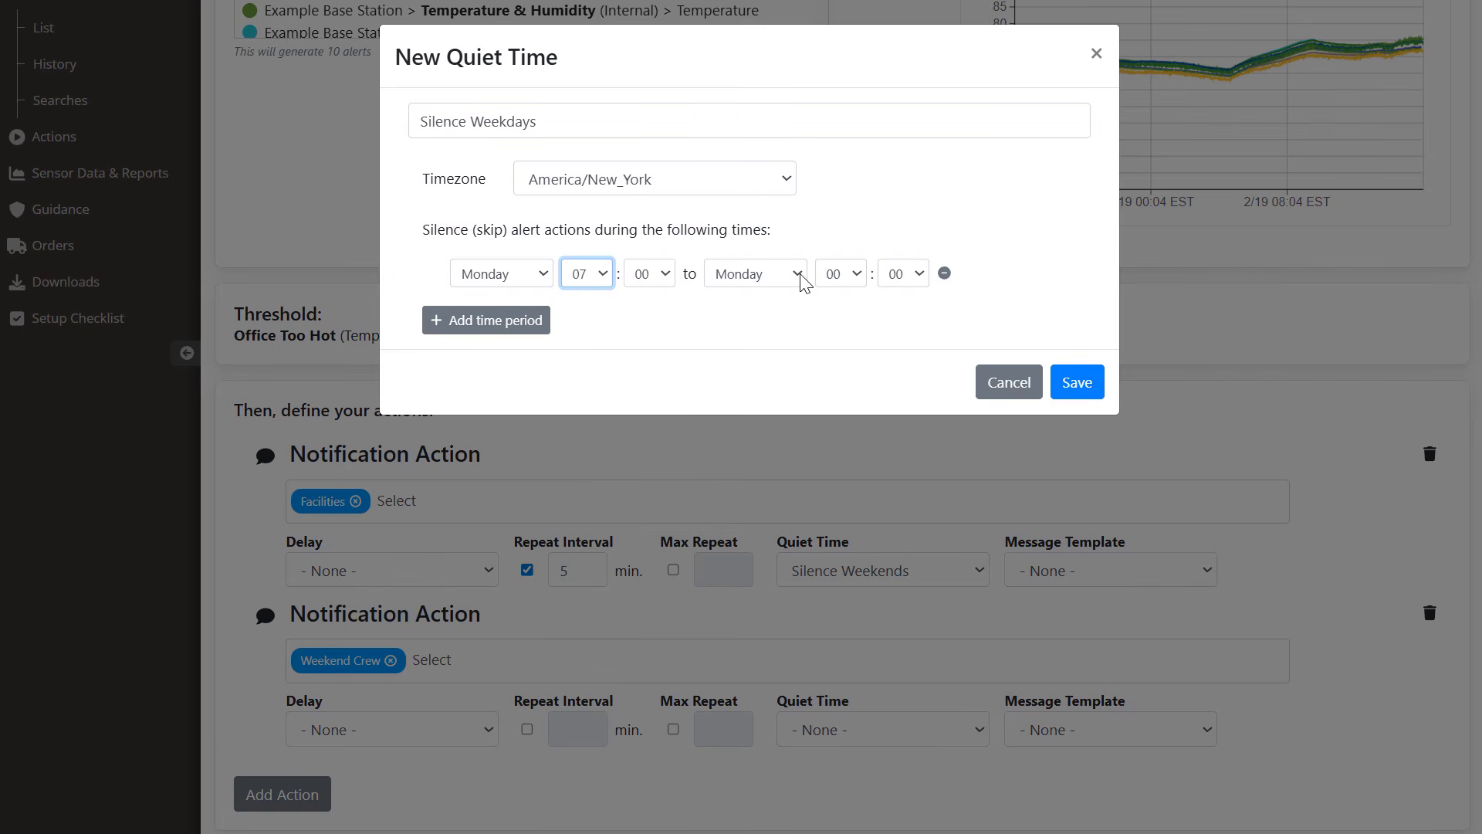
click(800, 275)
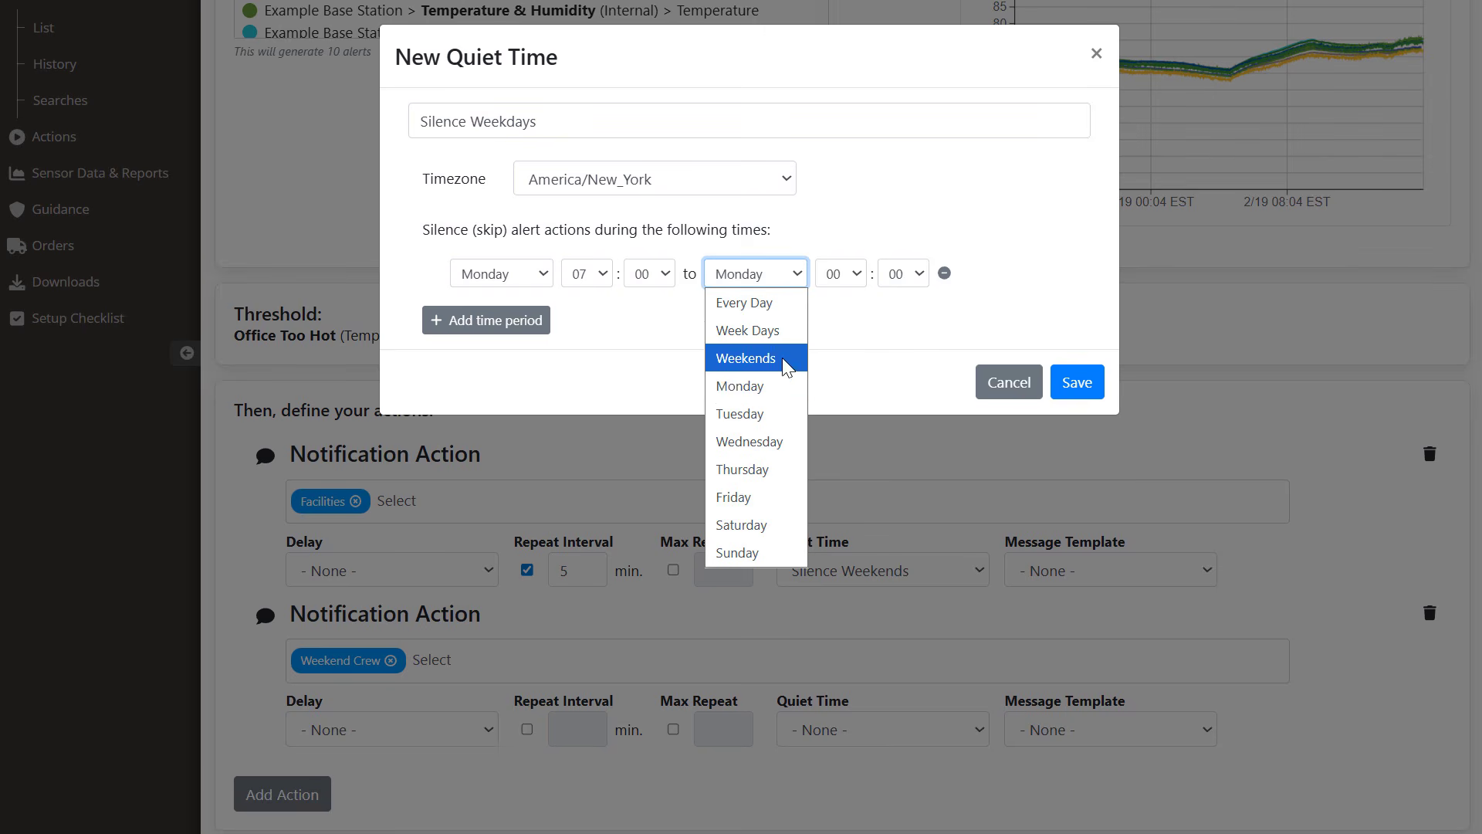
click(769, 494)
click(840, 274)
click(838, 769)
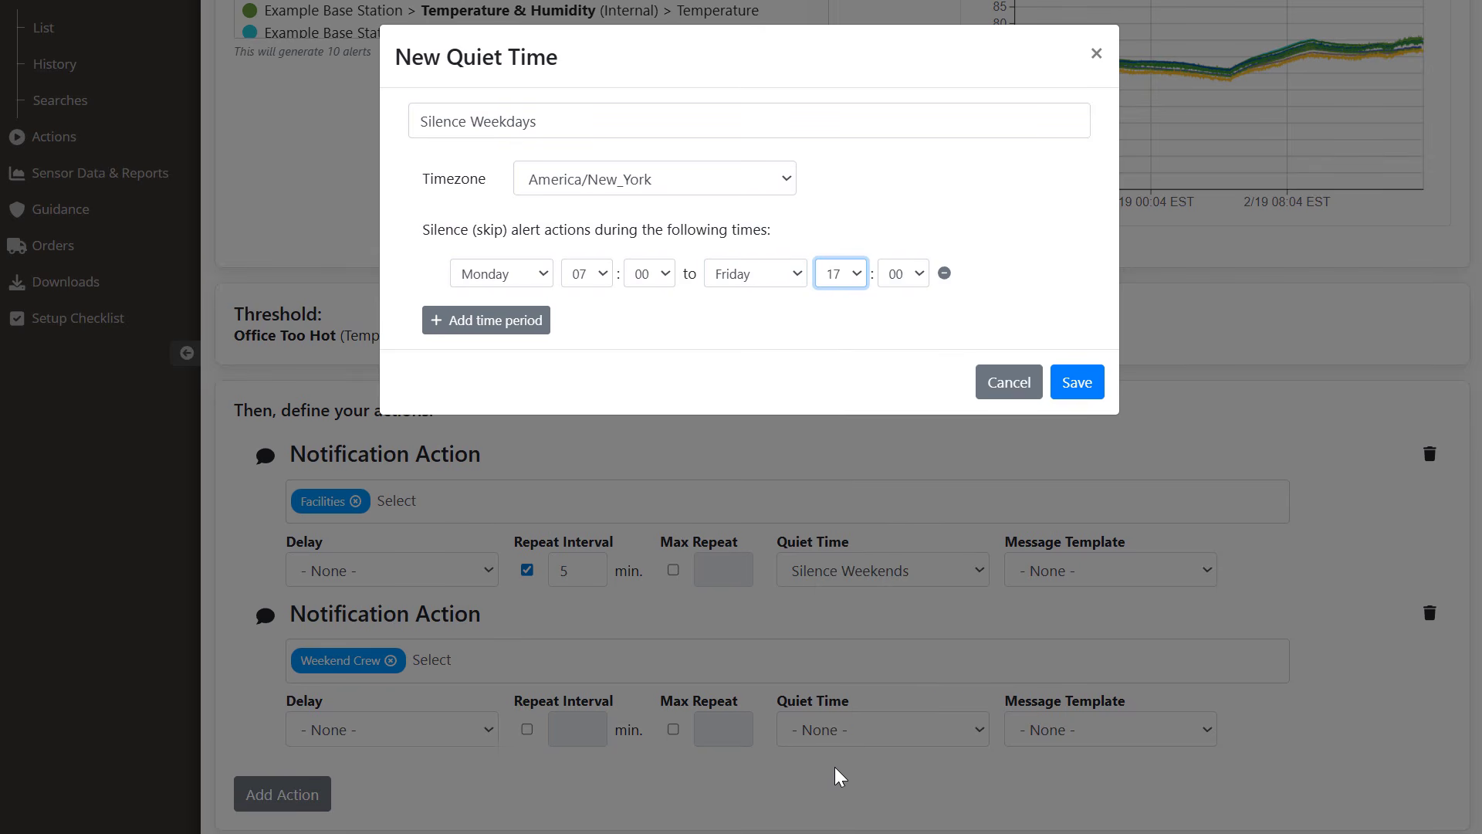
click(1078, 384)
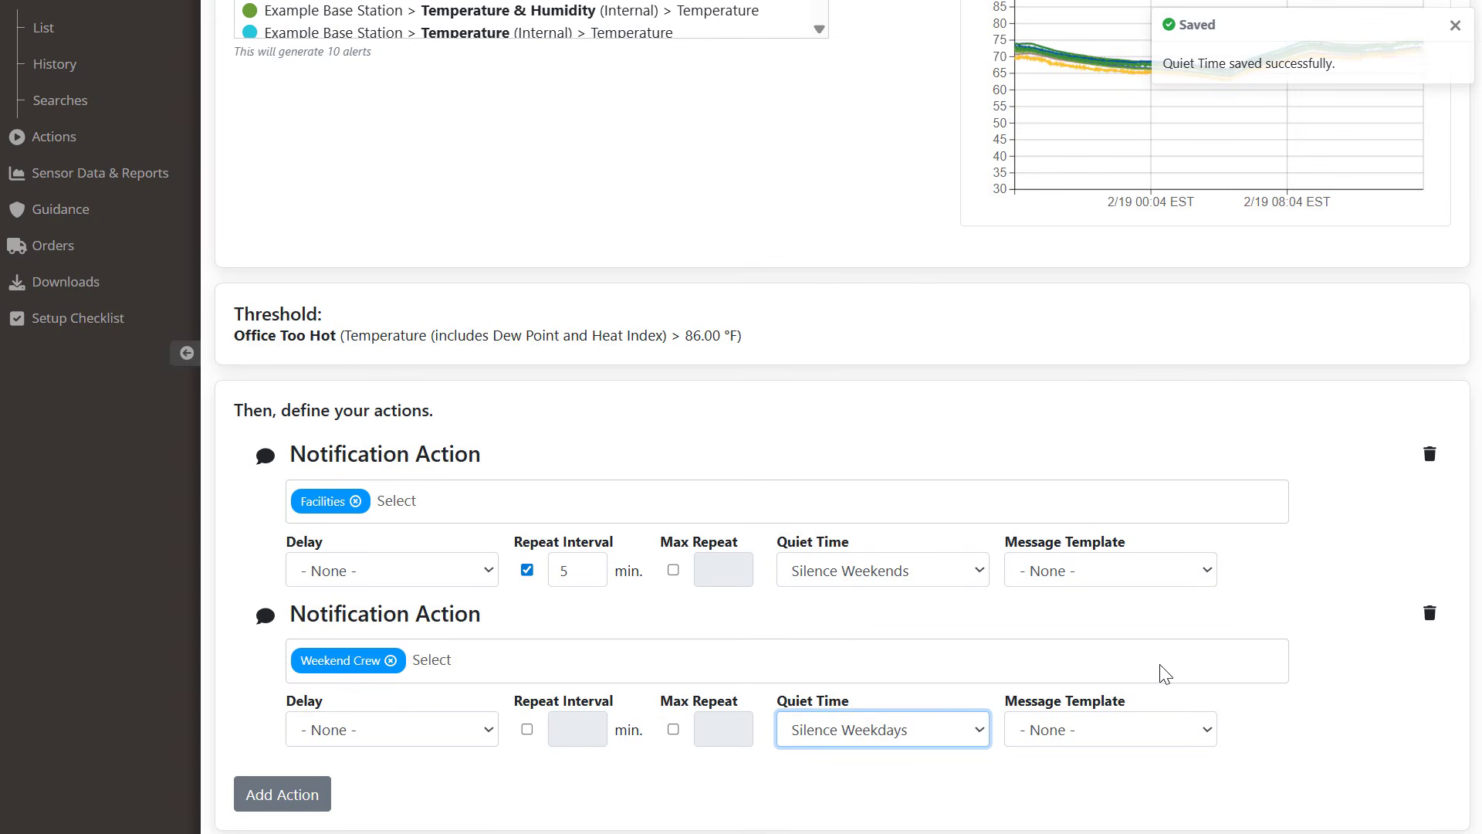
Step: Create a new custom email template named 'Weekend Crew Message'
click(1209, 734)
click(1206, 789)
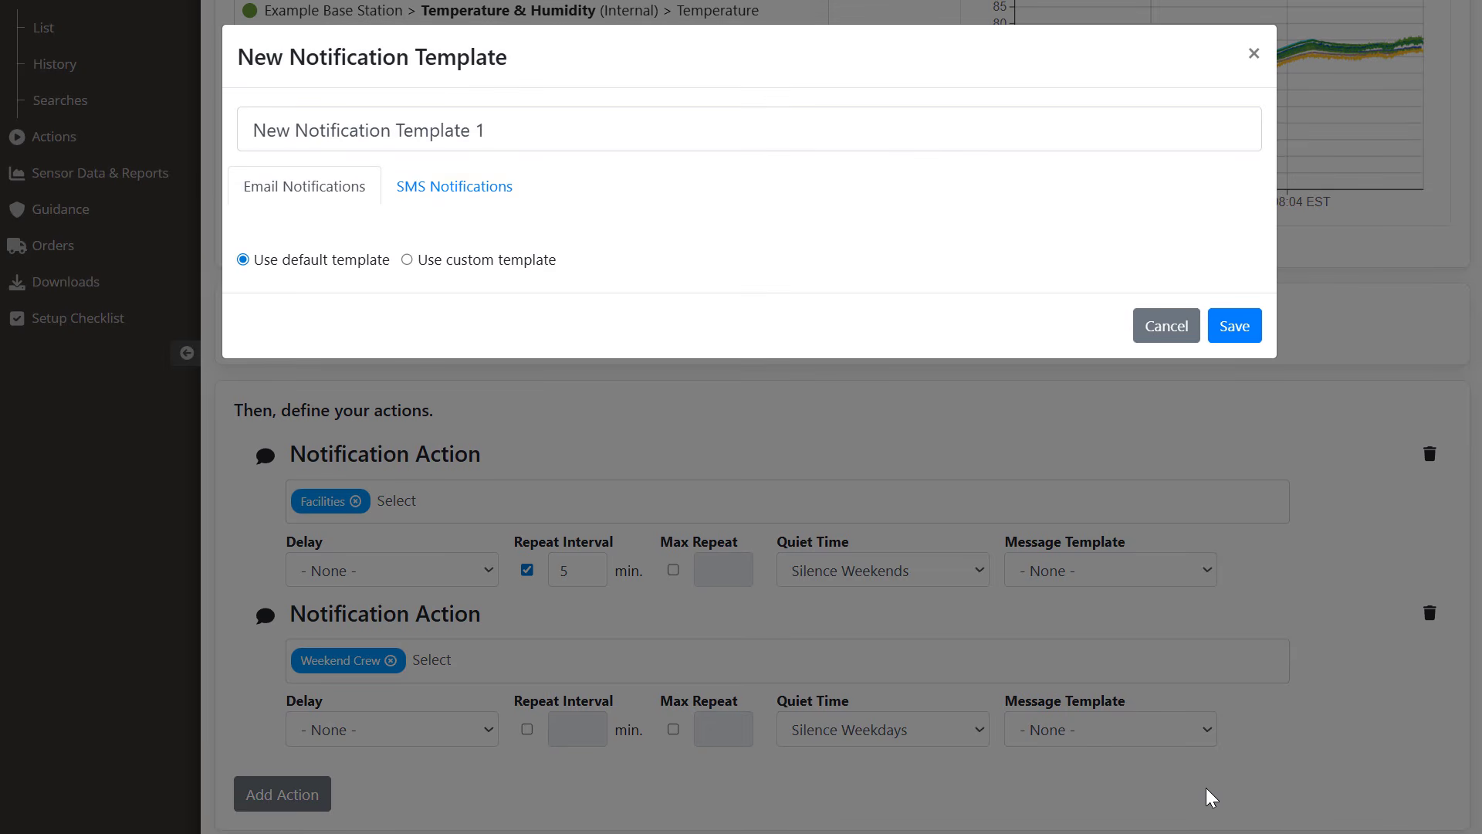
click(405, 262)
drag(498, 135, 239, 137)
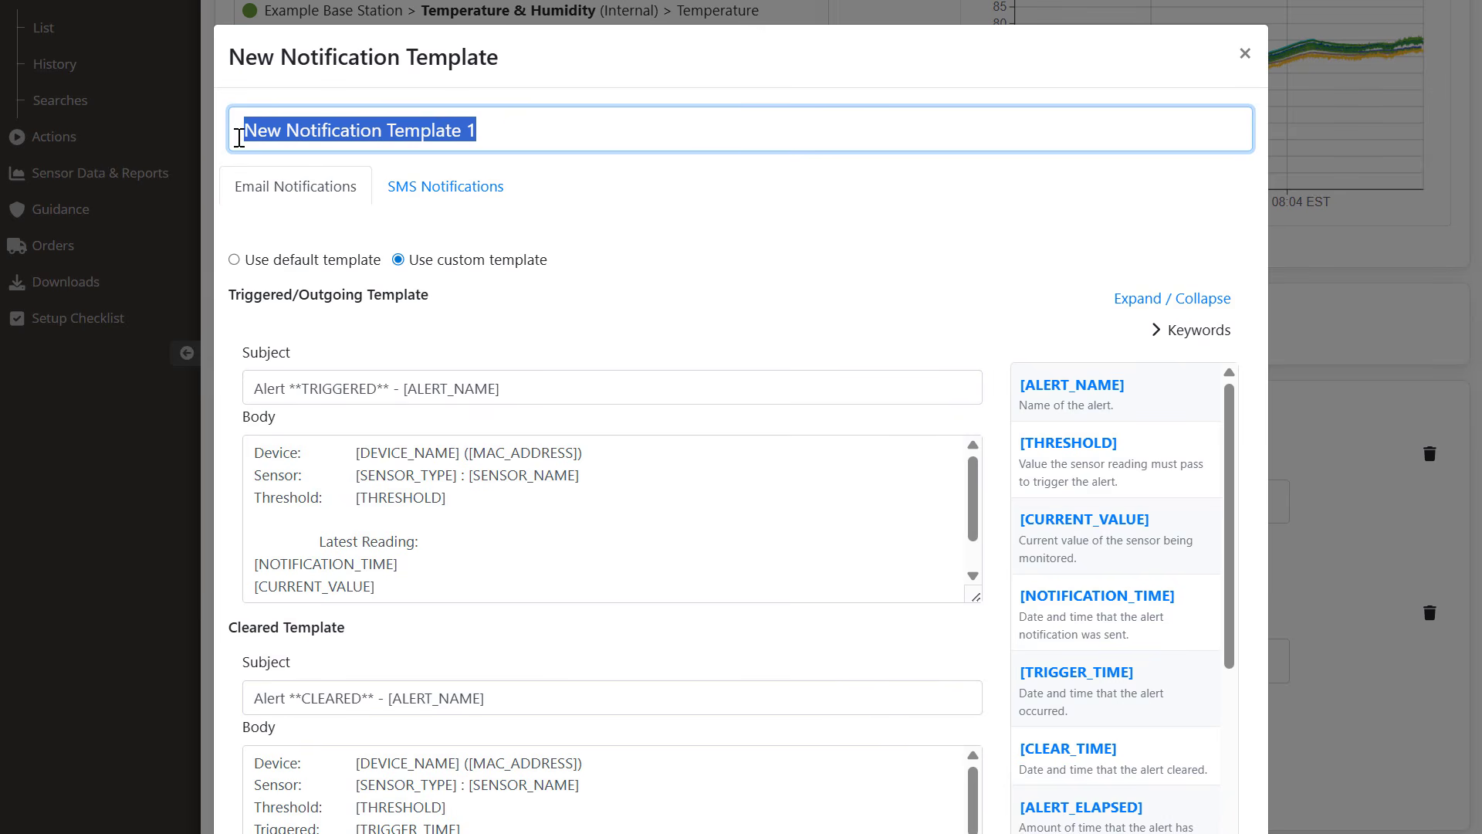
text(Weekend Crew)
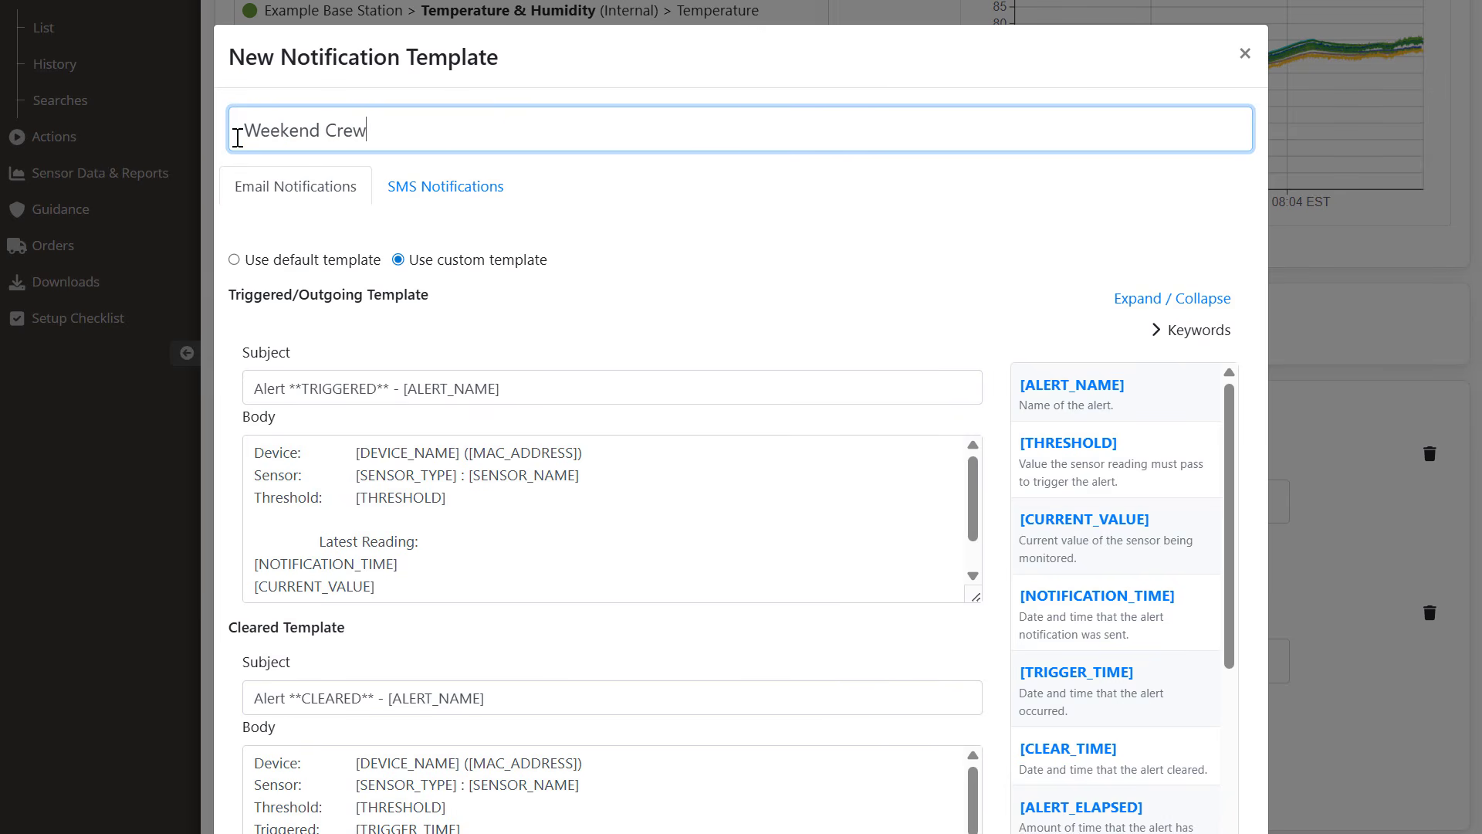
text( Message)
Step: Prefix the triggered subject with 'Weekend Crew -' and open the body with 'Attention weekend crew!'
drag(400, 384, 246, 380)
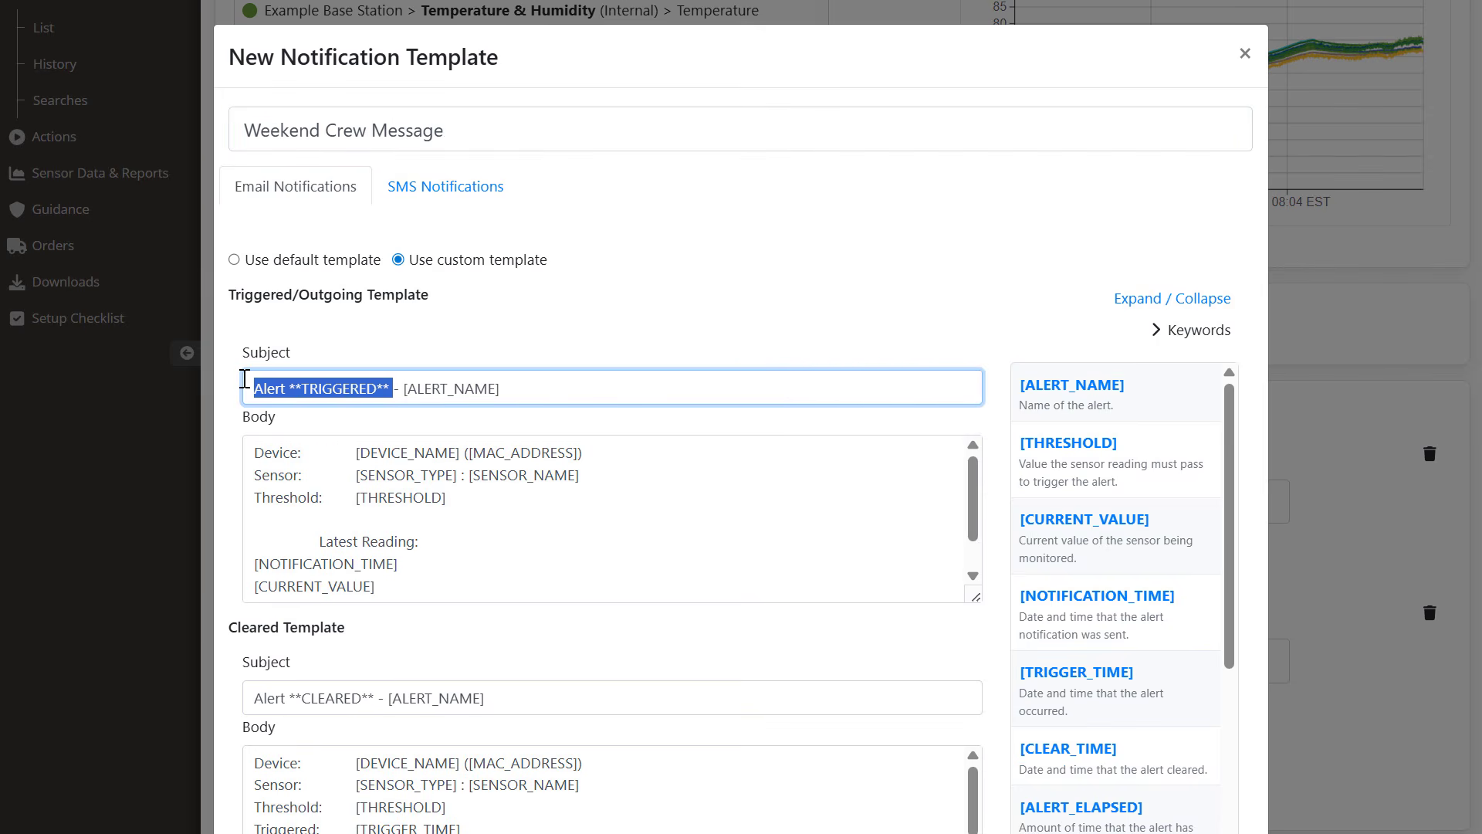
key(BackSpace)
text(Weekend Crew -)
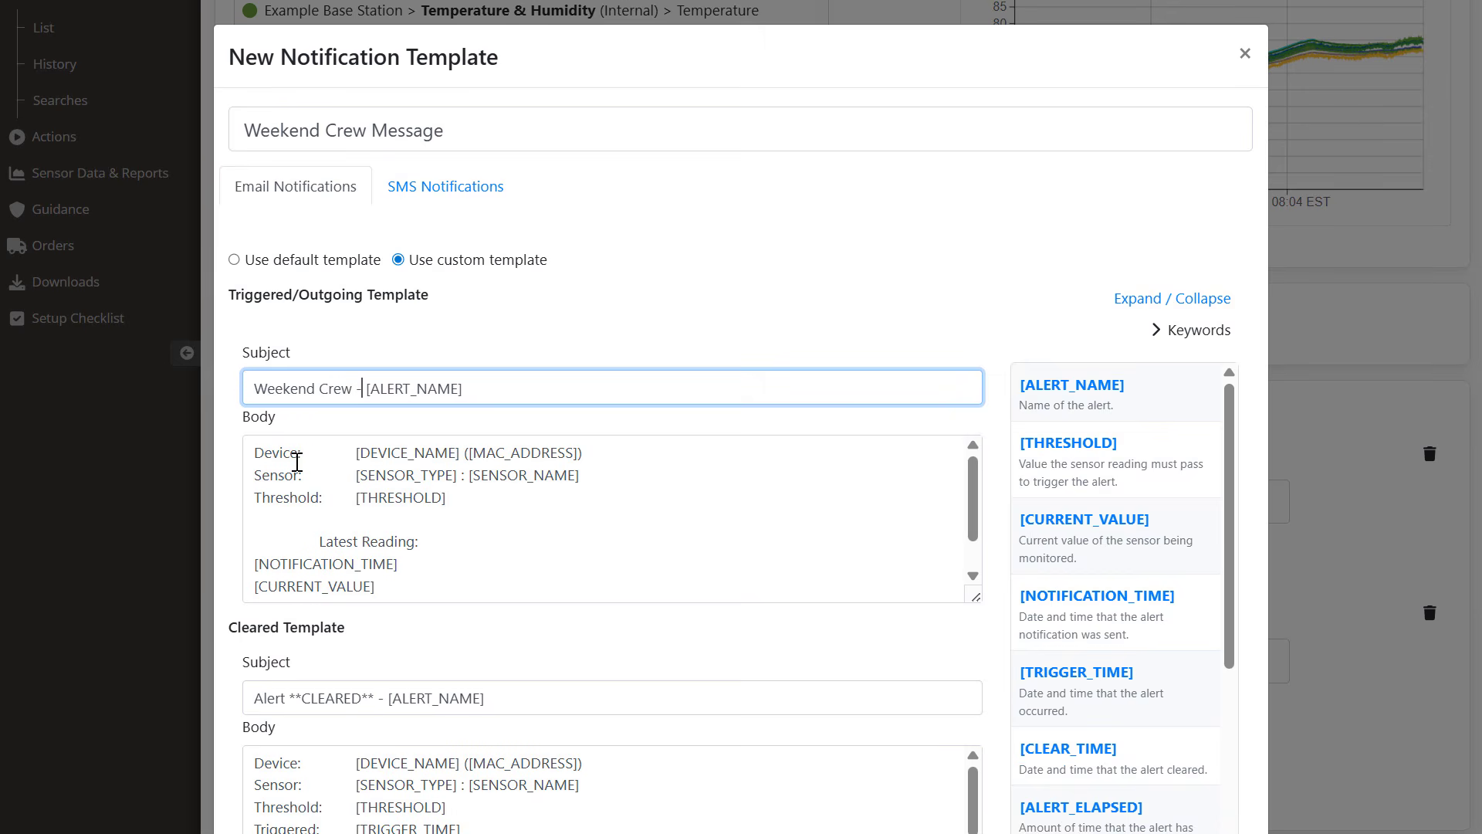
click(262, 454)
key(Return)
key(Return)
key(Up)
key(Up)
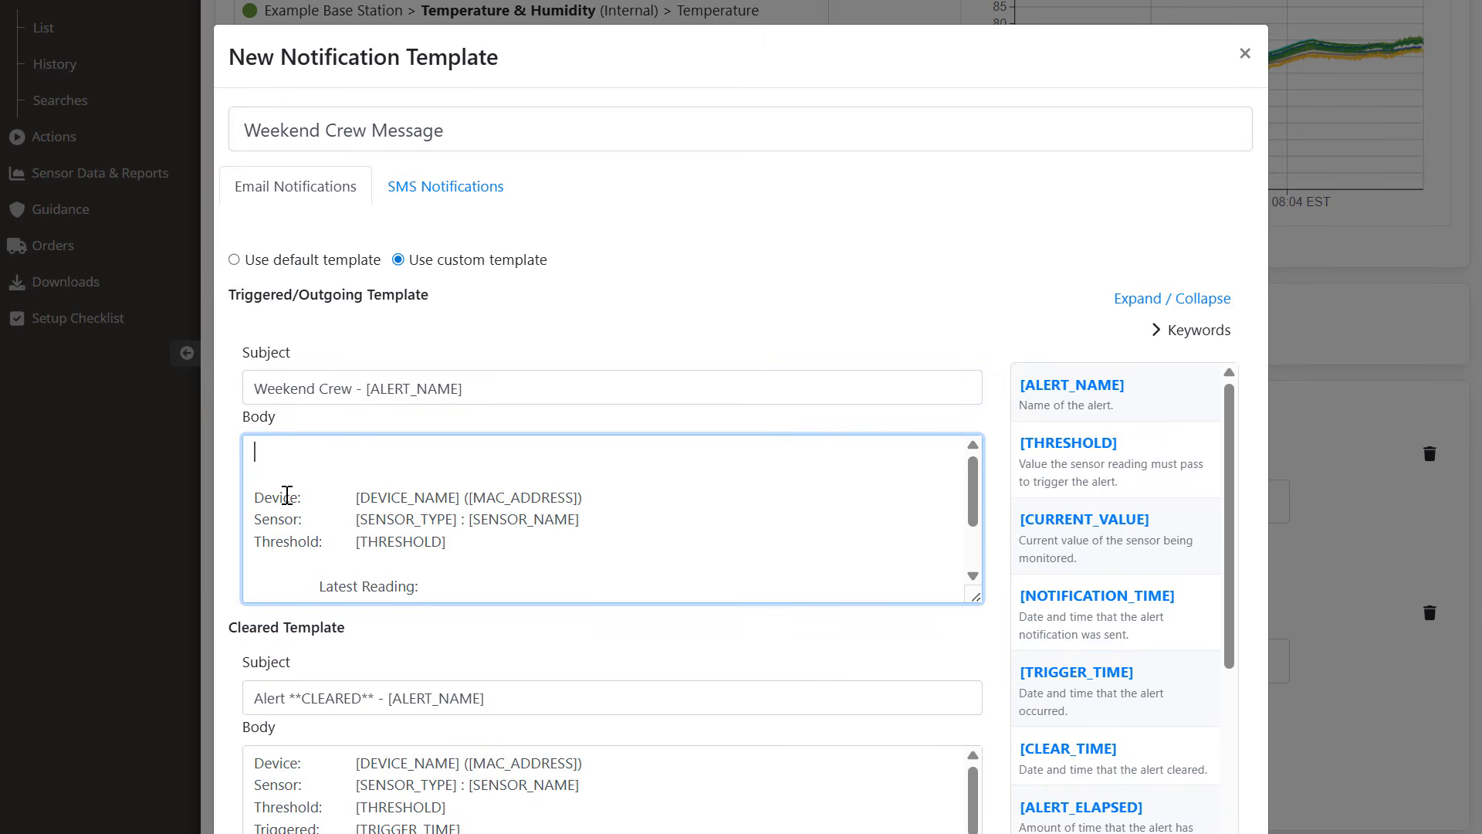
text(Attention weekend crew!)
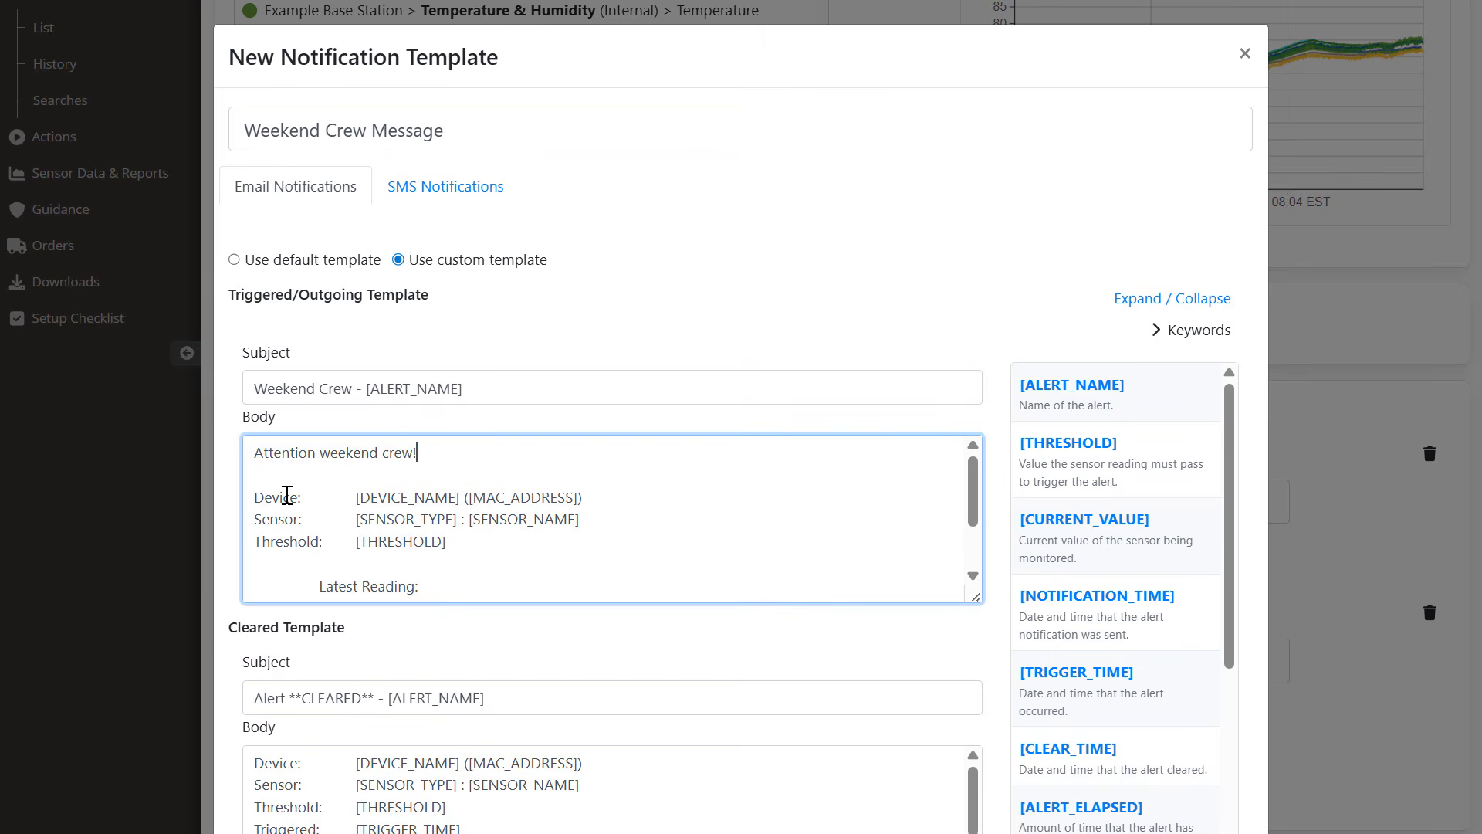
text( The following alert has been triggered. Please )
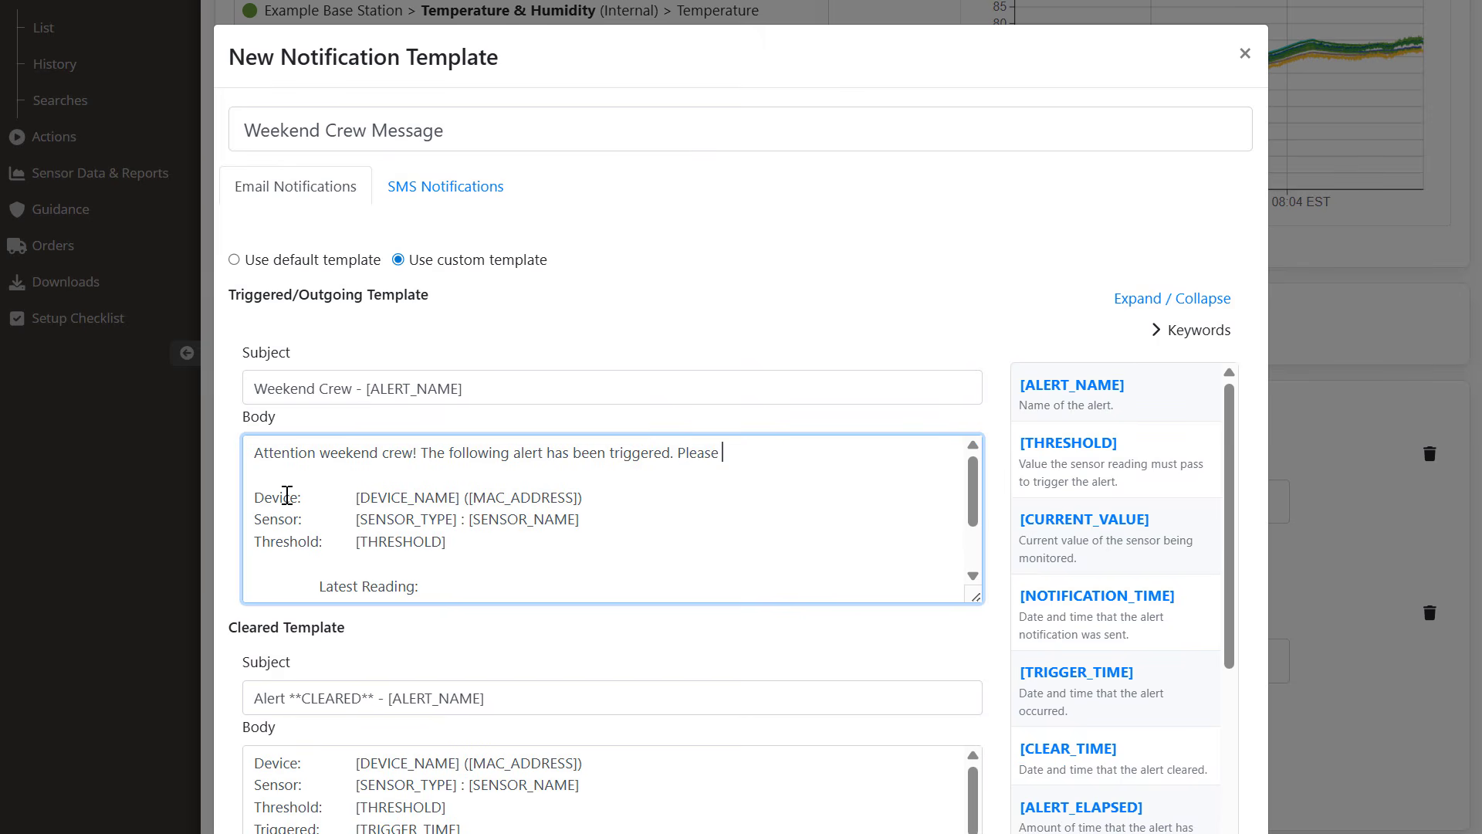
text(evaluate according to weekend policy.)
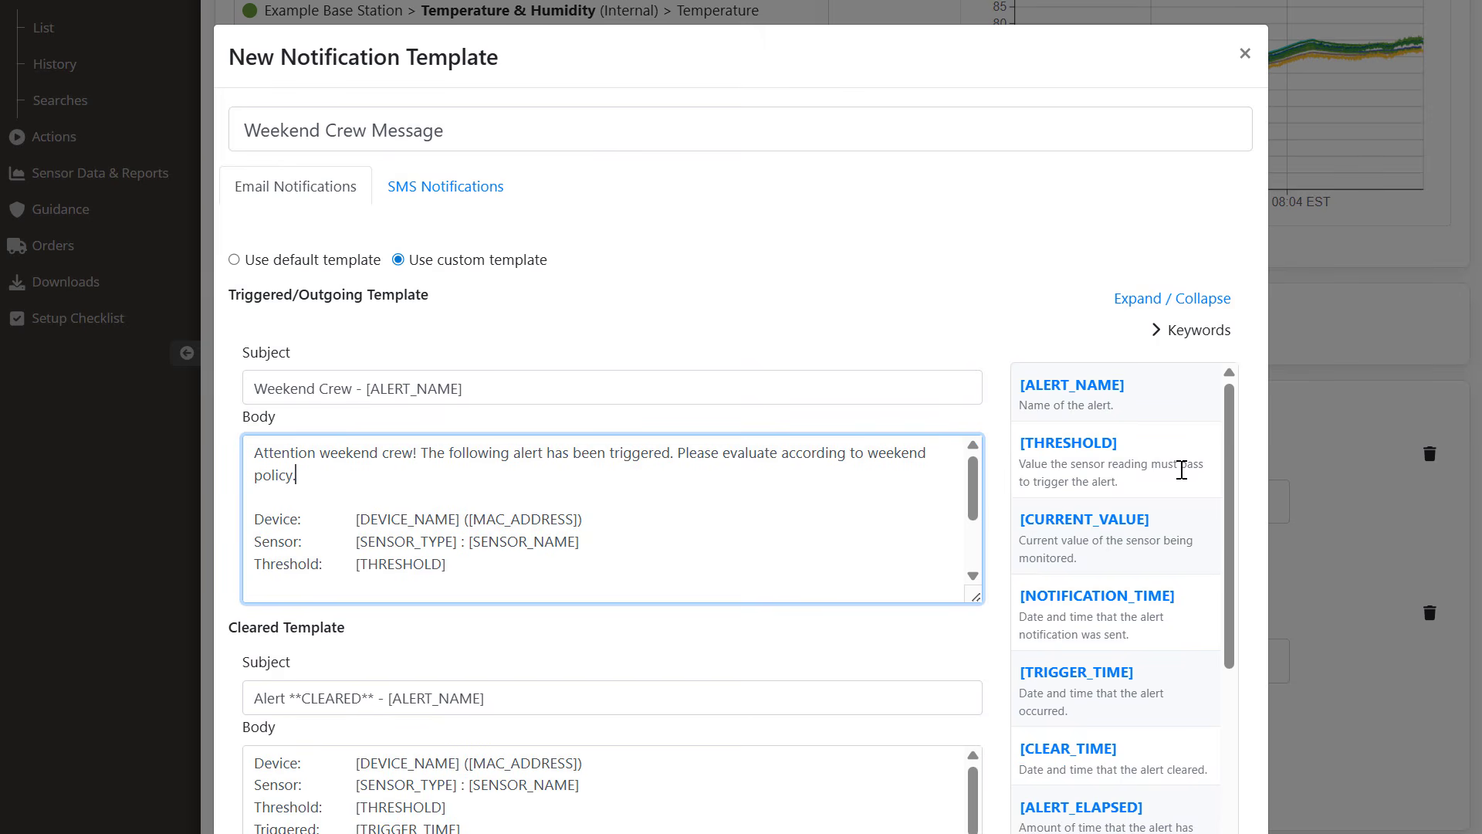
Step: Change the cleared-alert subject to 'Weekend Crew - All Clear'
scroll(1004, 424, down, 3)
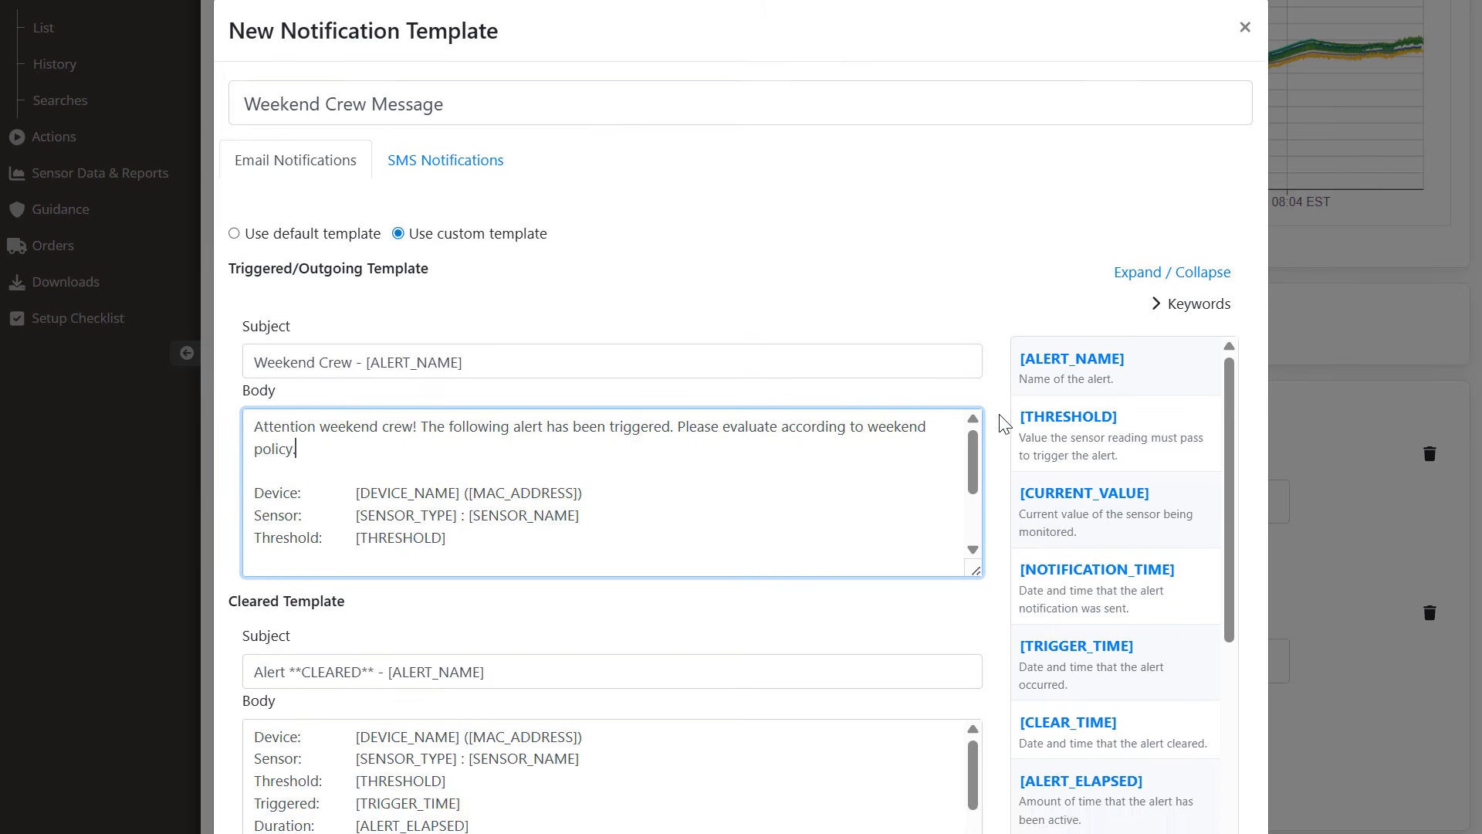
click(387, 518)
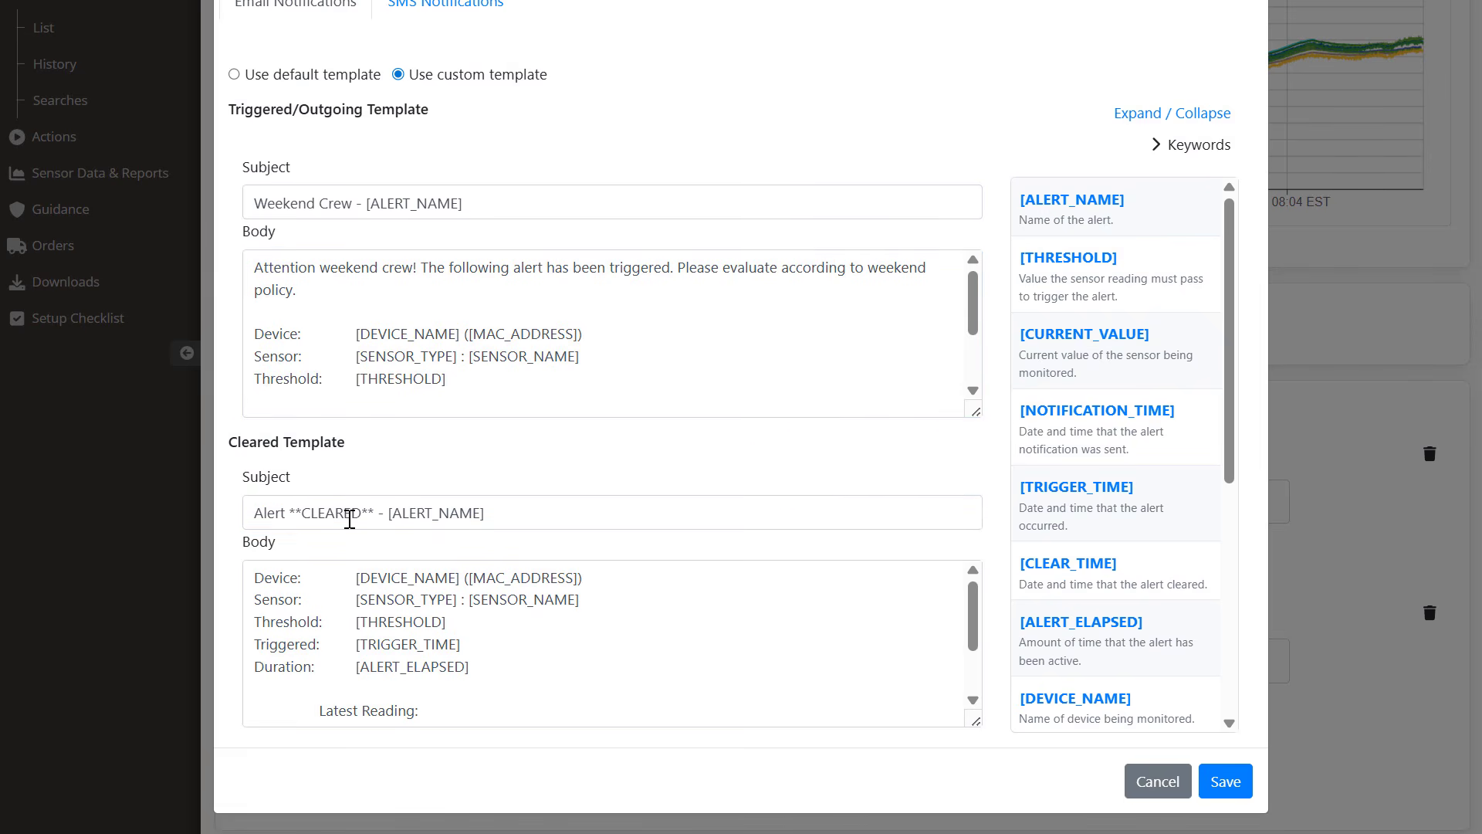
drag(482, 517, 247, 507)
key(BackSpace)
text(Weekend Cr)
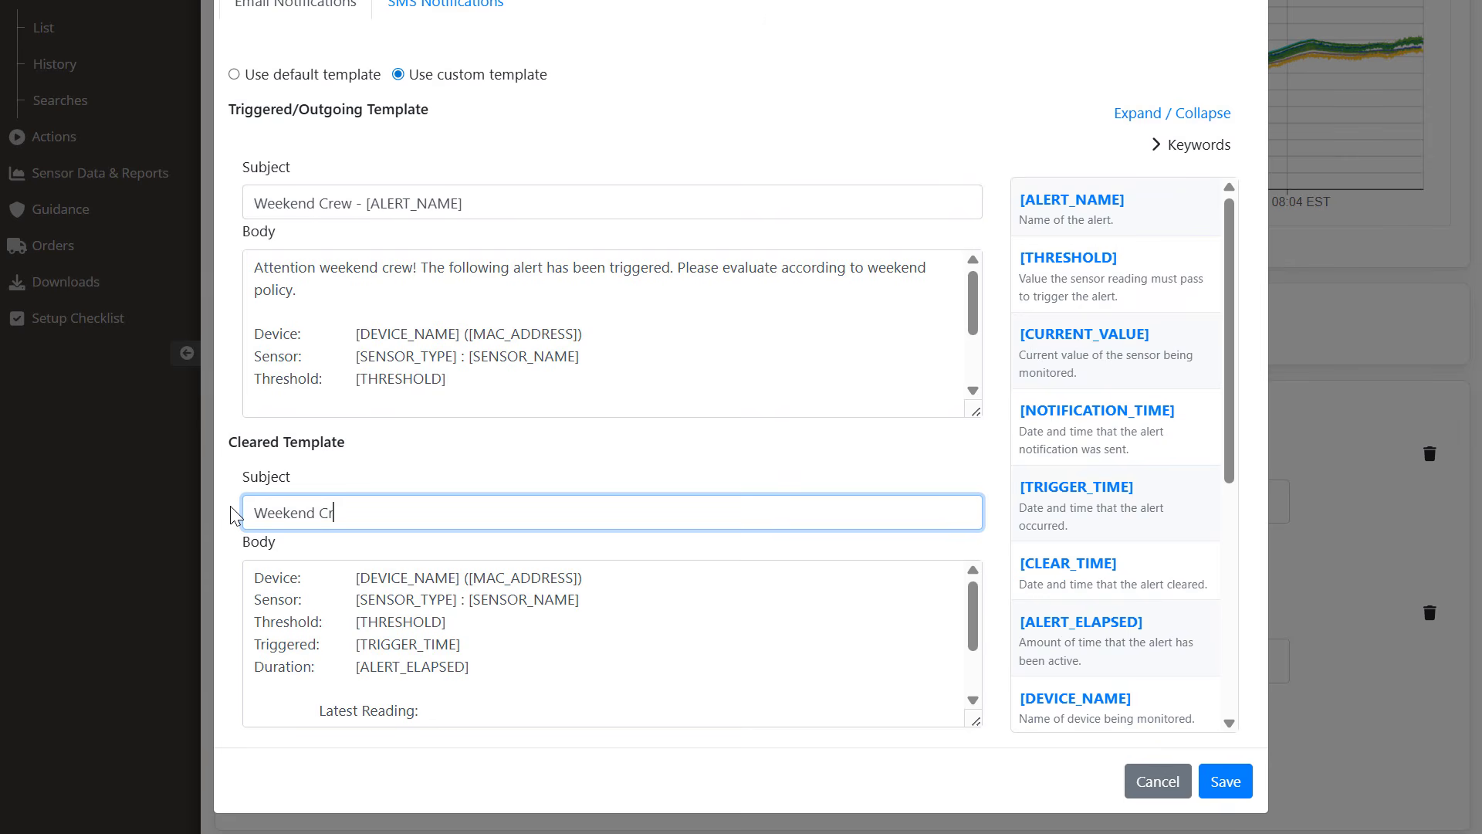
text(ew - All Clear)
Step: Rewrite the cleared body as '[SENSOR_NAME] is back in safe range. Alert lasted: [ALERT_ELAPSED]' and save
drag(255, 578, 629, 807)
key(BackSpace)
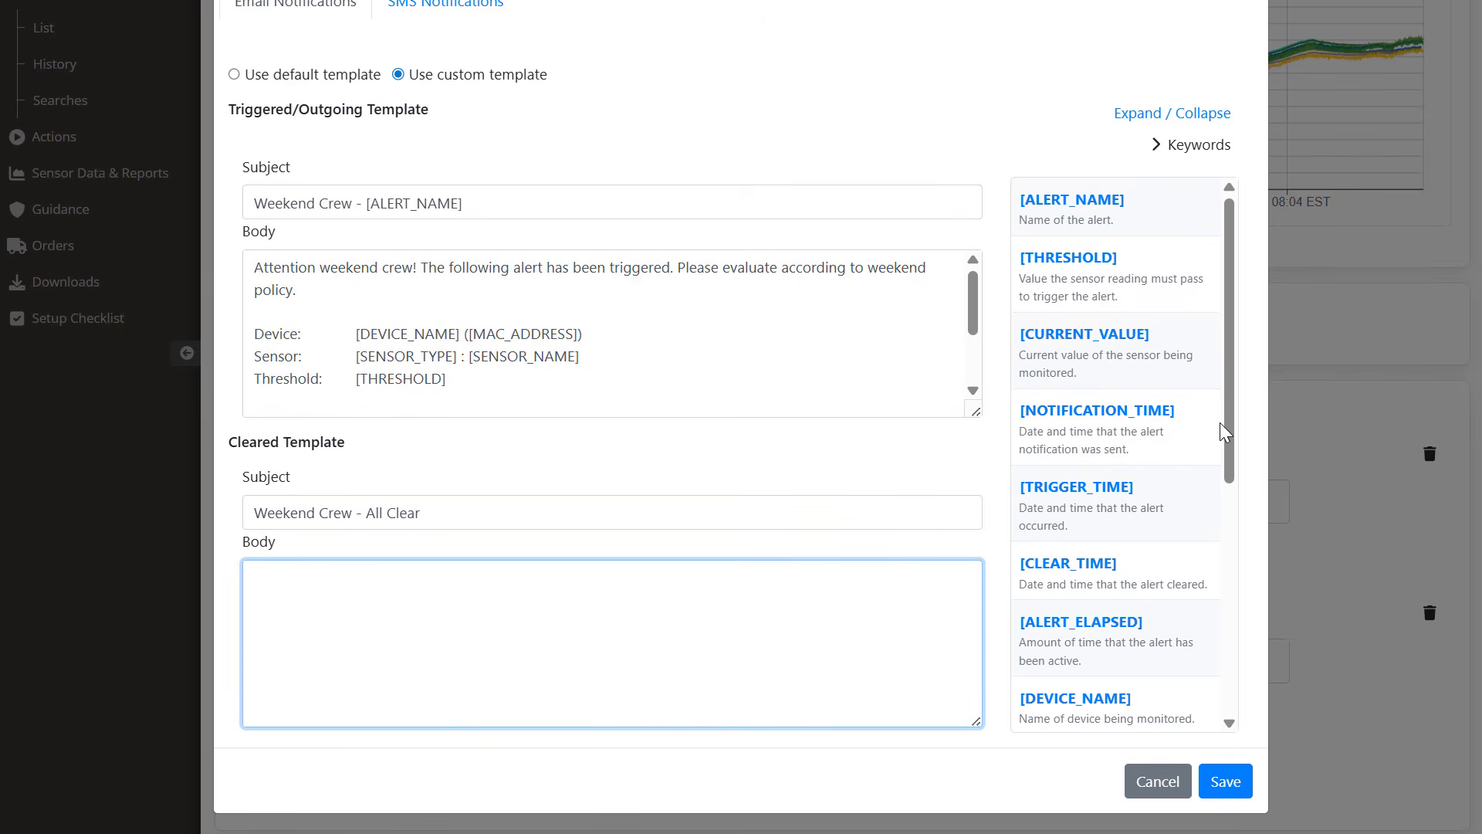
drag(1228, 423, 1172, 622)
click(1171, 622)
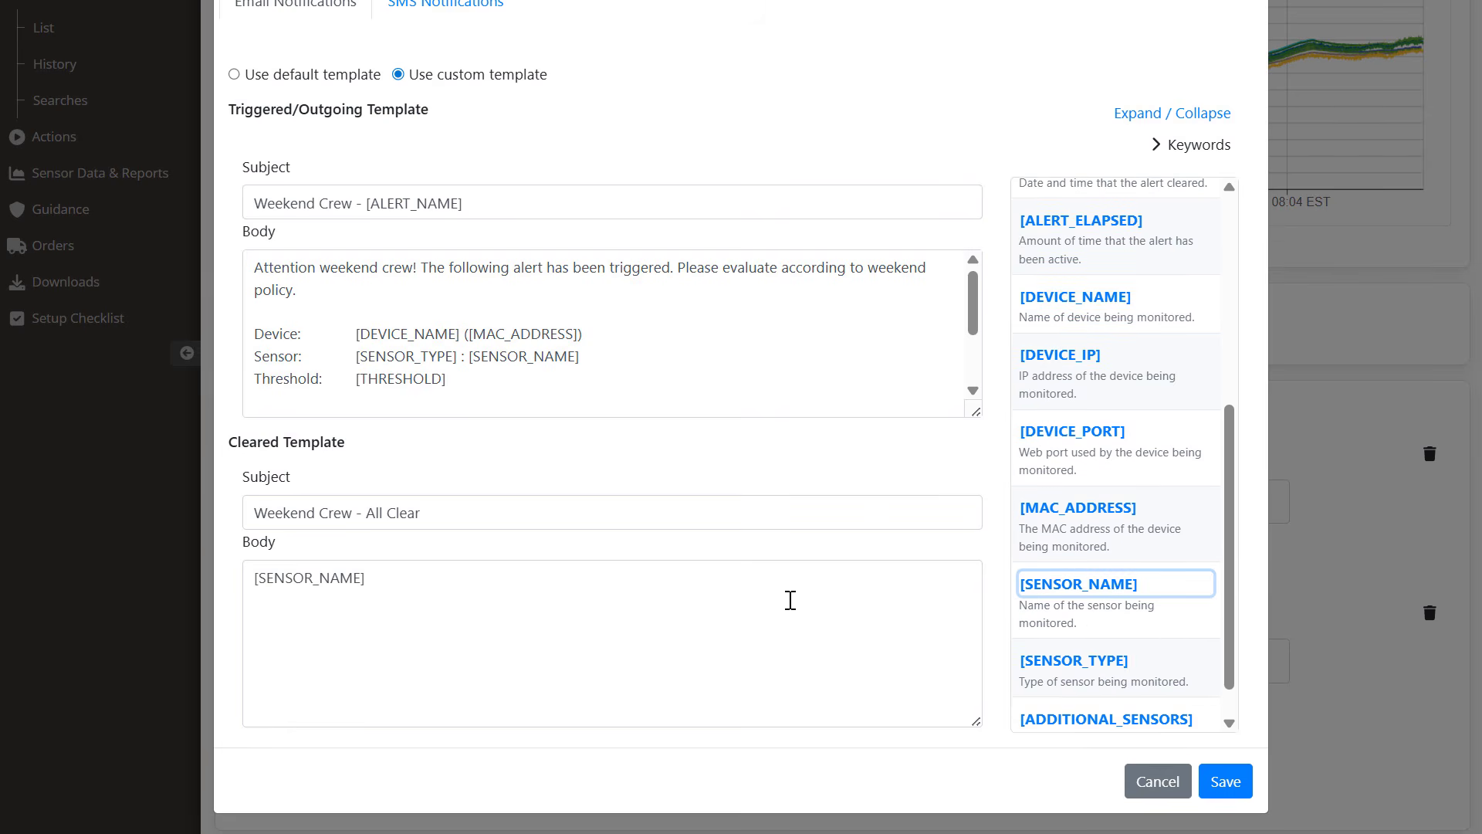
click(782, 601)
text(is back in safe )
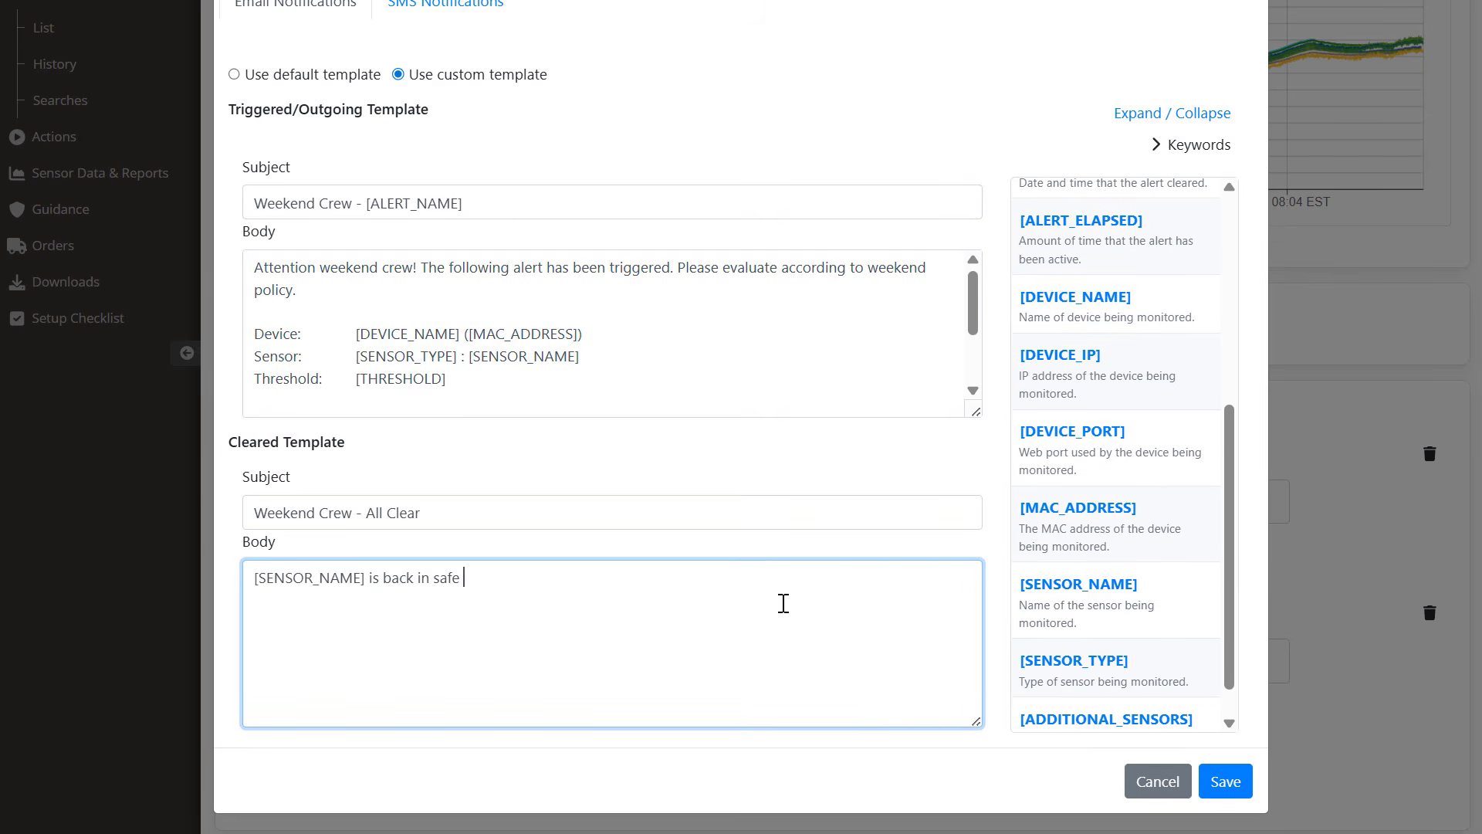
text(range. Alert lasted:)
drag(1226, 443, 1217, 227)
drag(1135, 628, 812, 585)
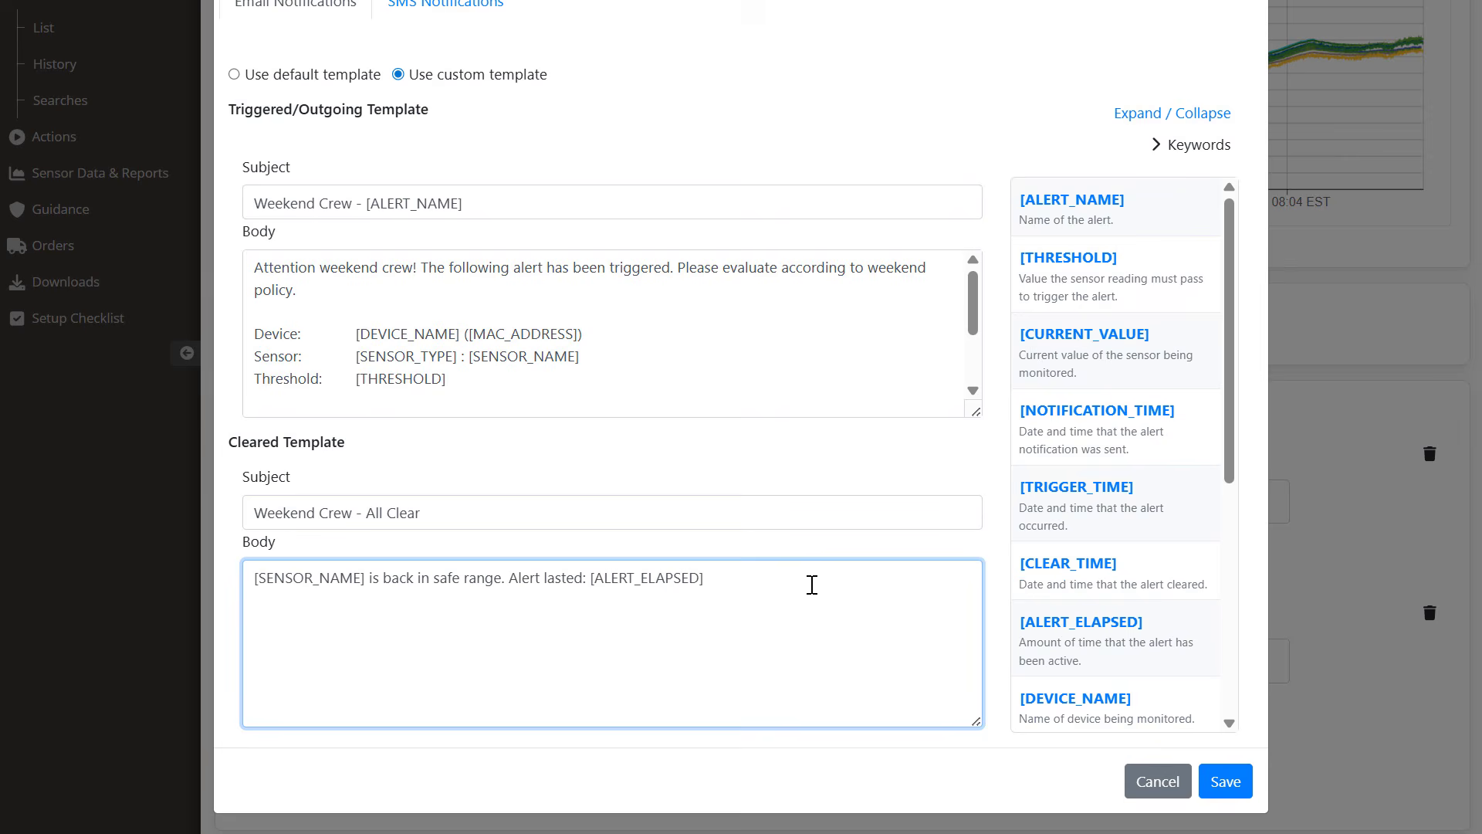
click(1225, 781)
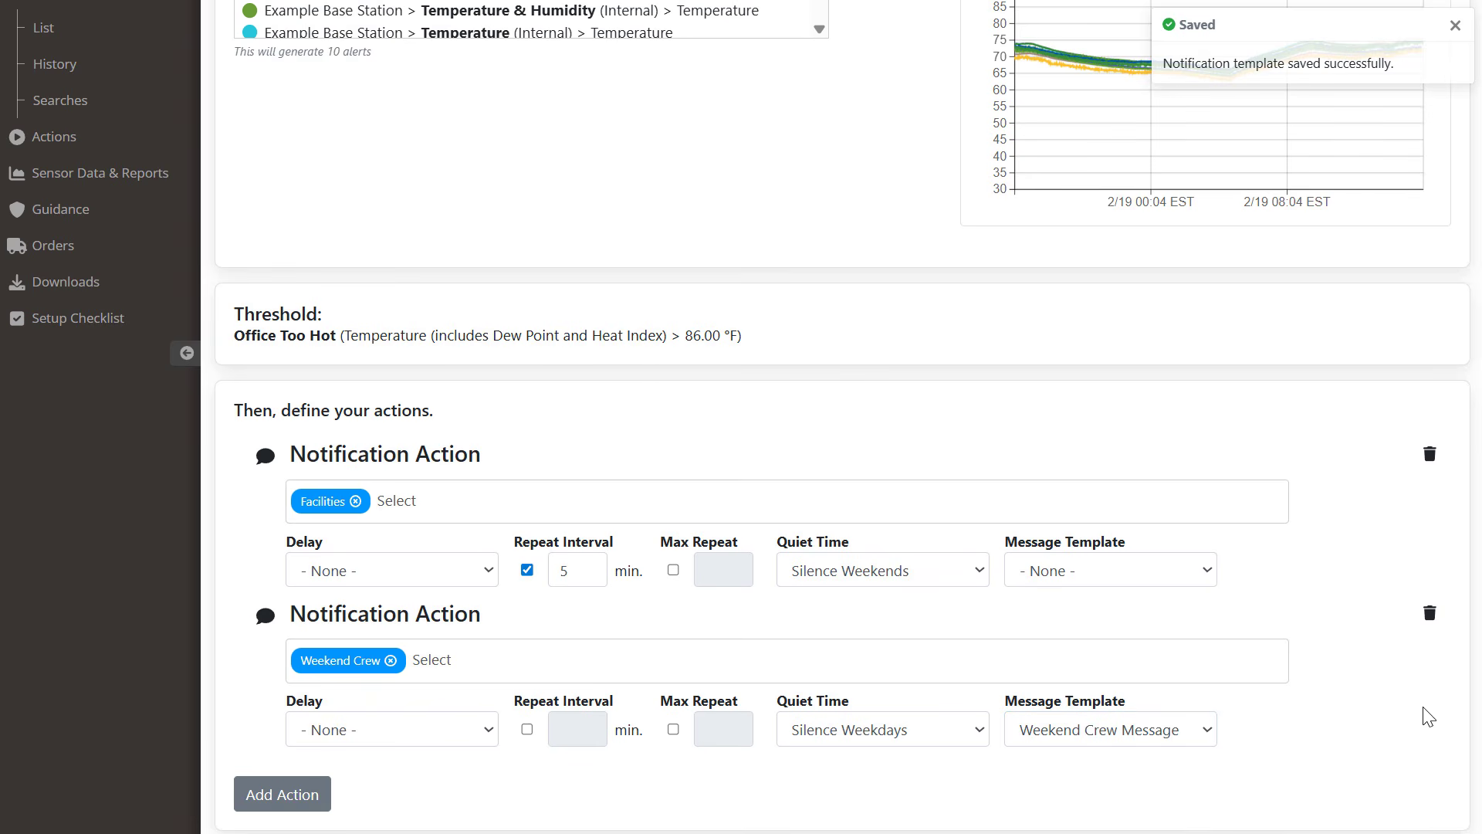
Step: Go on to naming, review the alert-name keywords, and tag the alerts Warning
scroll(1429, 712, down, 1)
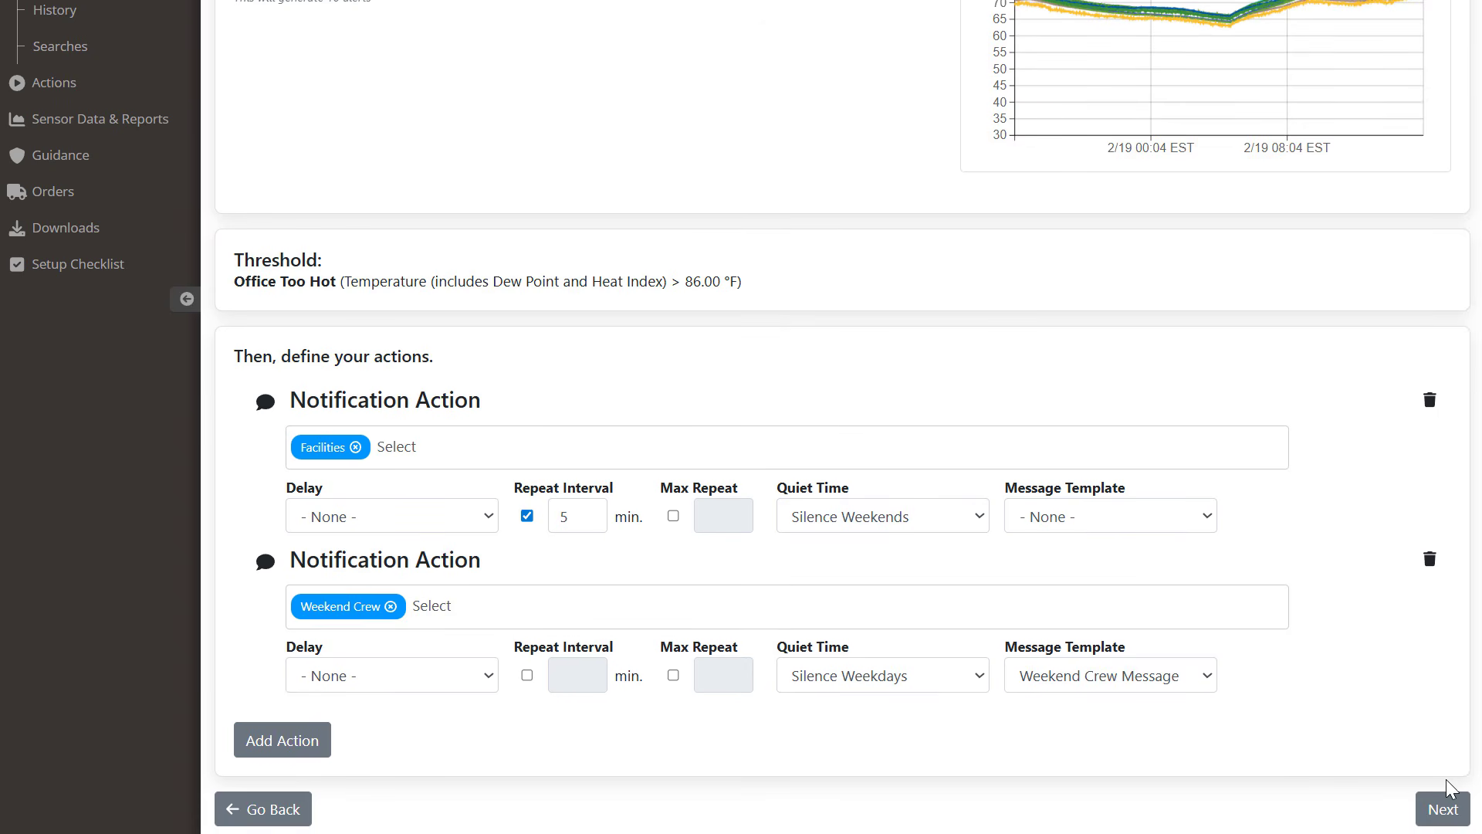
click(1441, 811)
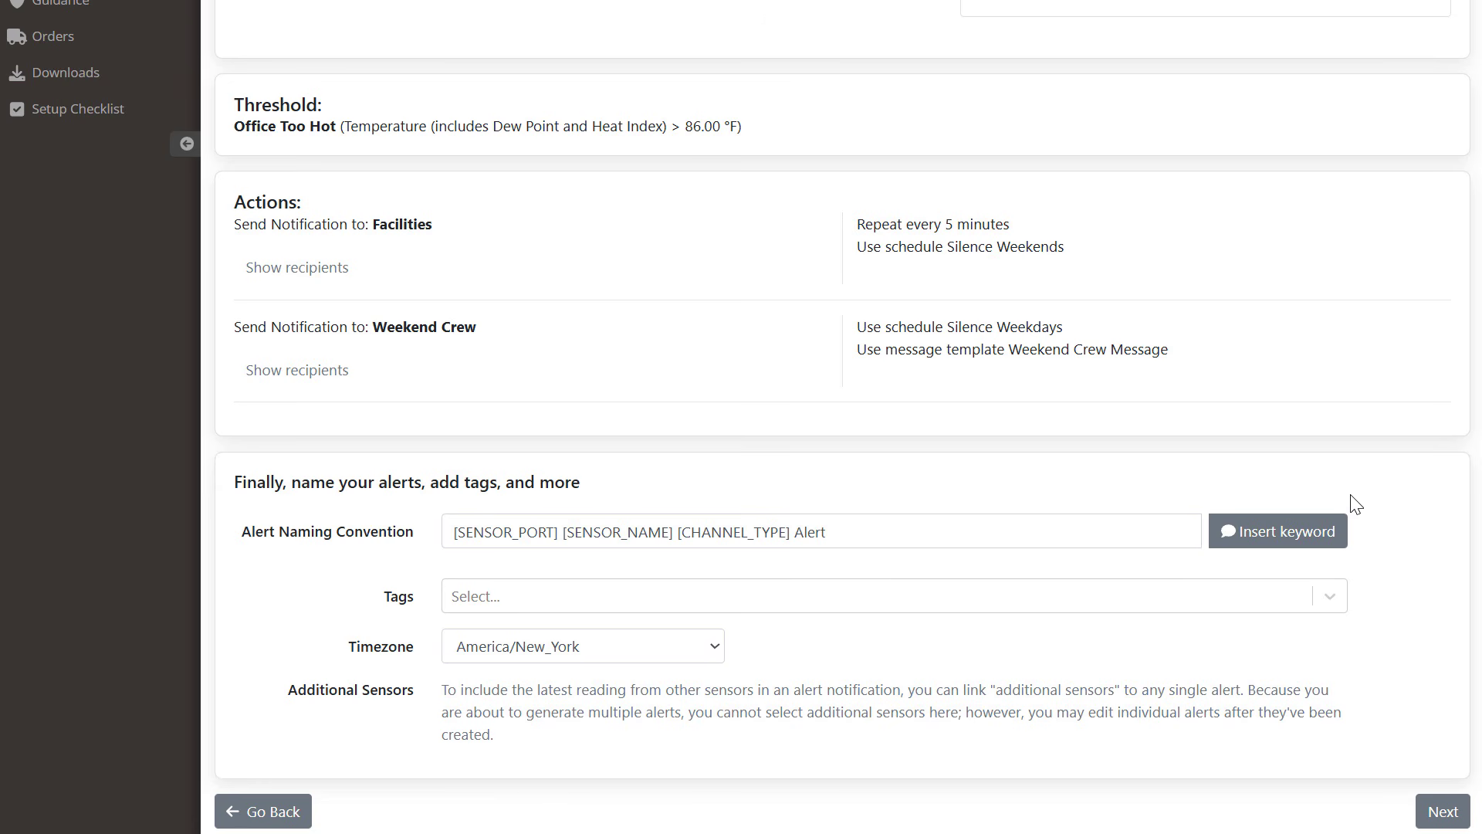
click(1313, 537)
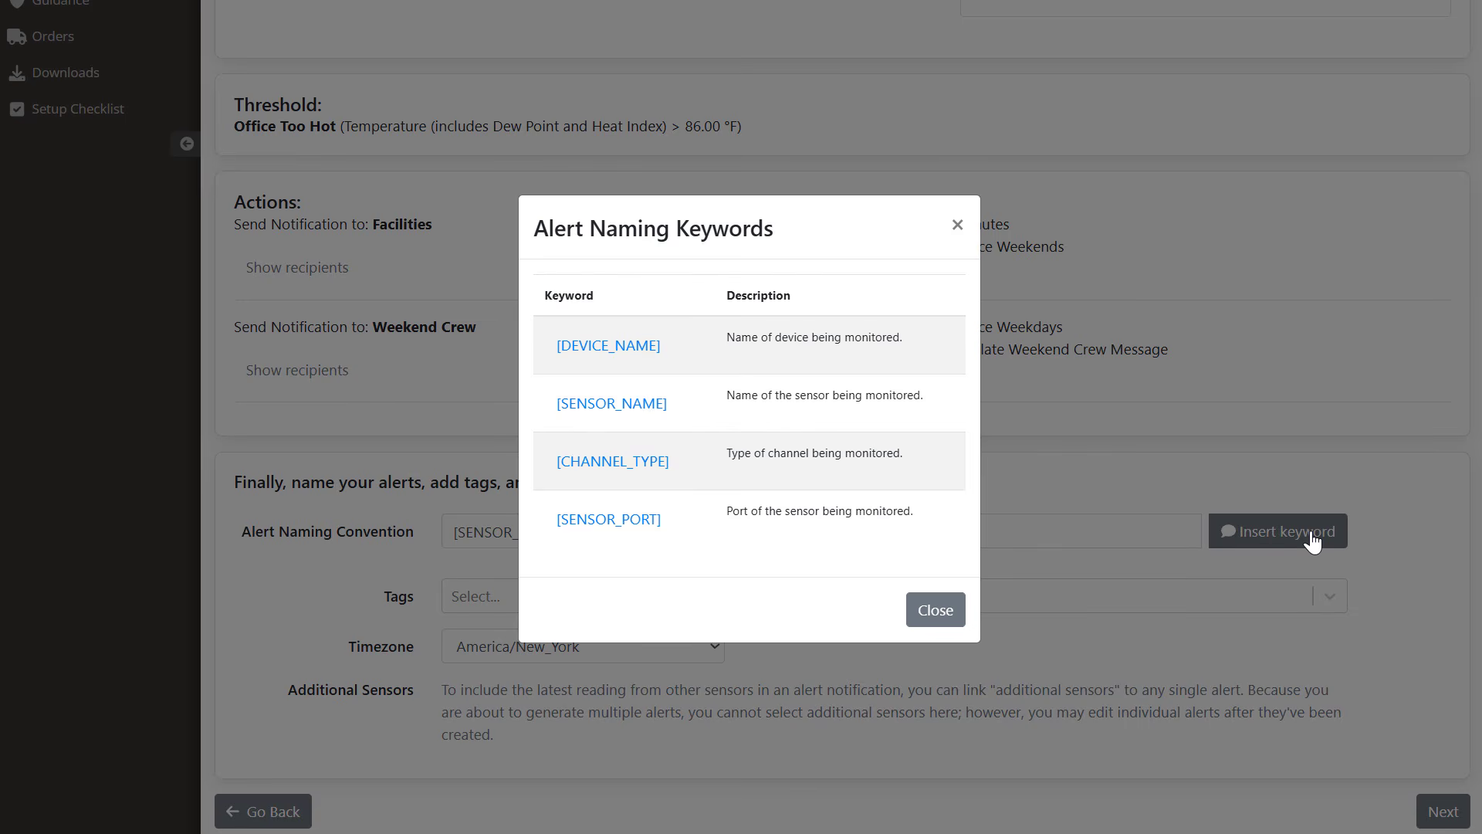
click(936, 614)
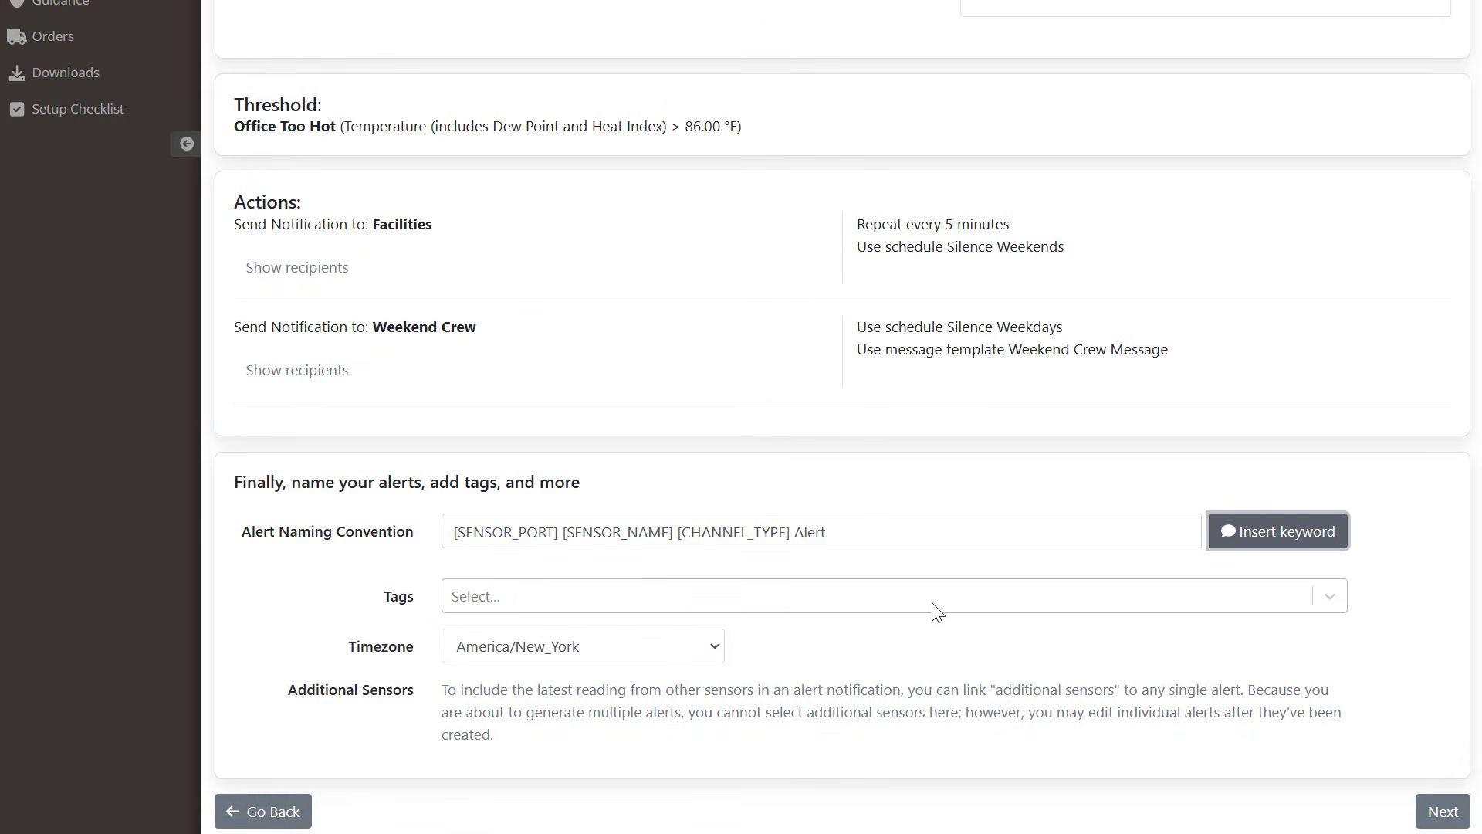
click(936, 610)
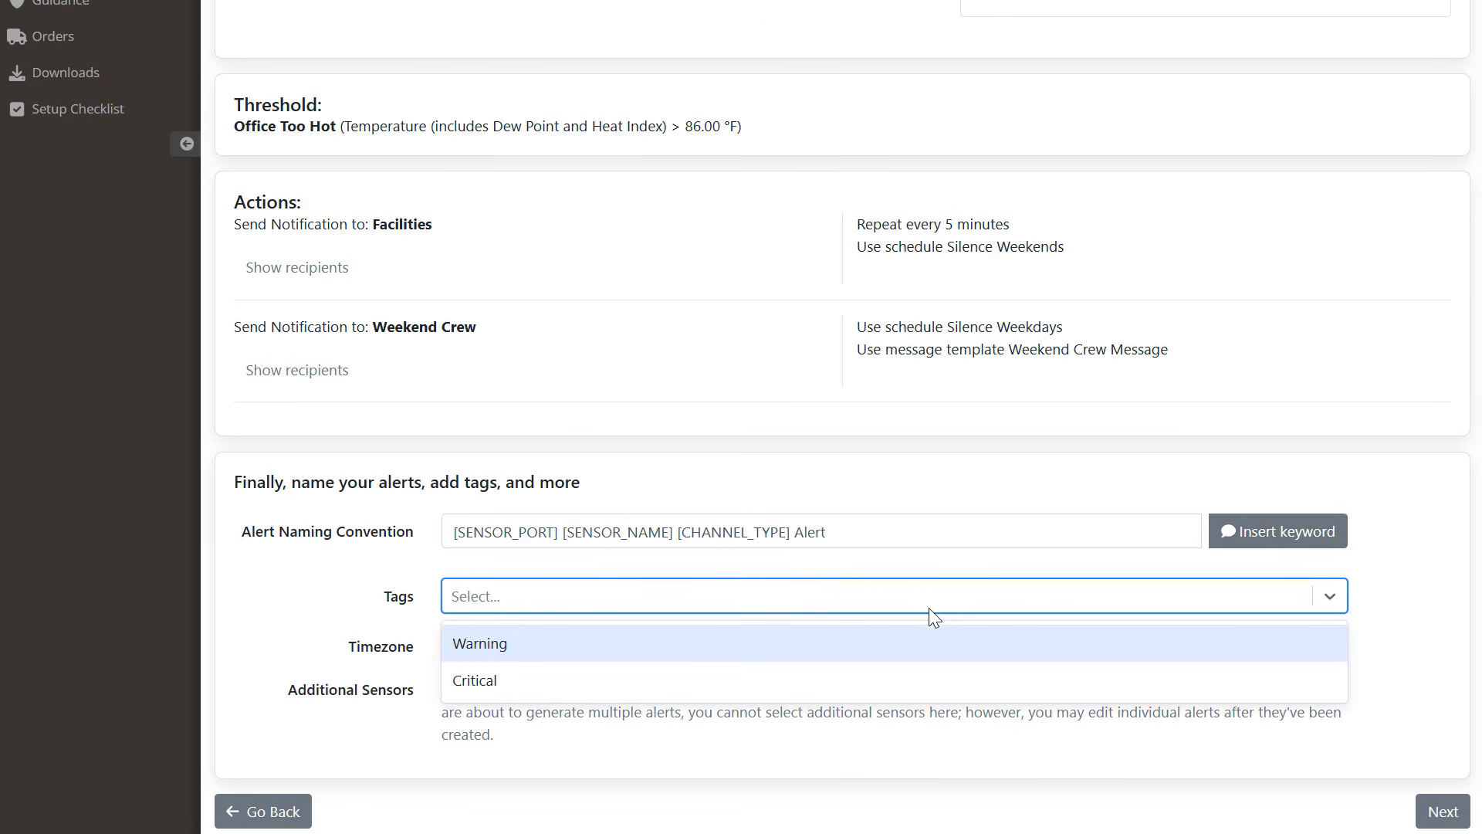
click(924, 642)
click(926, 645)
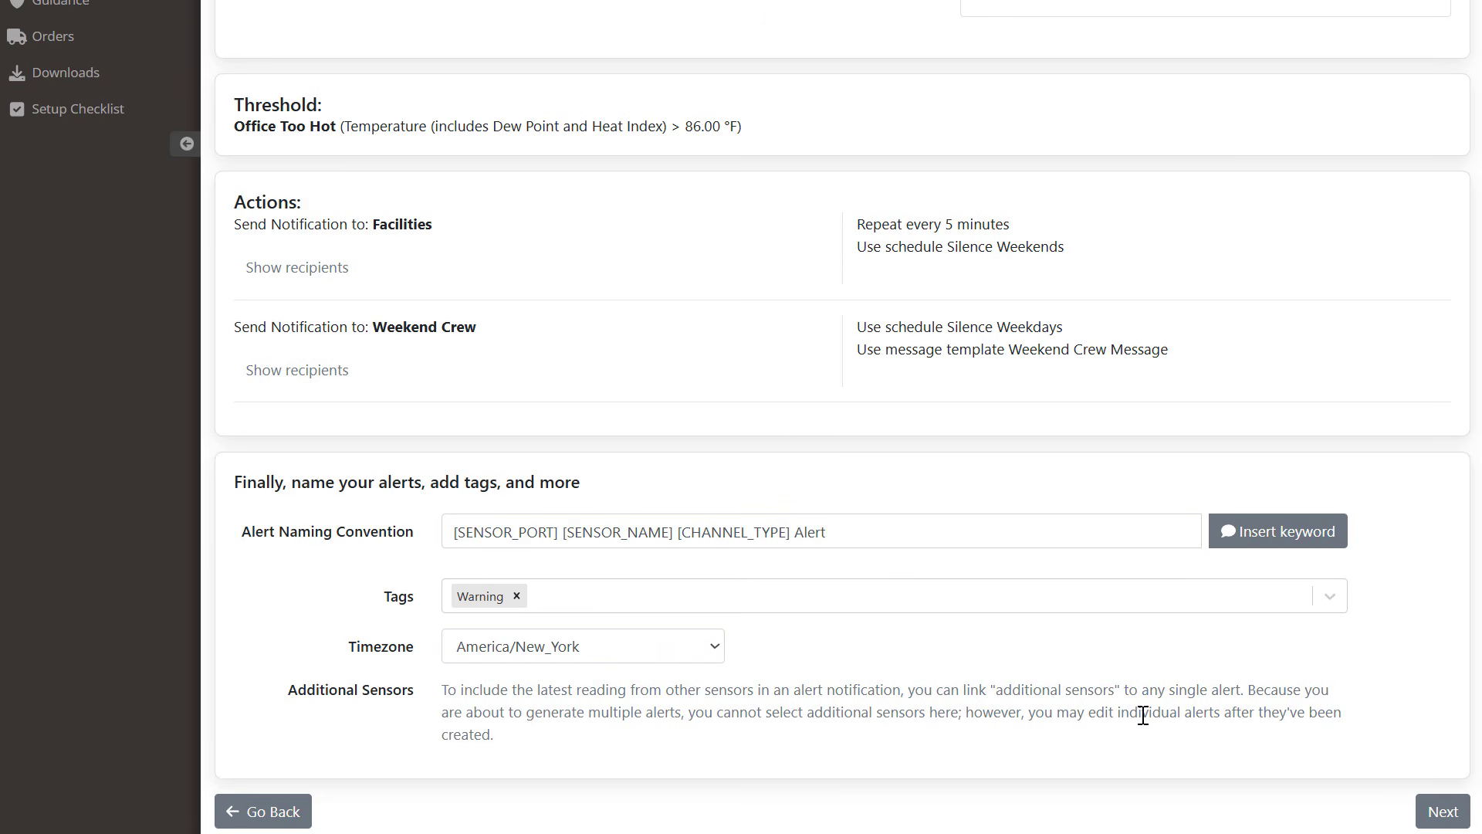
Step: Review the ten Office Too Hot alerts and create them
click(1437, 812)
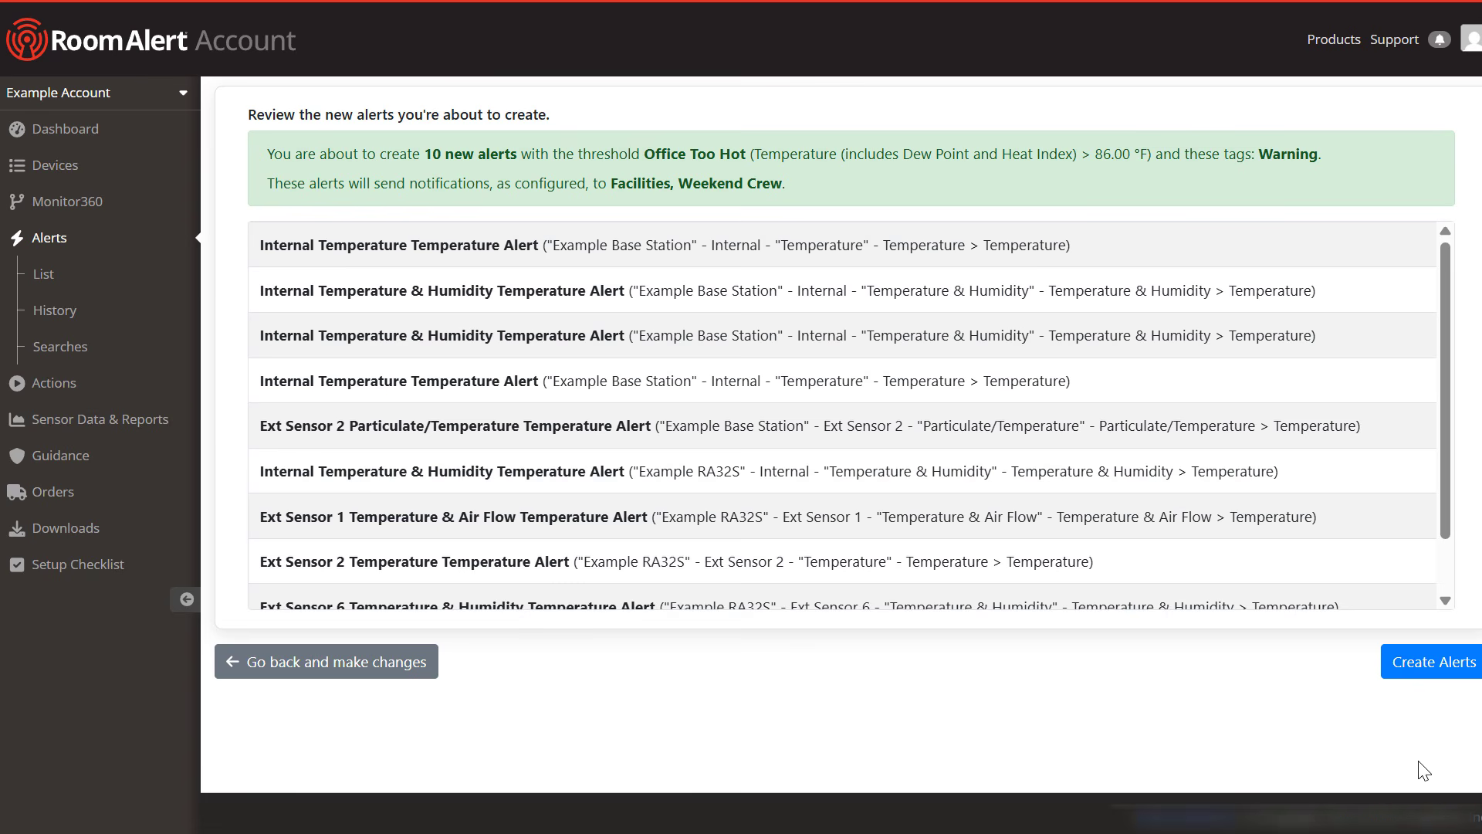
scroll(1449, 558, down, 1)
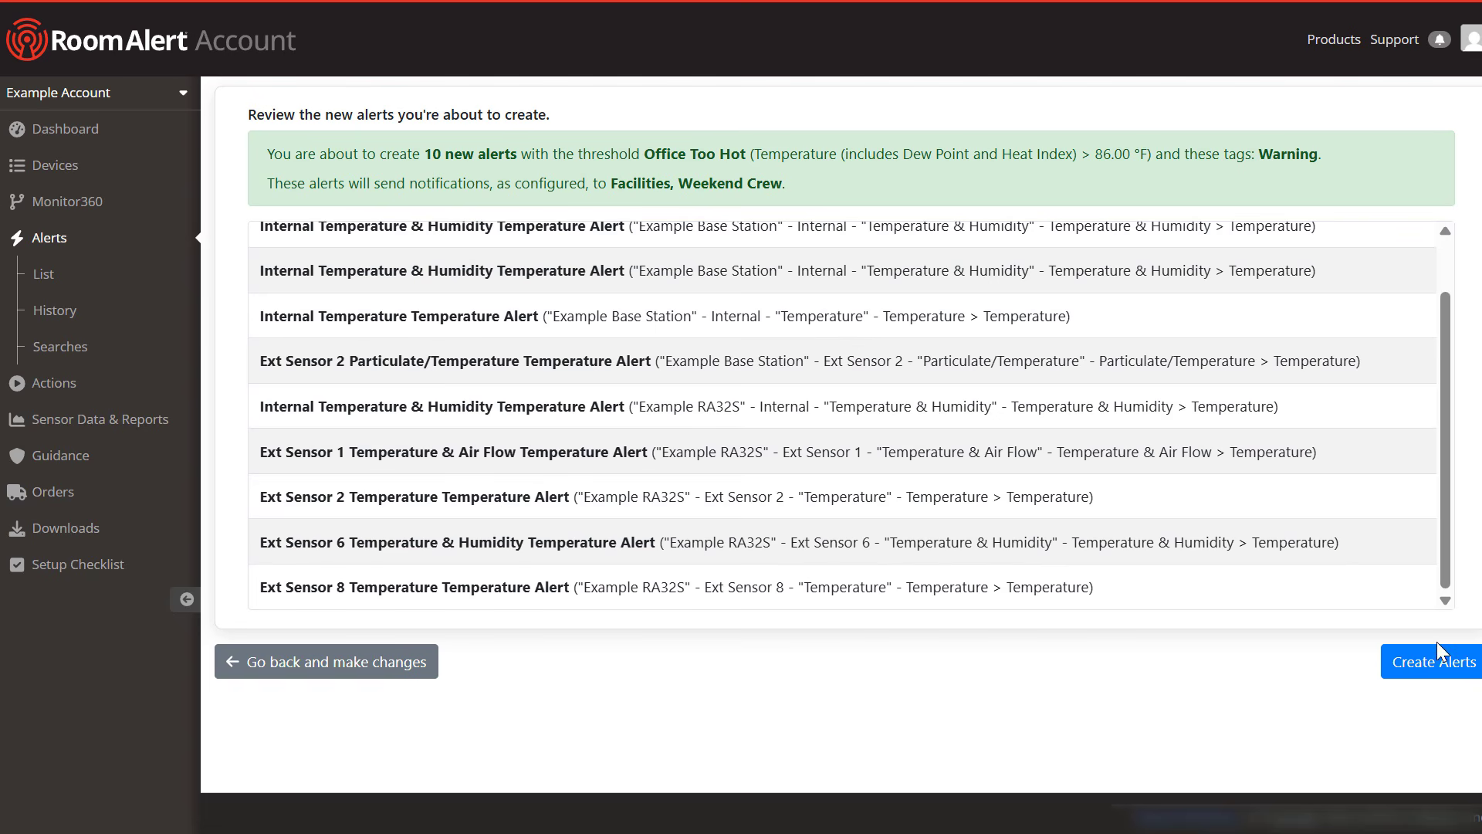
click(1436, 664)
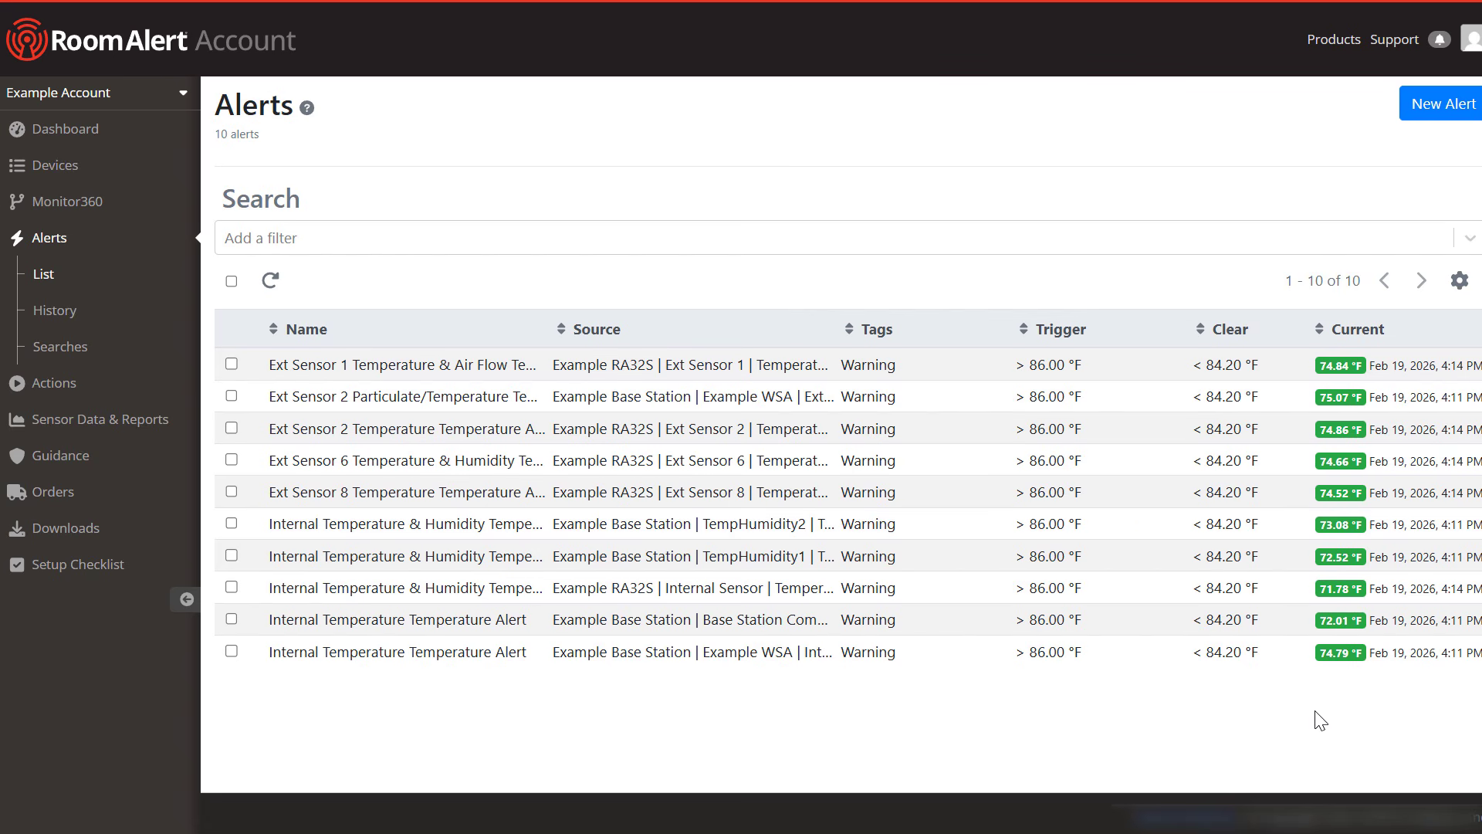
Step: On the last alert's details, show who the Facilities and Weekend Crew actions notify
click(749, 662)
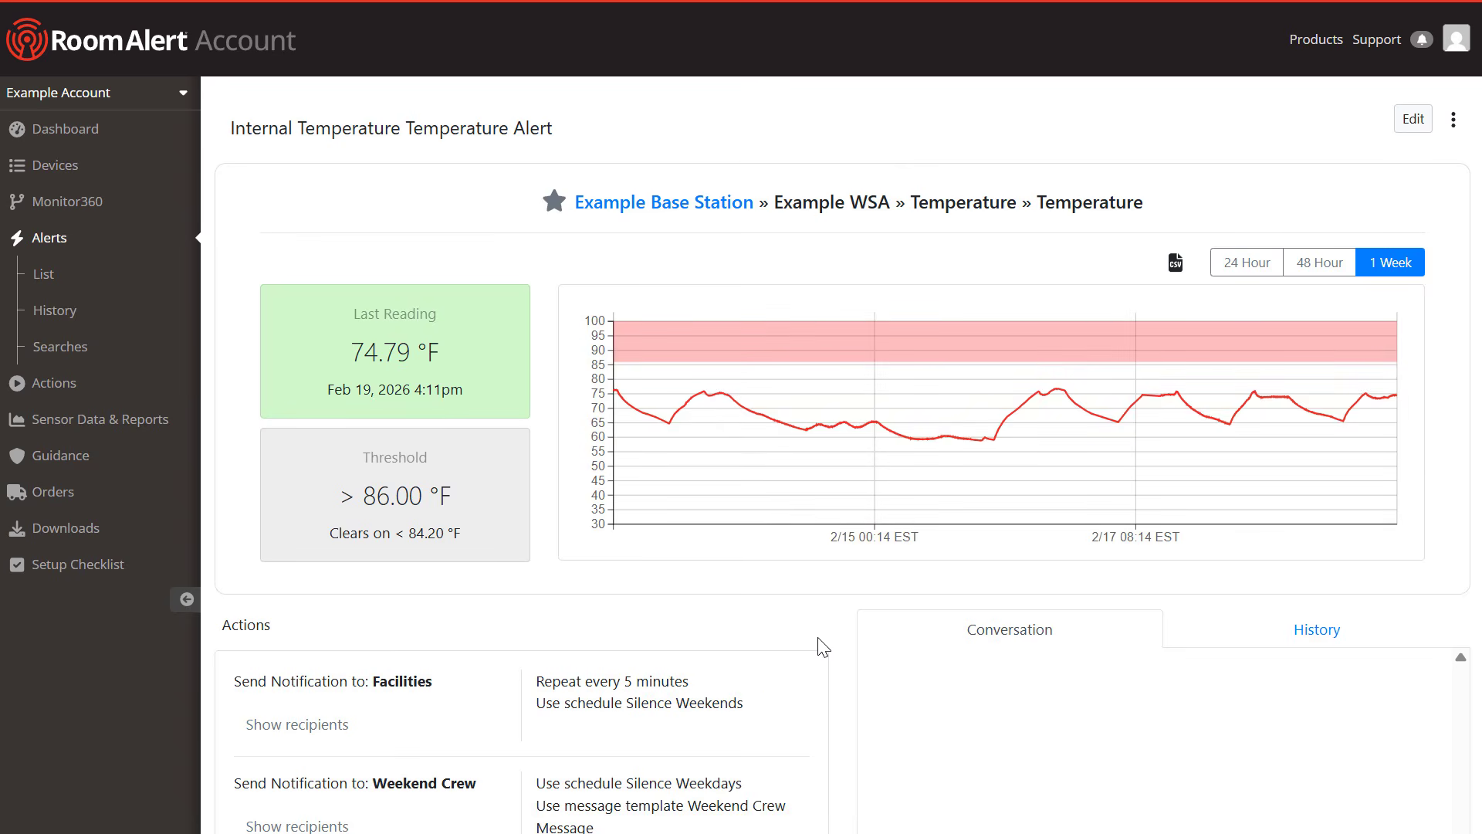
scroll(823, 647, down, 2)
click(327, 610)
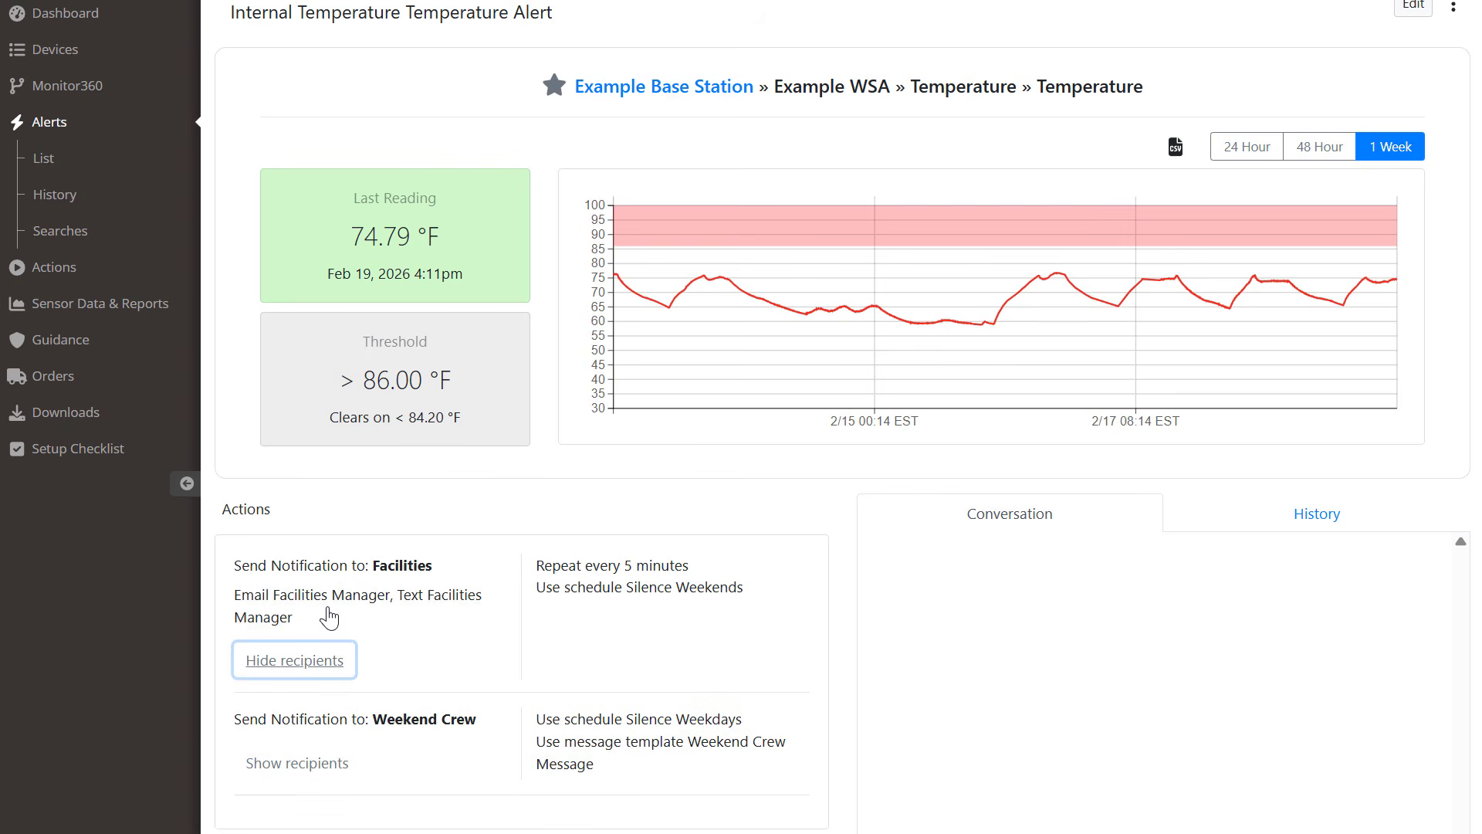
click(331, 763)
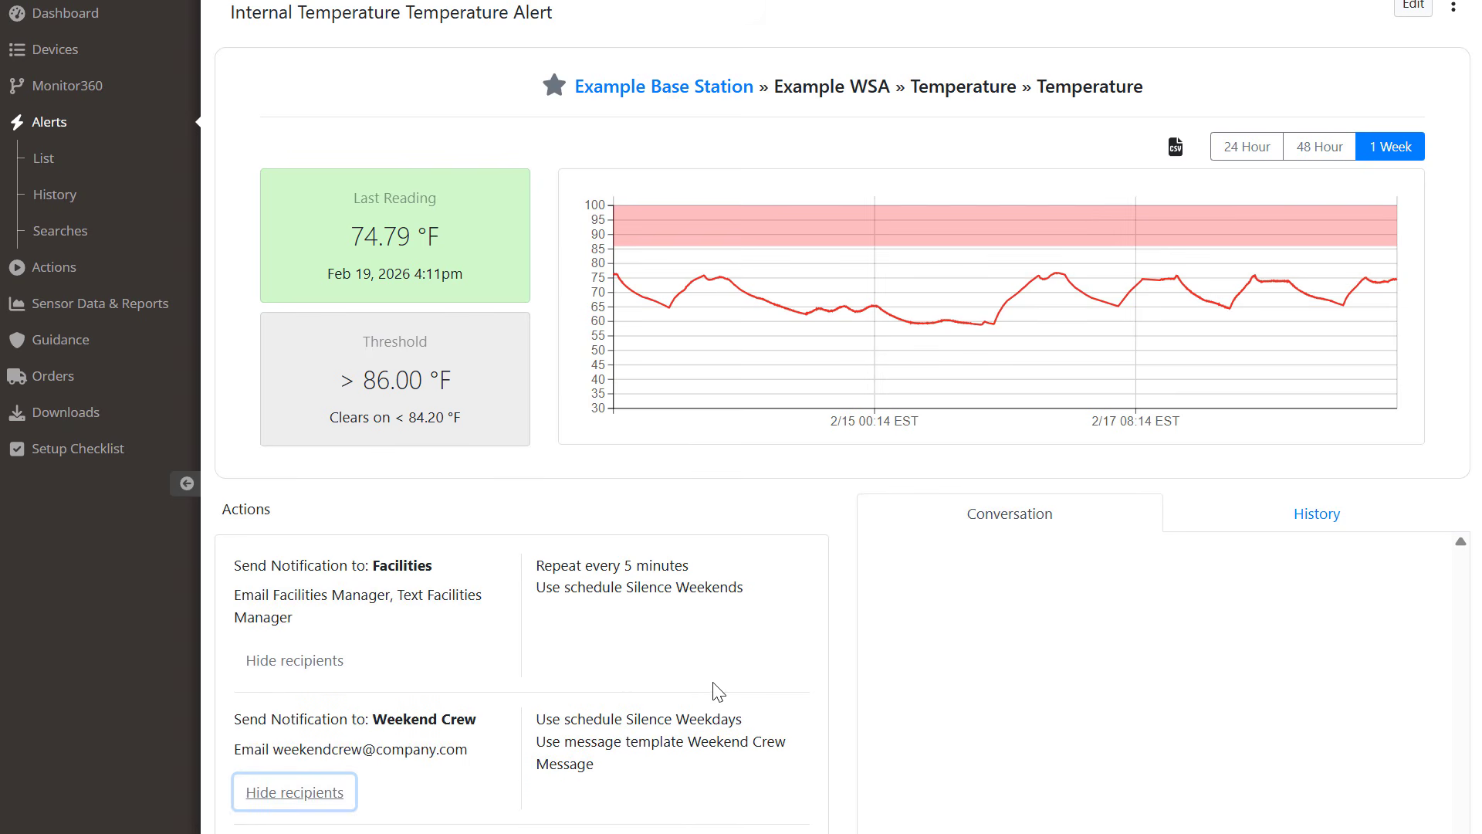
click(847, 653)
scroll(848, 653, up, 2)
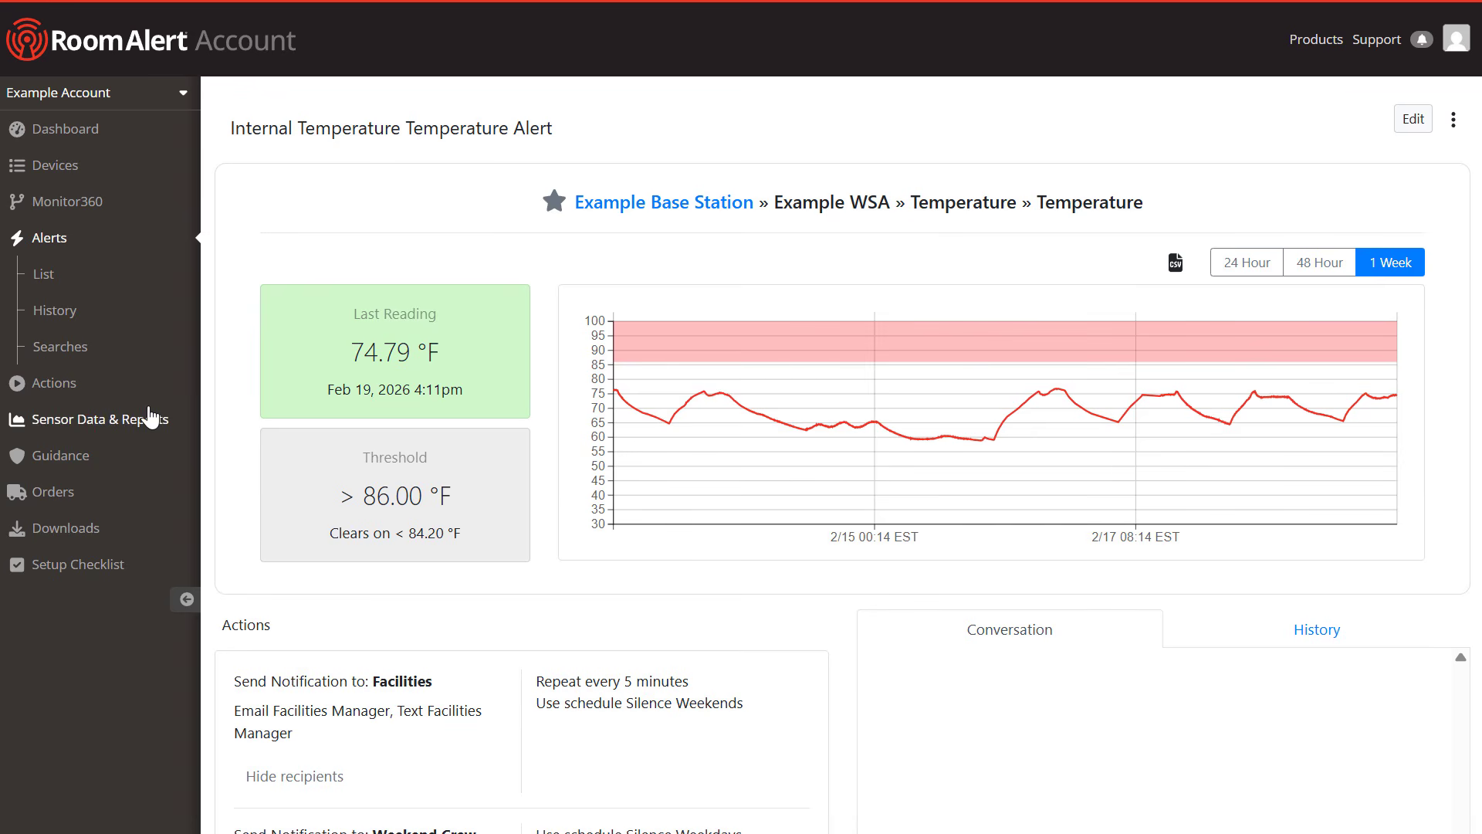
Step: Inspect the Weekend Crew notification group and Silence Weekdays quiet-time options without changing them
click(163, 384)
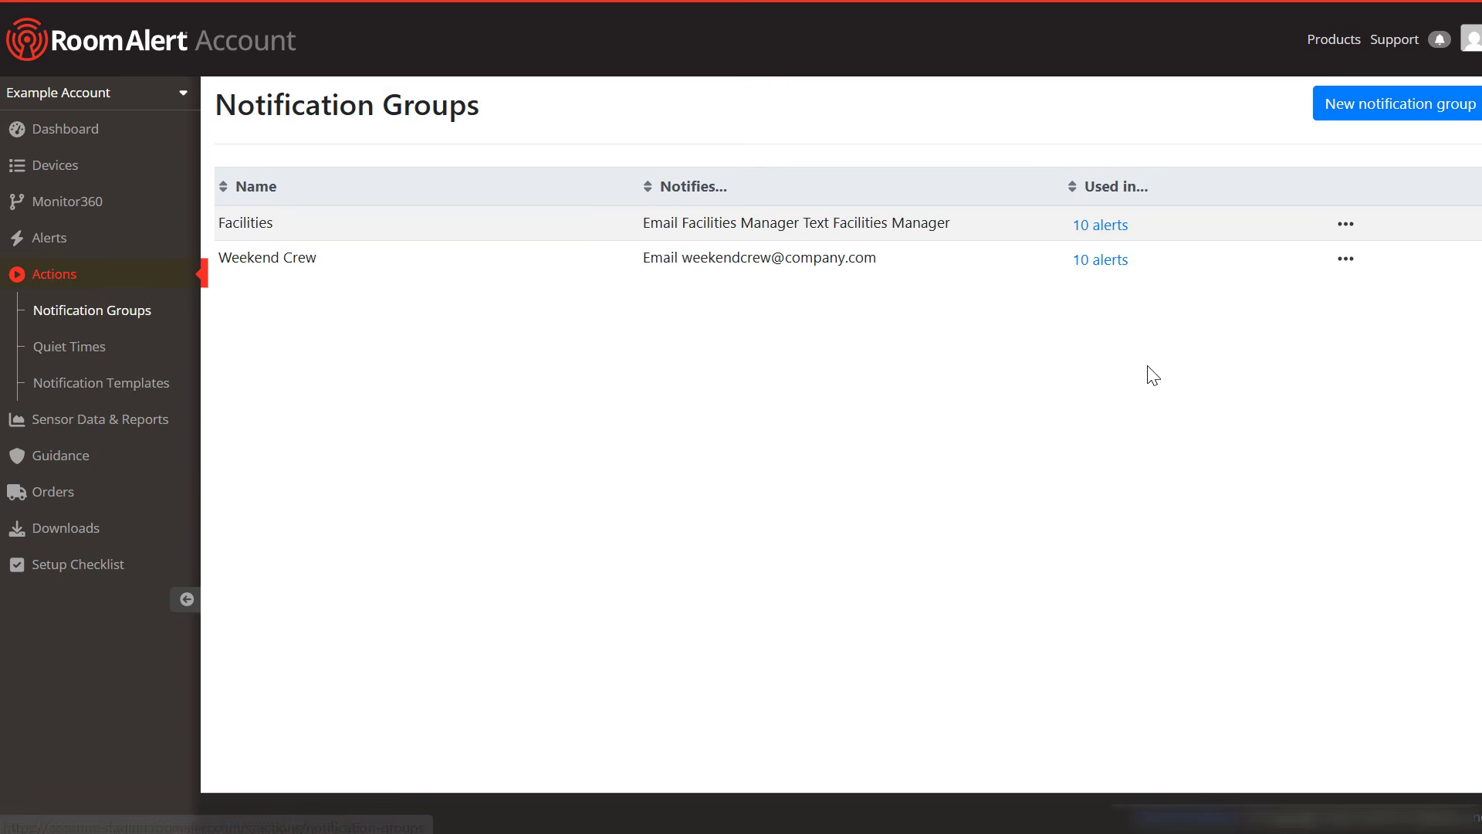
click(1346, 261)
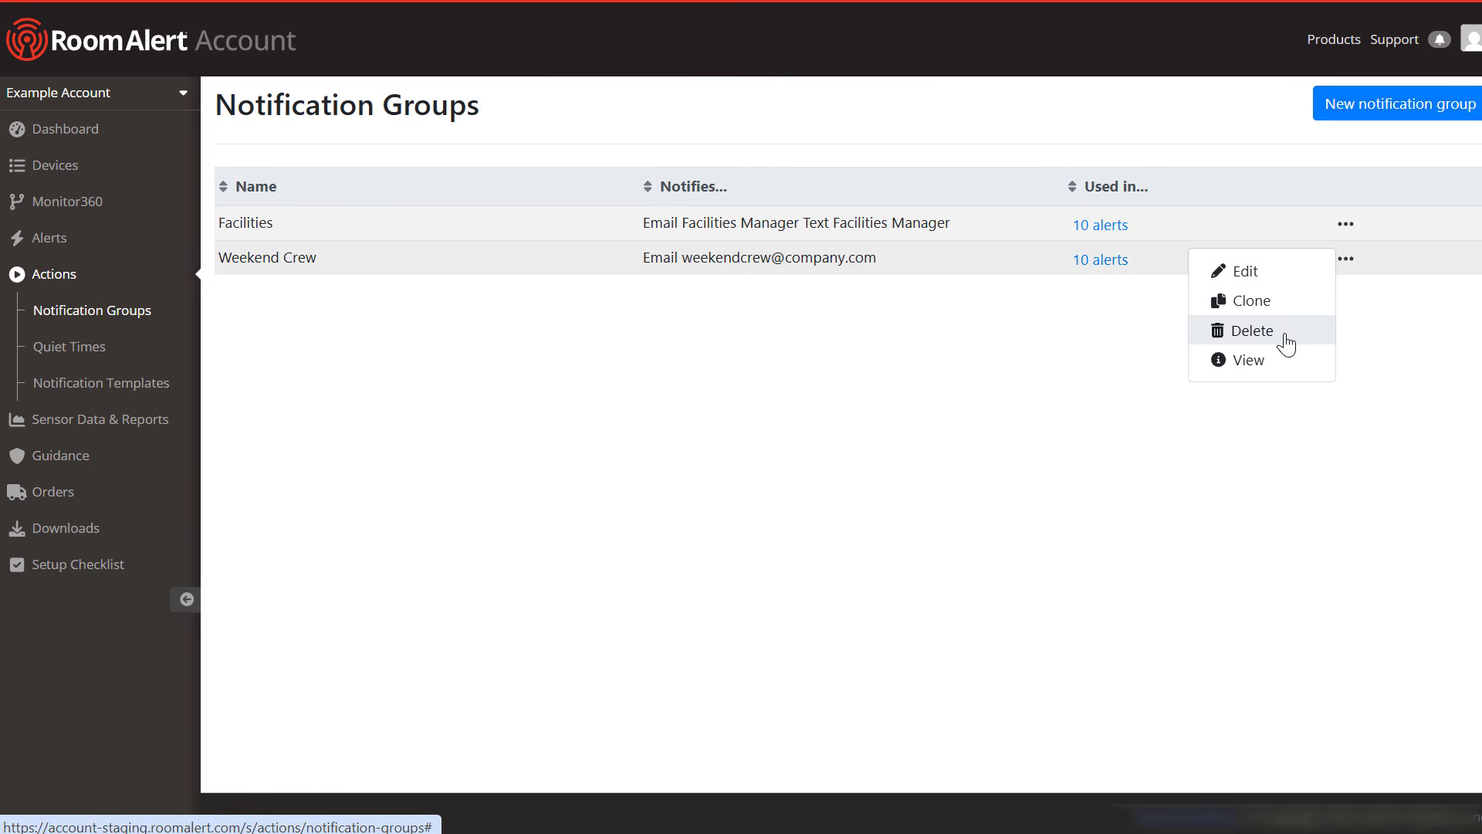
click(398, 379)
click(120, 346)
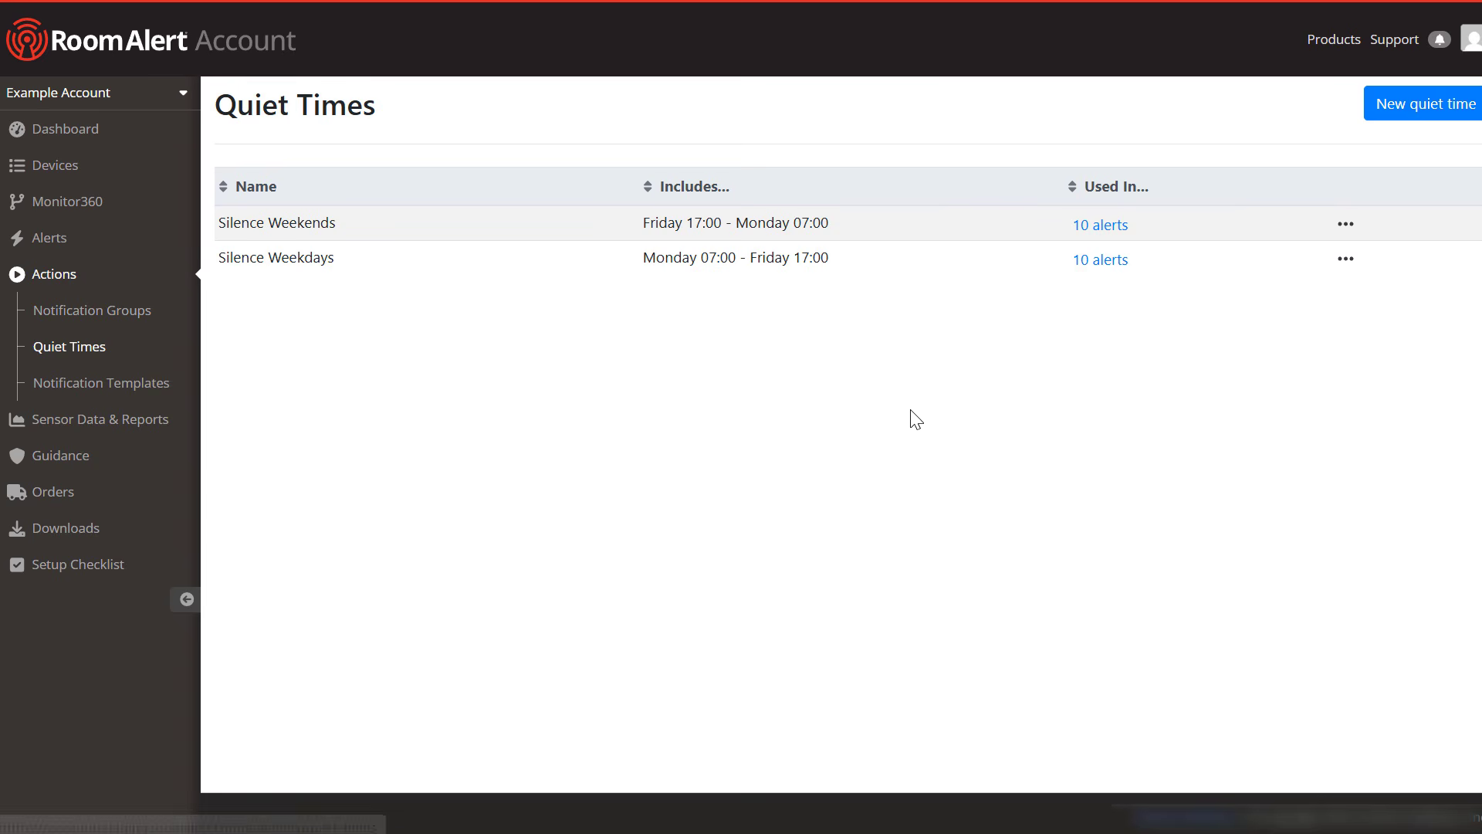
click(1345, 263)
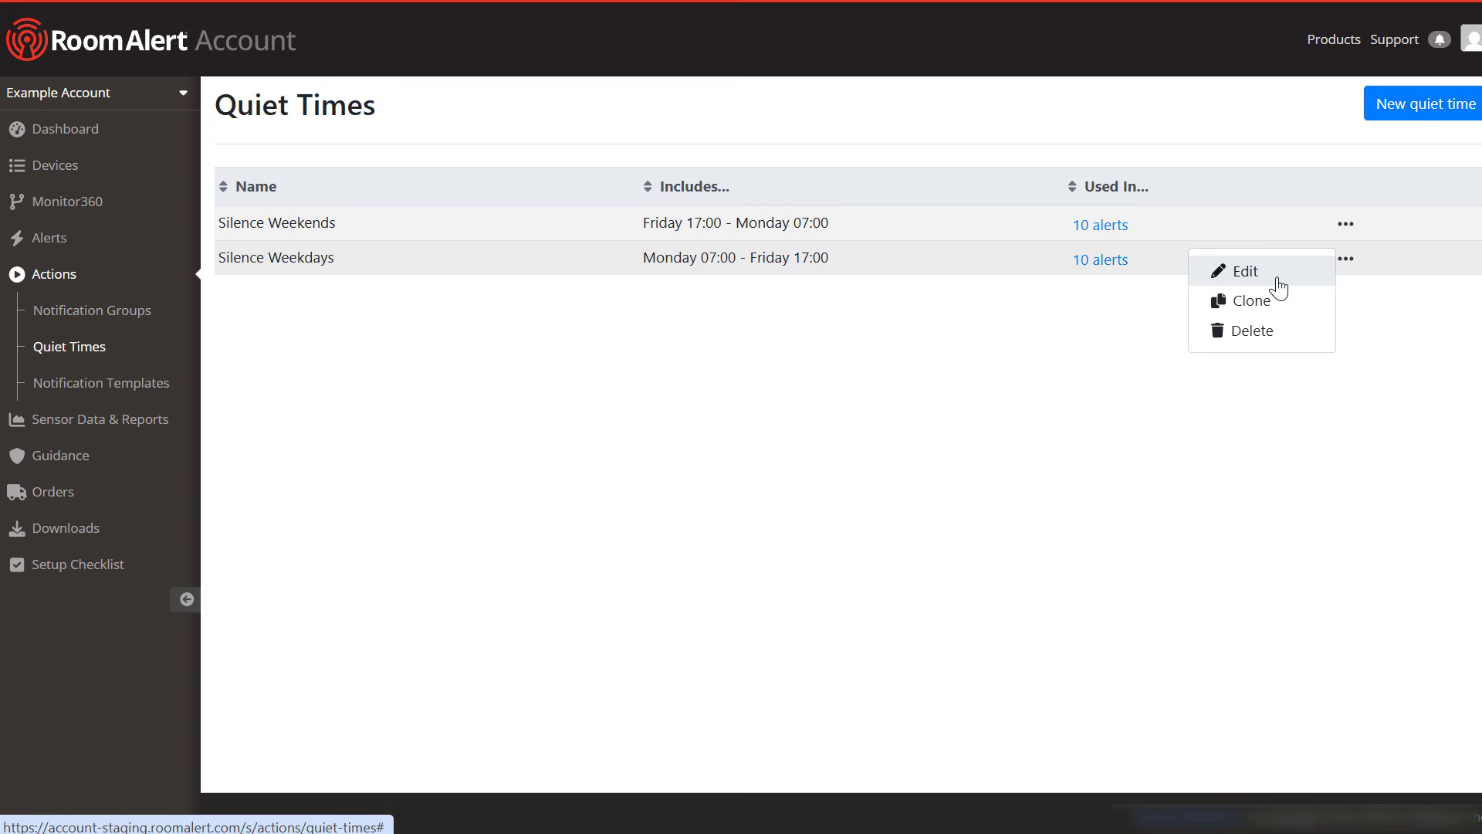
click(1004, 374)
Step: Inspect the Weekend Crew Message template options, then go to the Threshold Ranges list
click(166, 386)
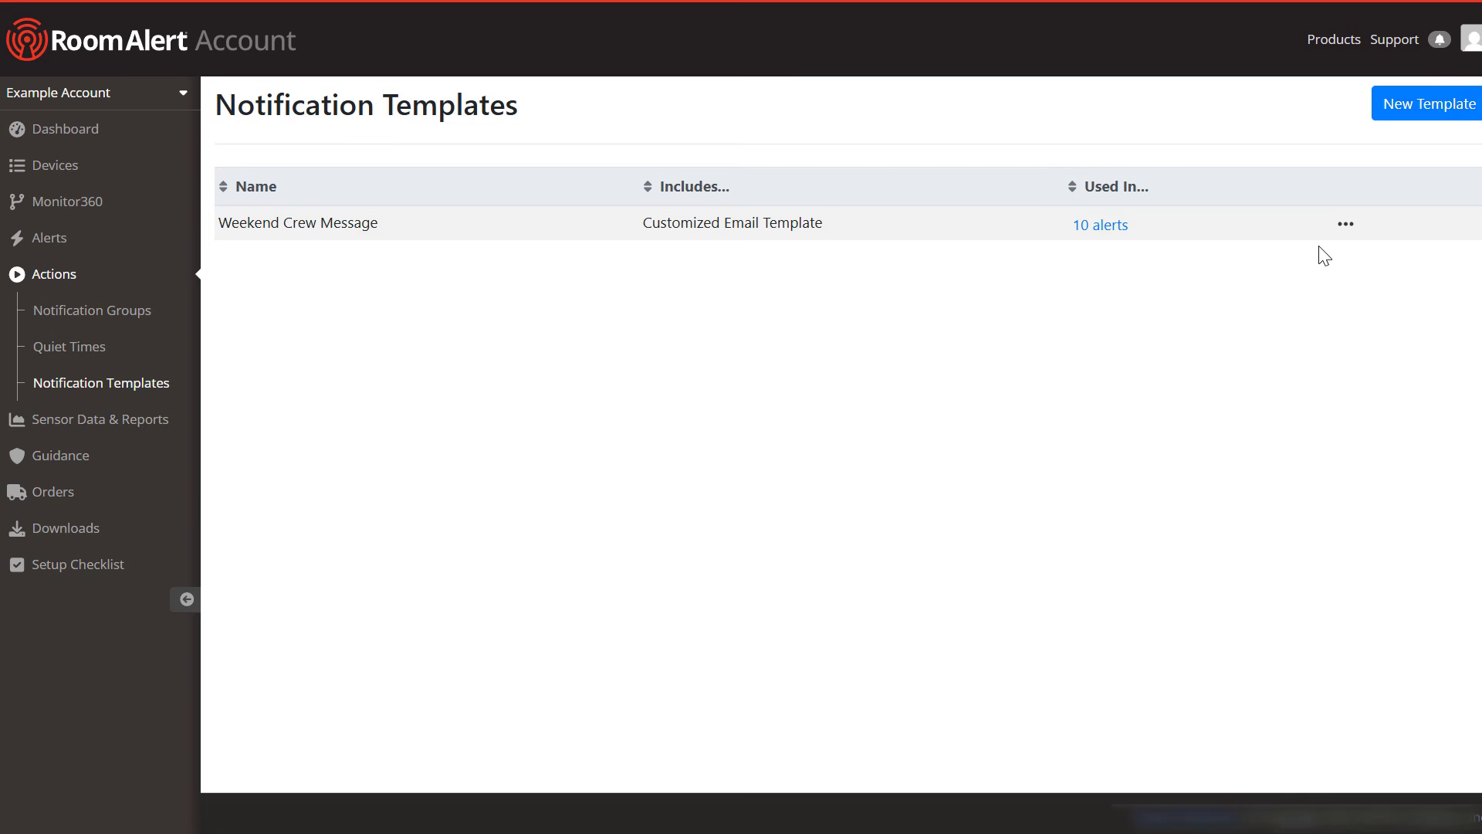
click(1346, 226)
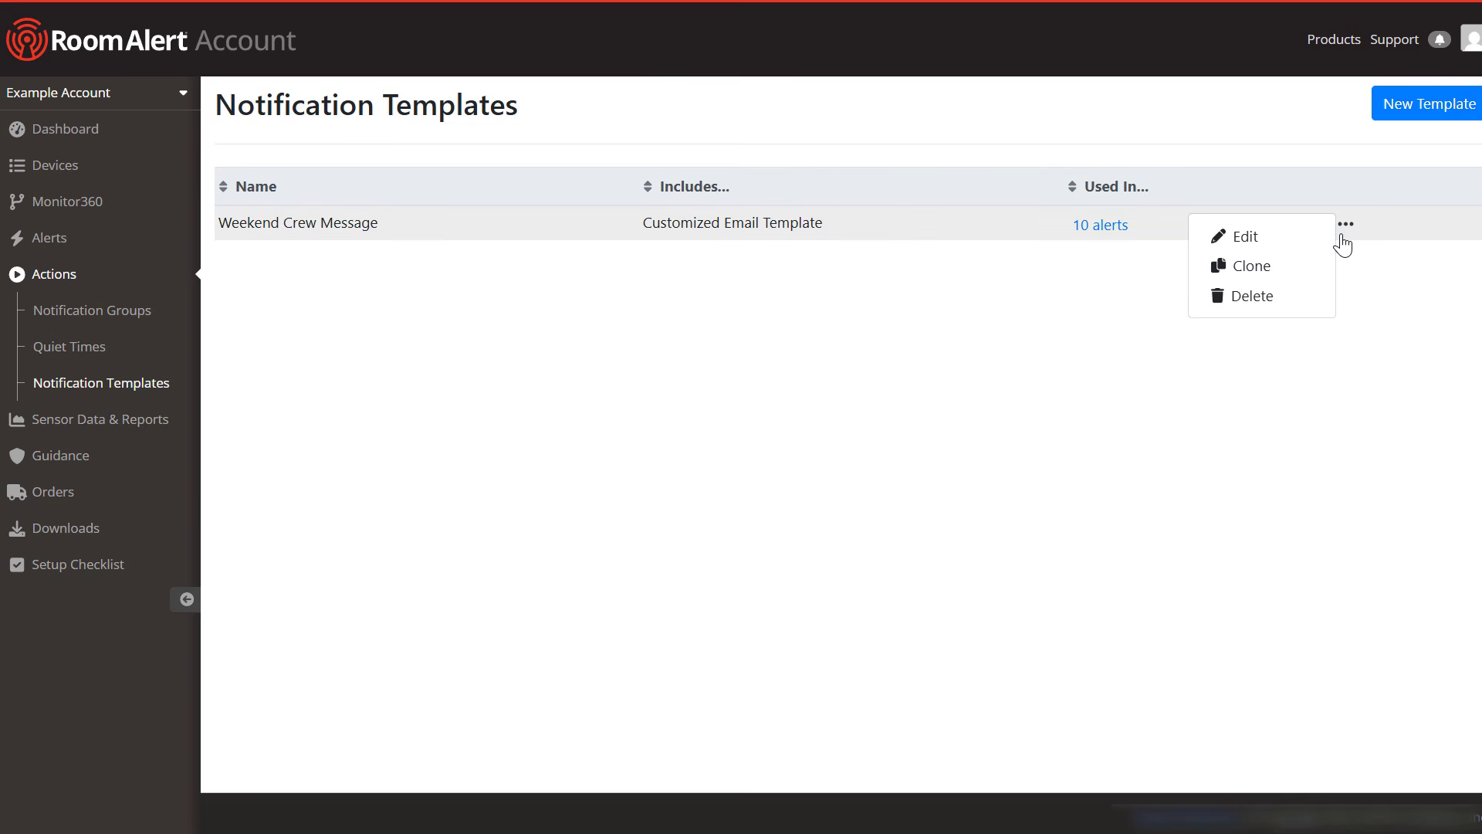
click(950, 368)
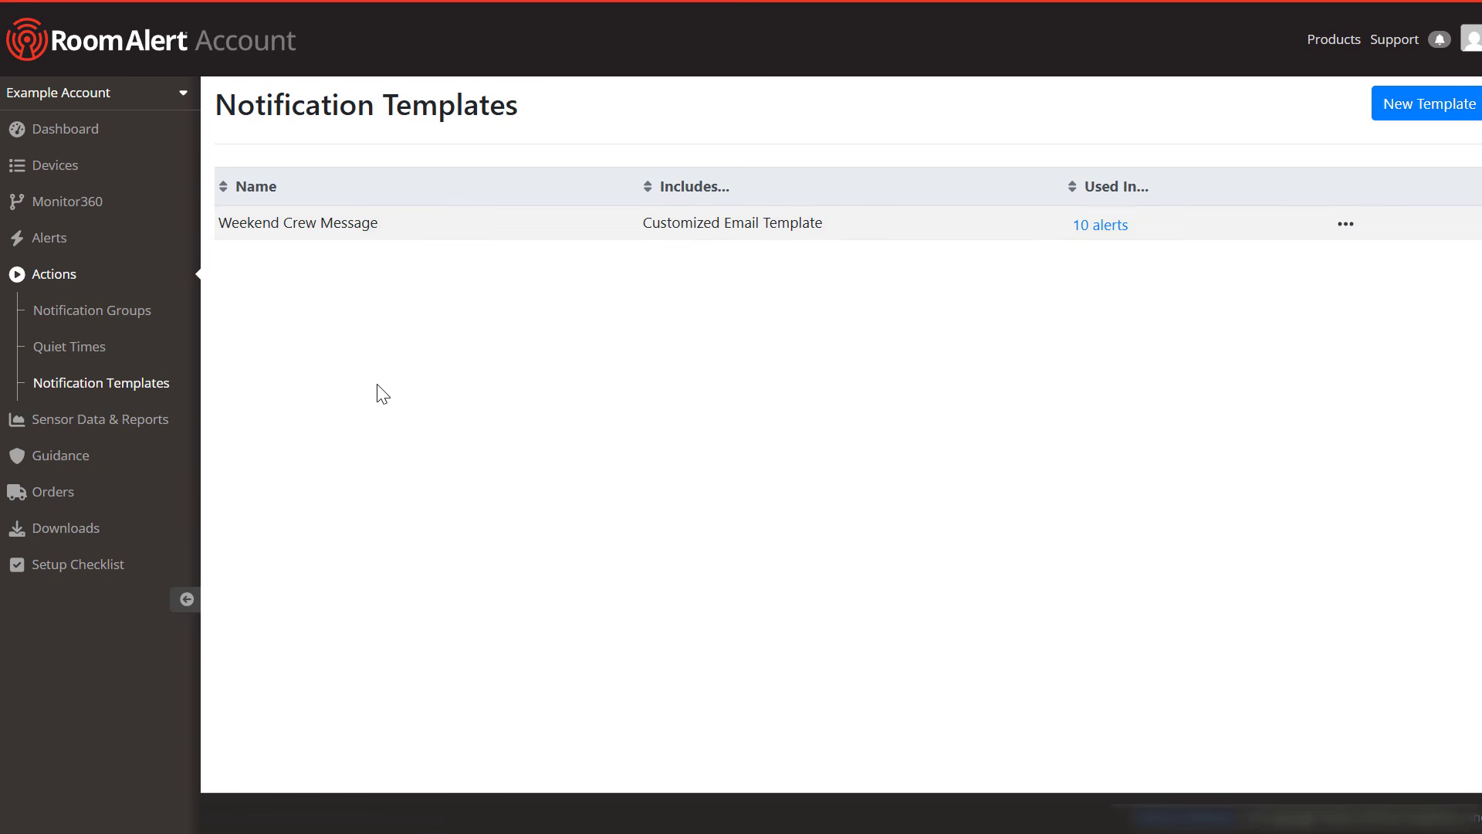
click(81, 462)
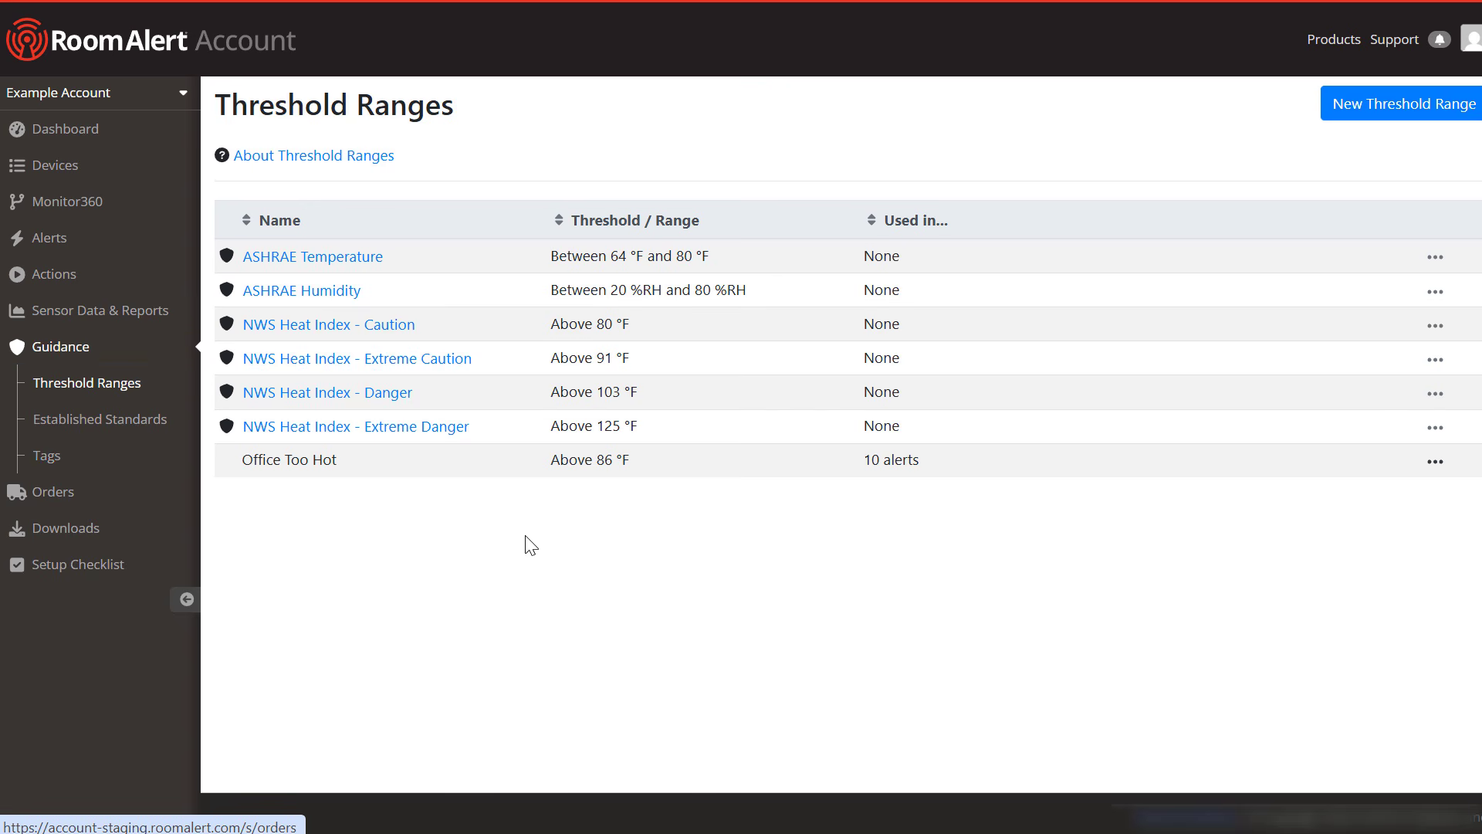
Step: Check which alerts use the Office Too Hot threshold, then close the summary
click(760, 467)
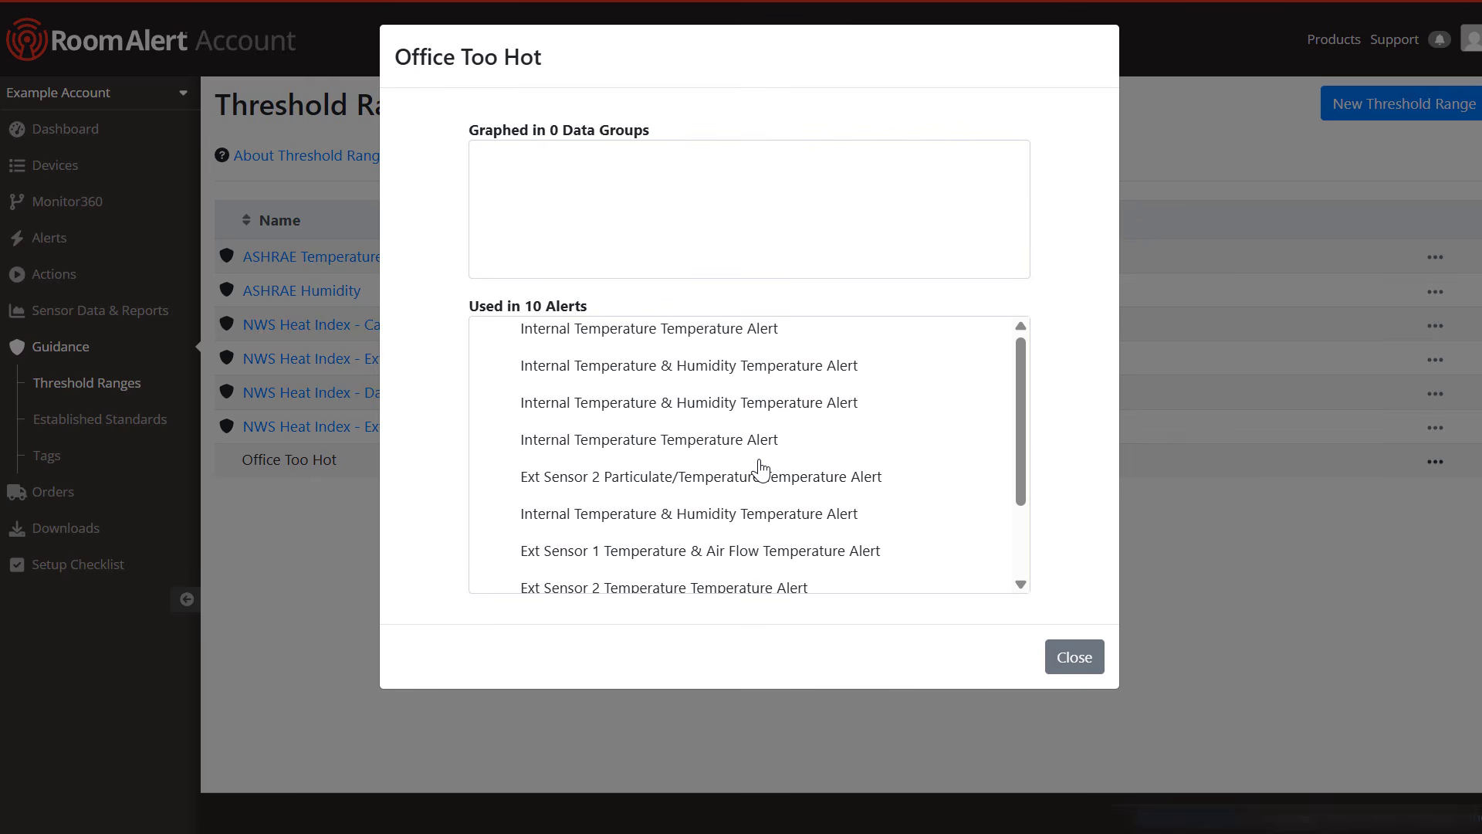
drag(1020, 404, 1017, 497)
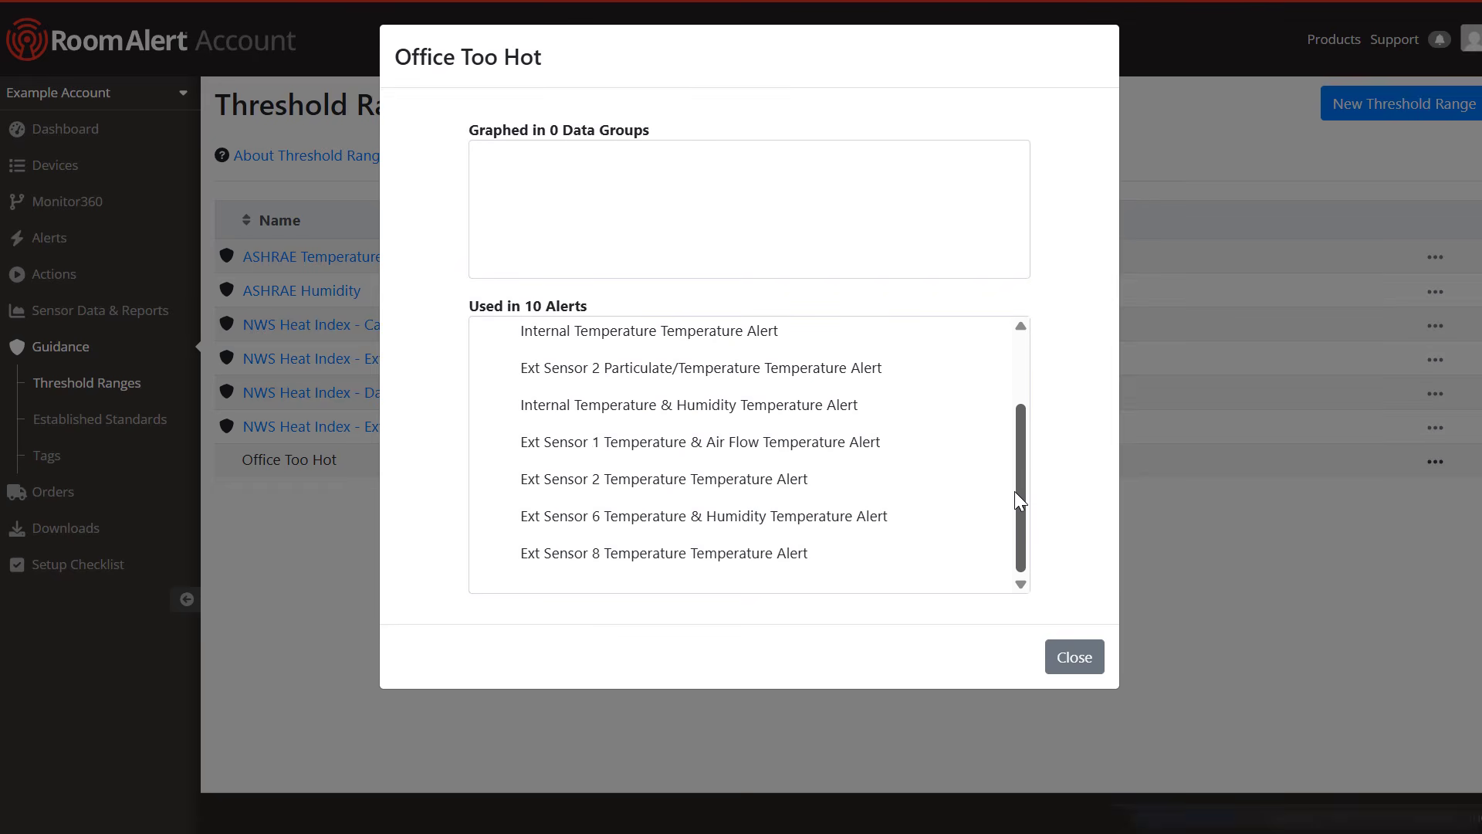
click(1075, 657)
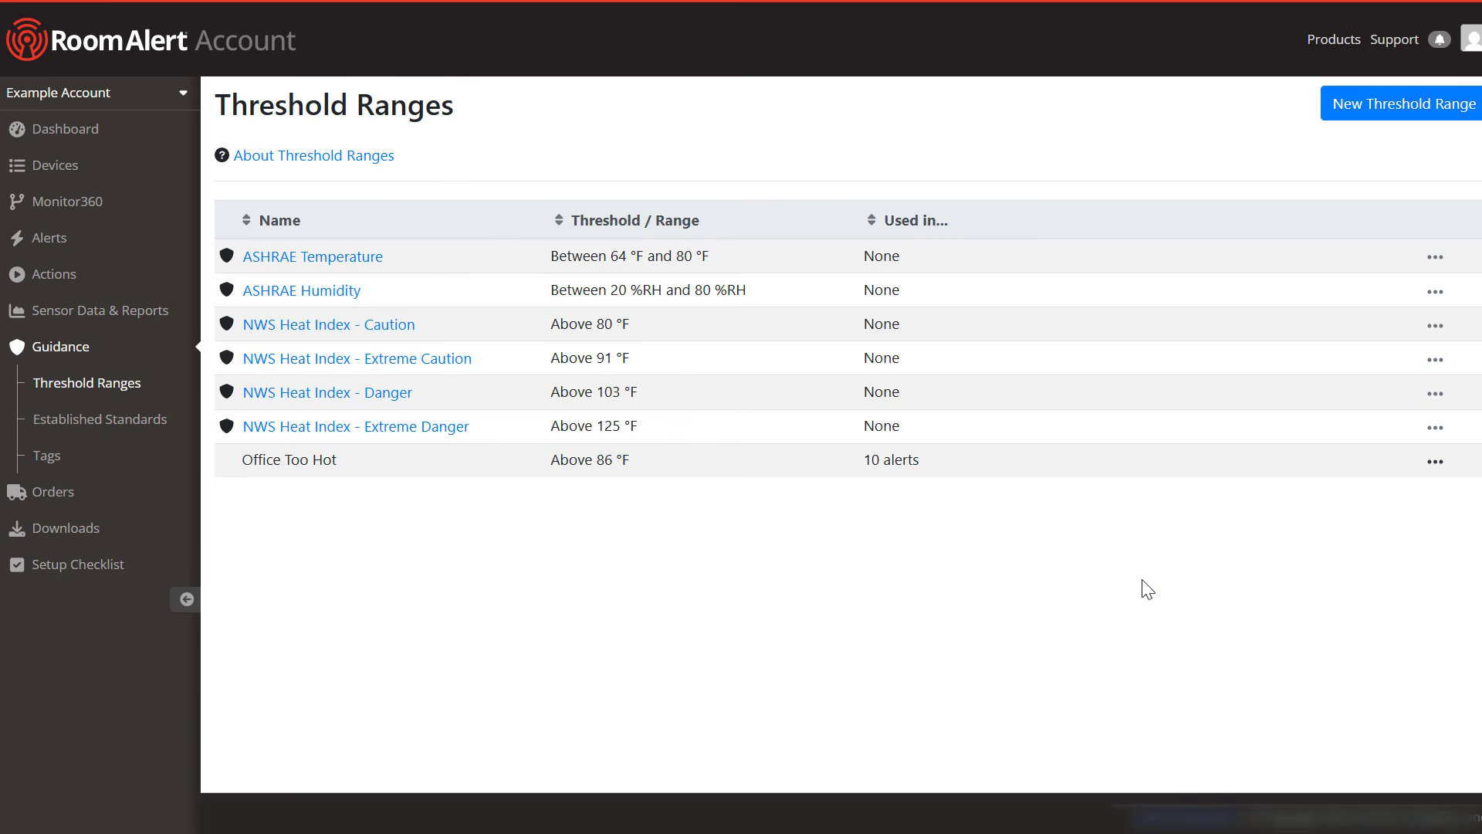
Step: Edit the Office Too Hot threshold from 86 to 88 °F, save, and return to the alerts list
click(1437, 463)
click(1390, 375)
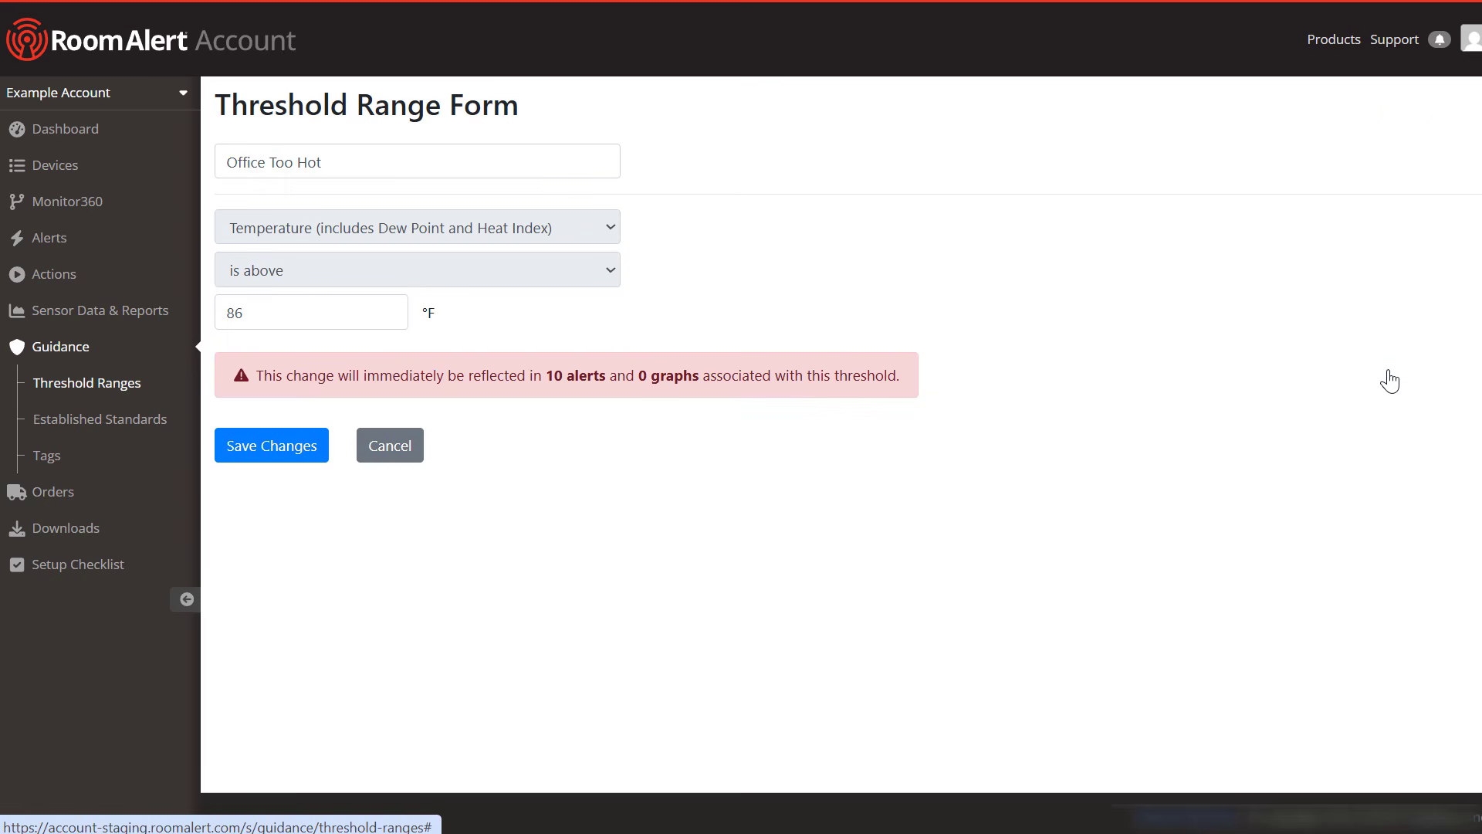
click(341, 319)
key(BackSpace)
text(8)
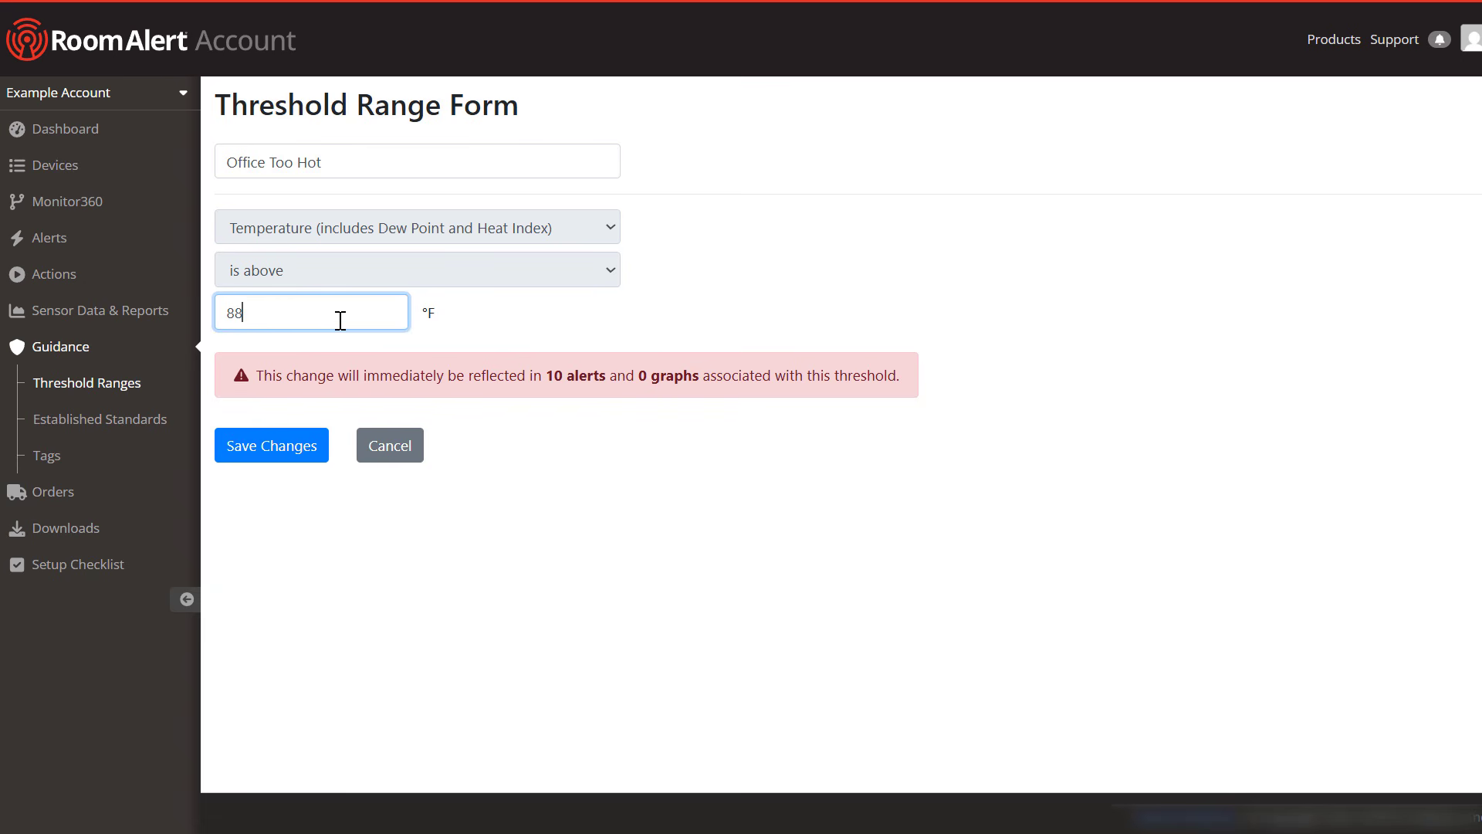
click(281, 454)
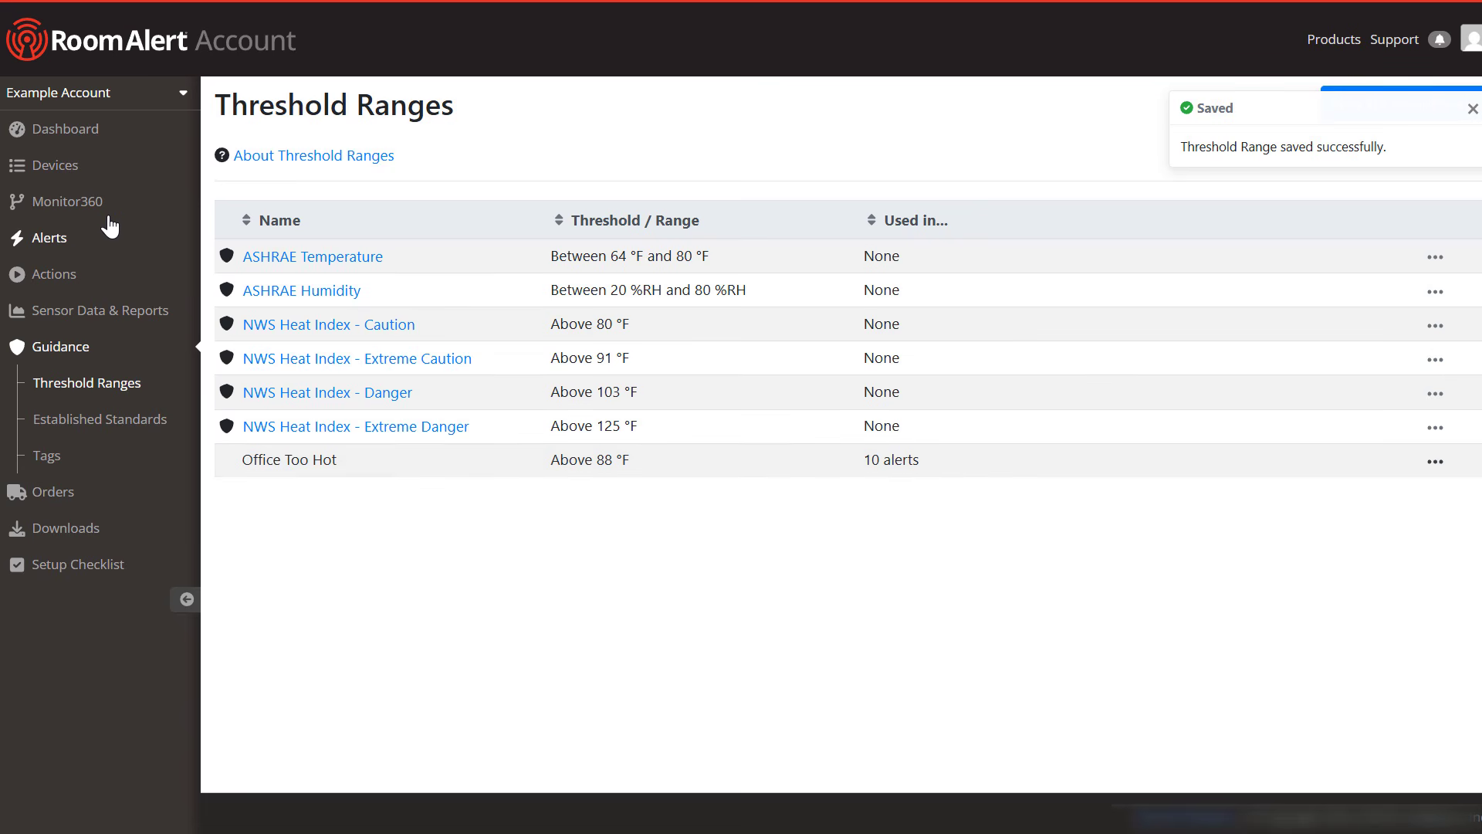
click(81, 242)
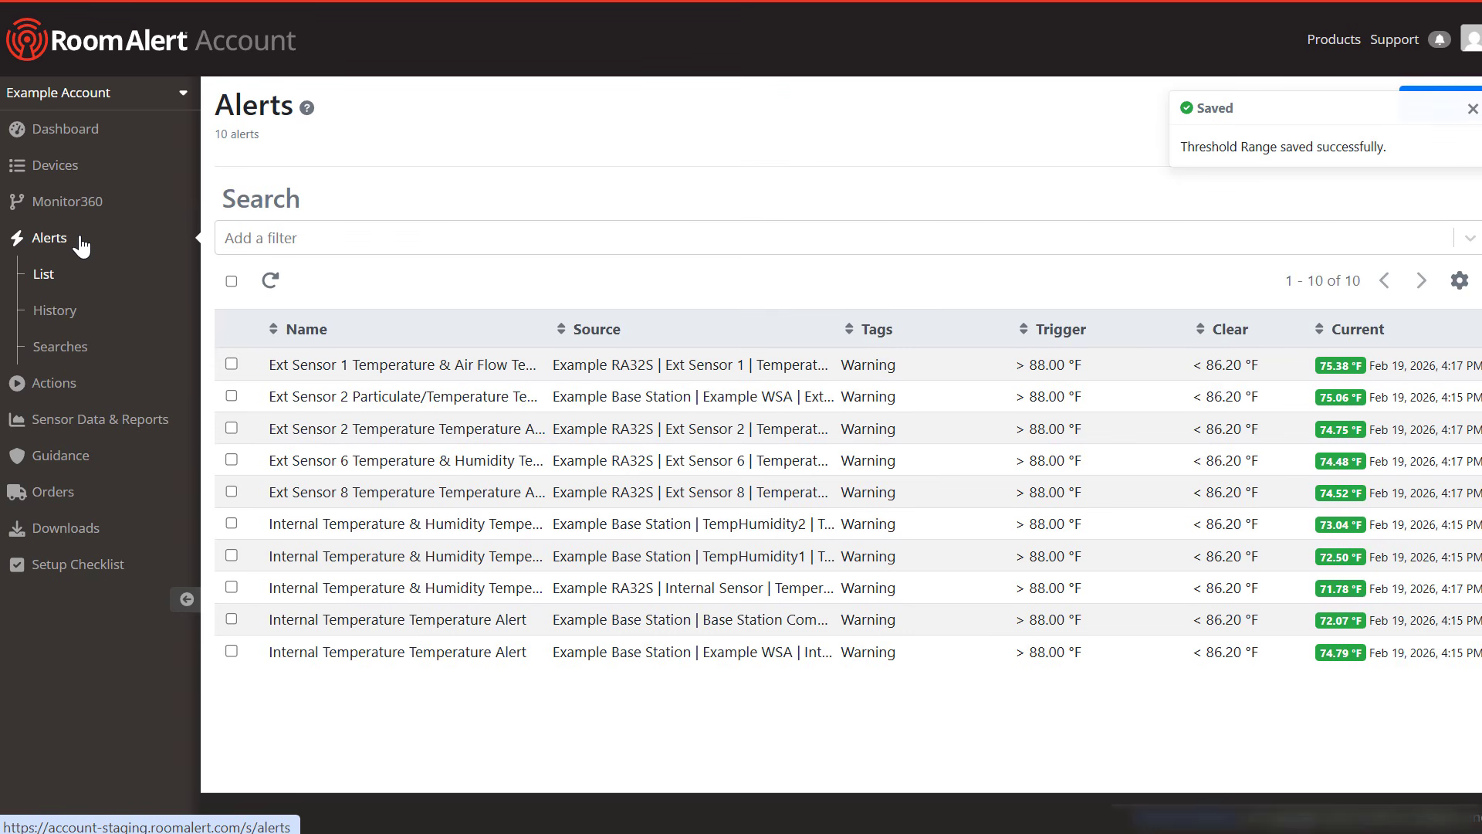